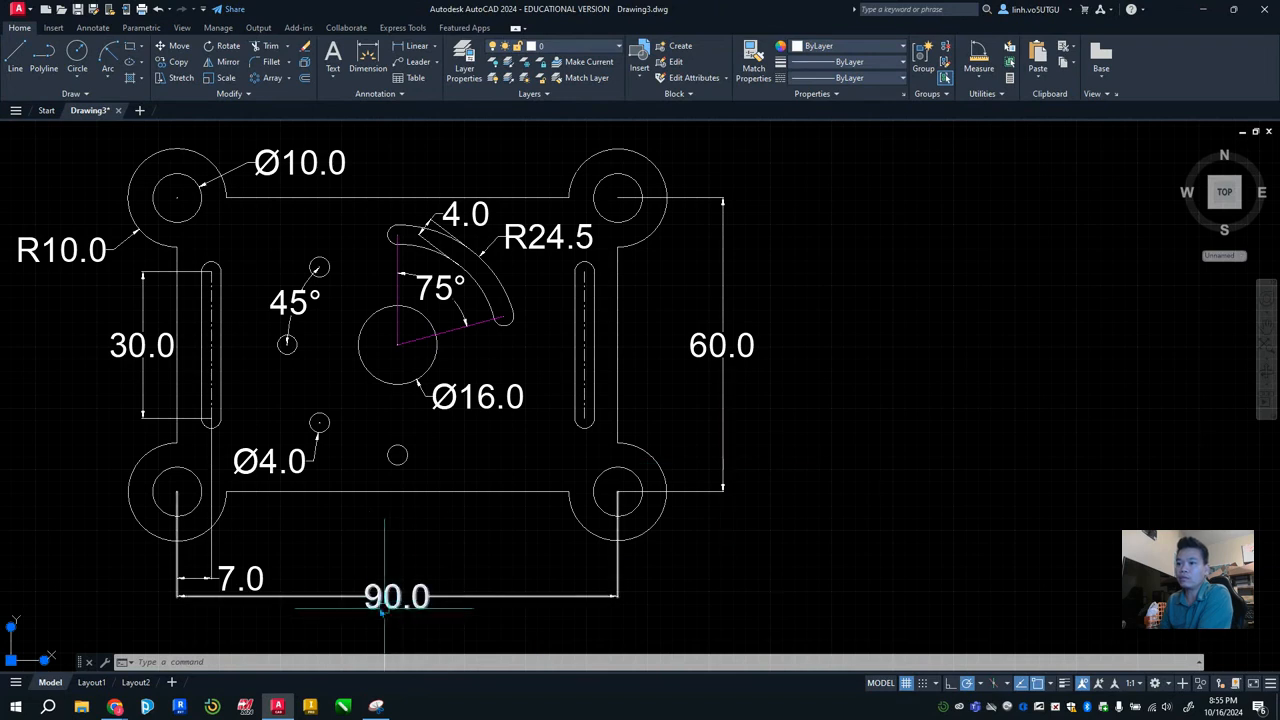
{"action": "left_click", "coordinate": [380, 597]}
{"action": "left_click", "coordinate": [681, 355]}
{"action": "right_click", "coordinate": [729, 366]}
{"action": "key", "text": "Escape"}
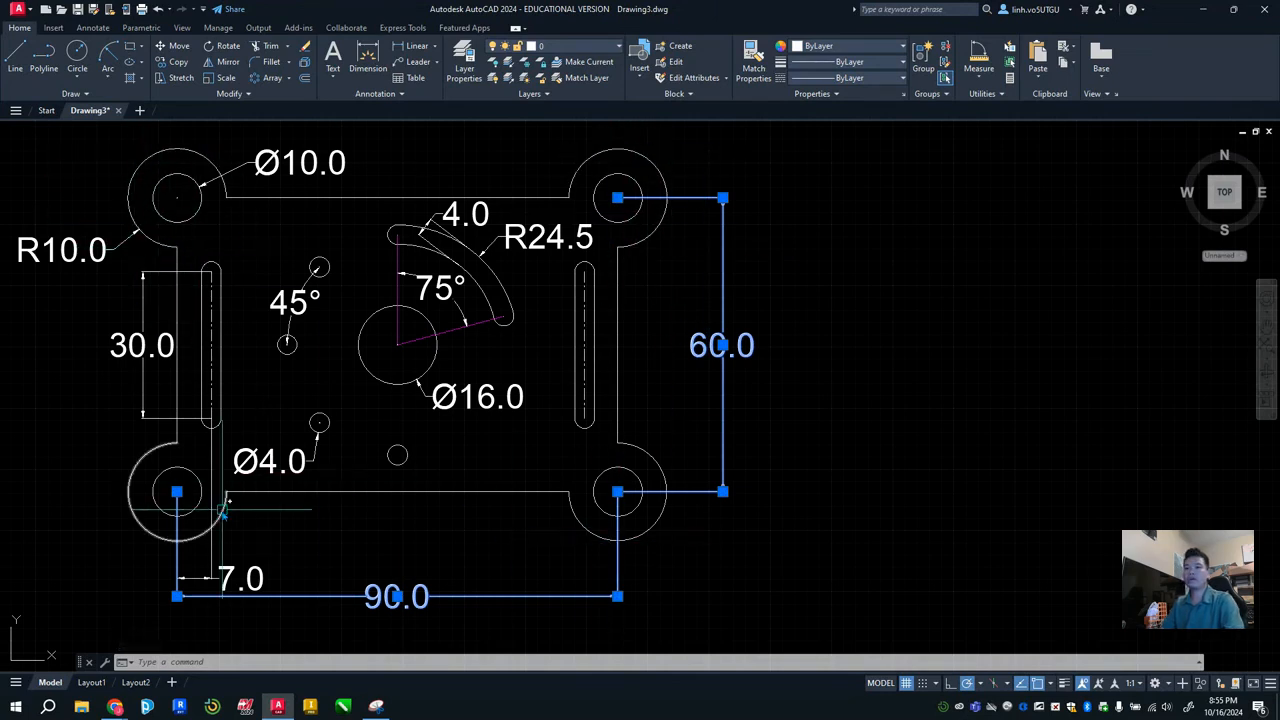
{"action": "key", "text": "Escape"}
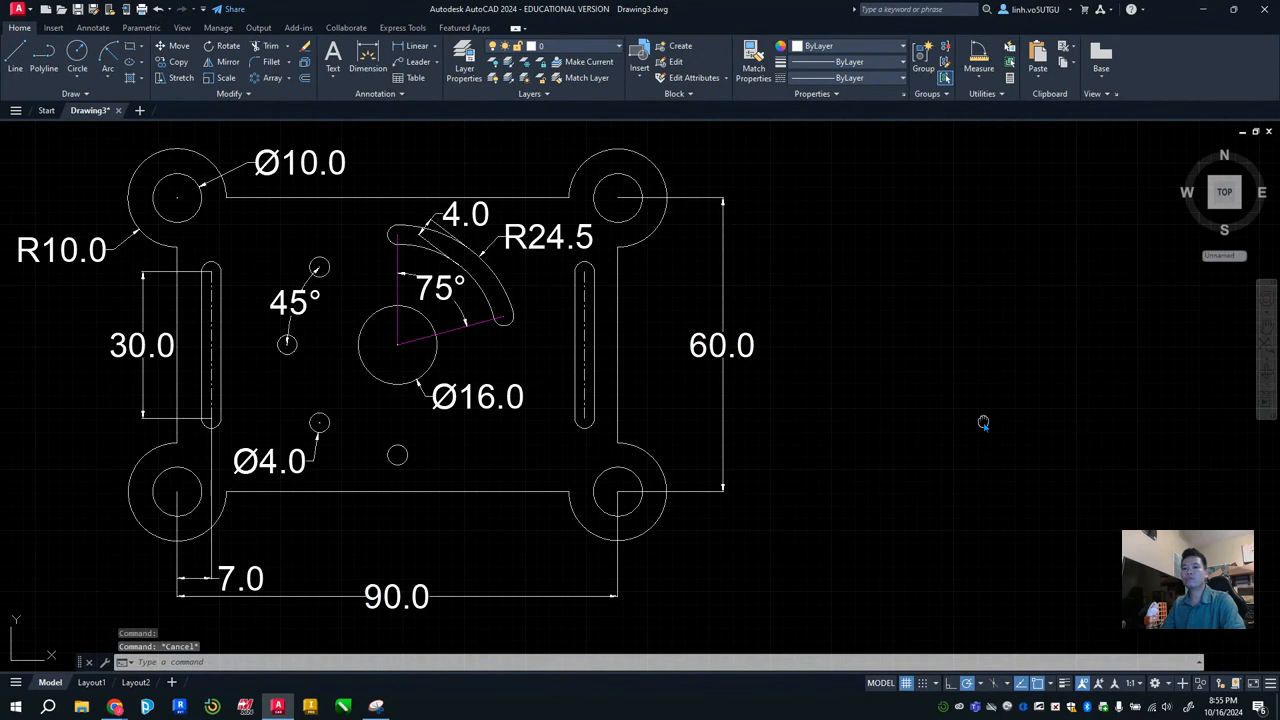
{"action": "left_click", "coordinate": [130, 46]}
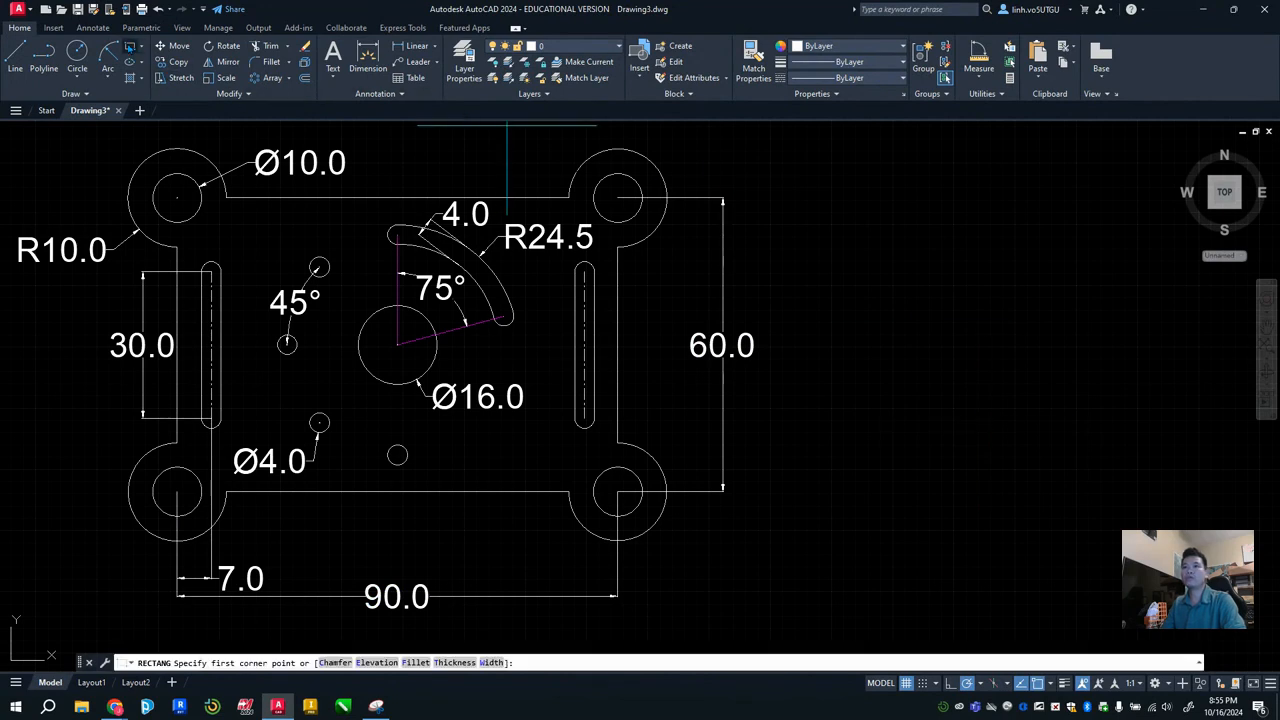
Create a layer named Centerlines with green colour and the CENTERX2 linetype
{"action": "left_click", "coordinate": [464, 62]}
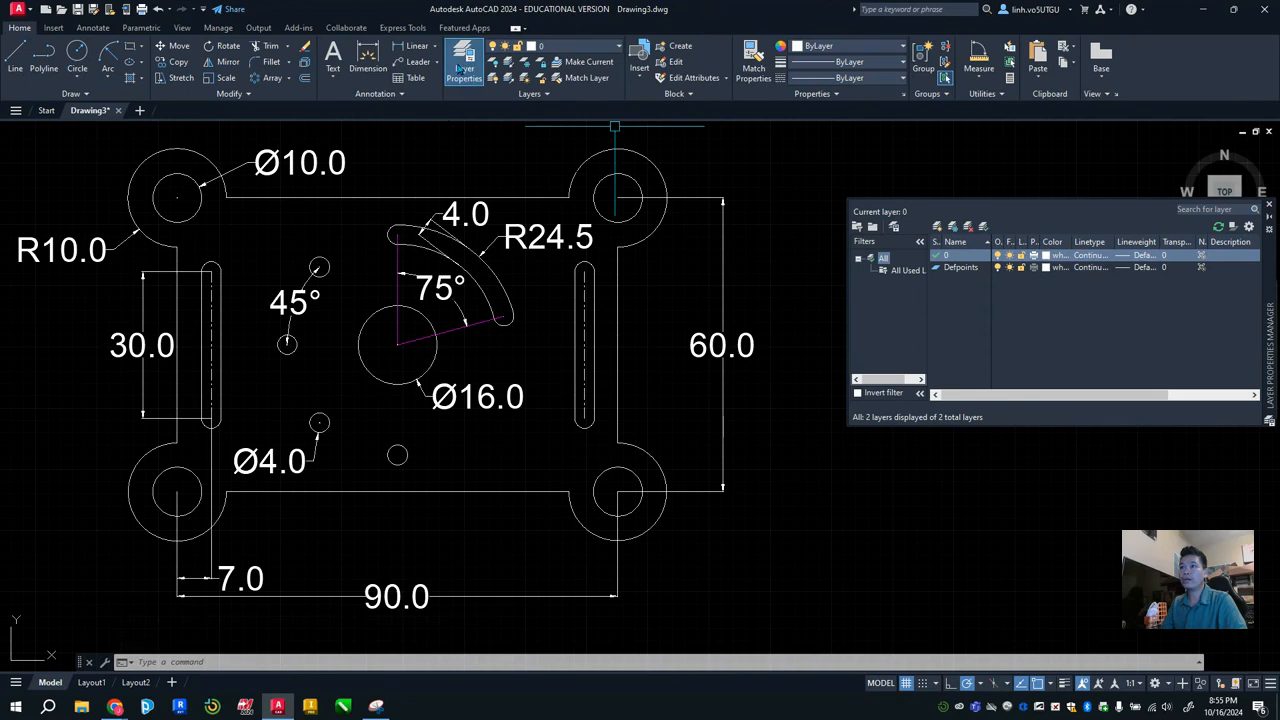
{"action": "left_click", "coordinate": [938, 227]}
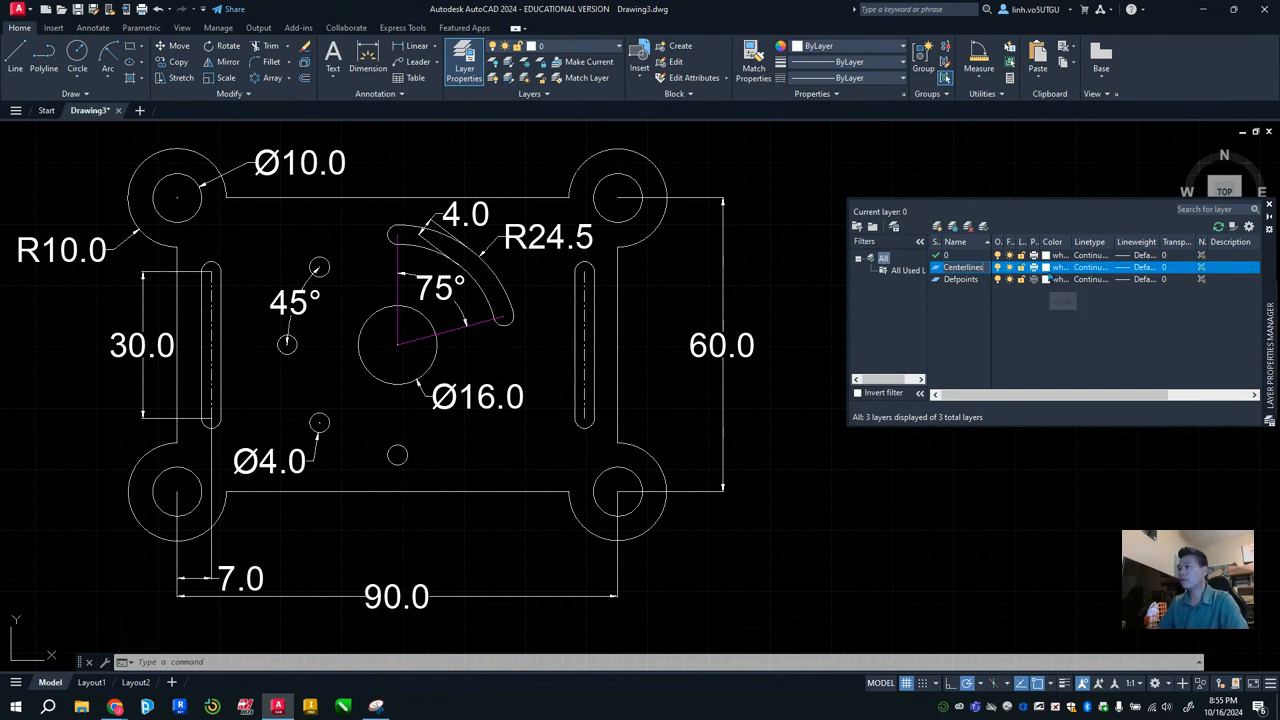
{"action": "left_click", "coordinate": [1050, 268]}
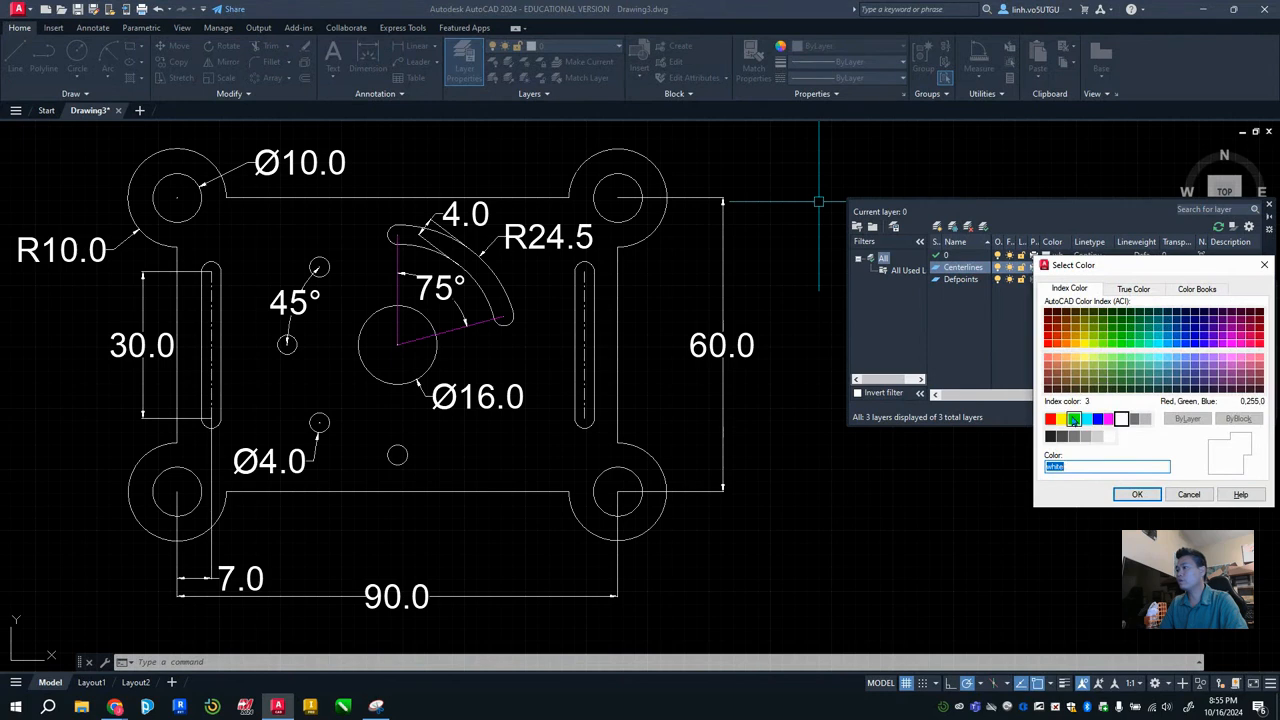
{"action": "left_click", "coordinate": [1109, 419]}
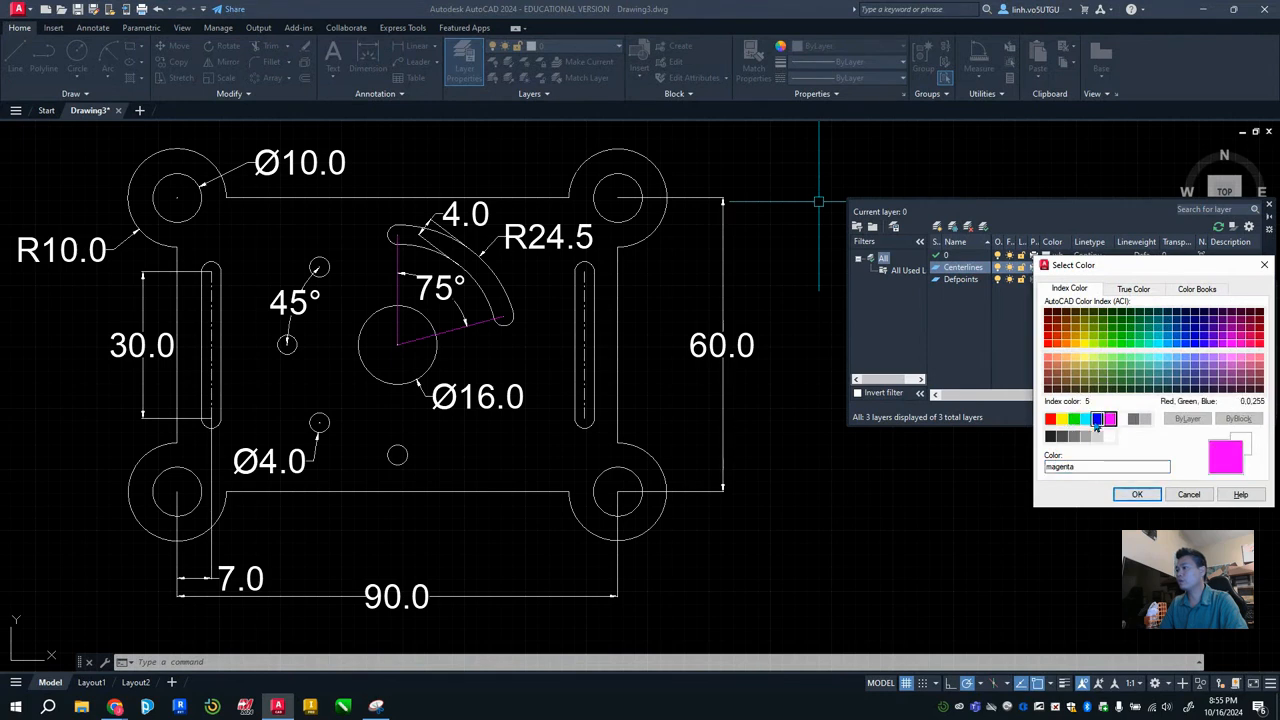
{"action": "left_click", "coordinate": [1078, 420]}
{"action": "left_click", "coordinate": [1137, 494]}
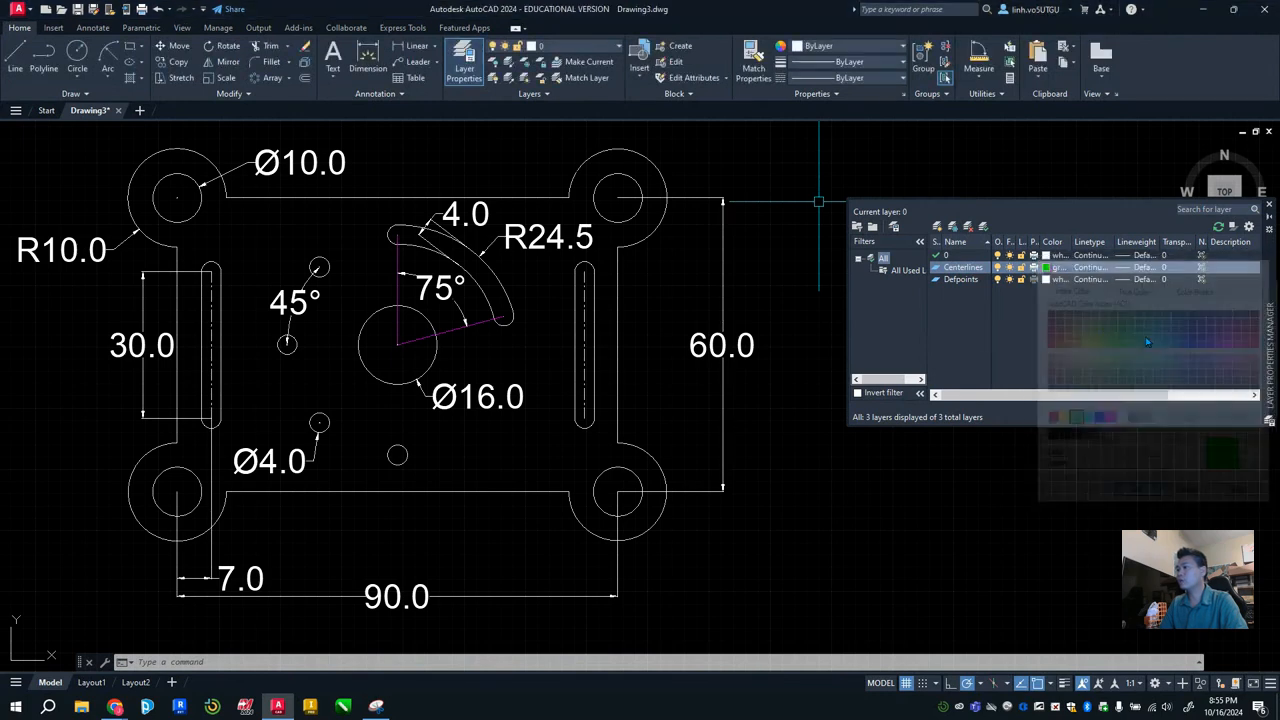
{"action": "left_click", "coordinate": [1090, 268]}
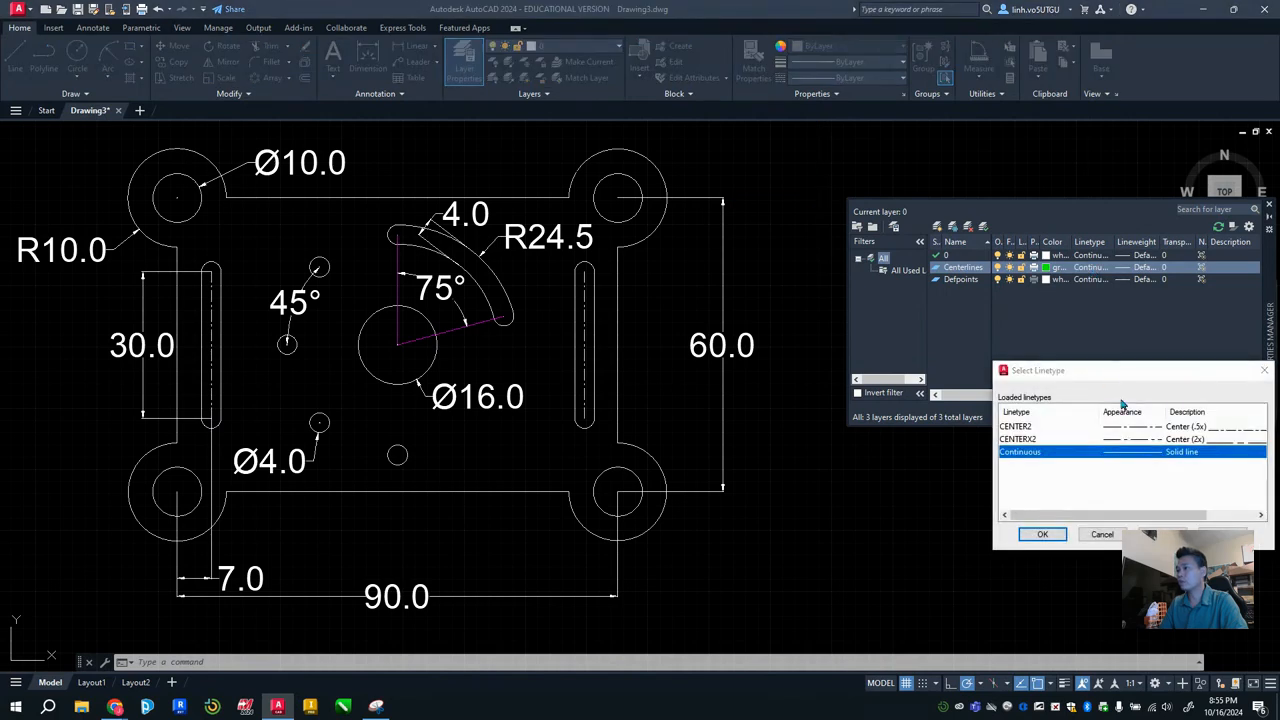
{"action": "left_click", "coordinate": [1146, 440]}
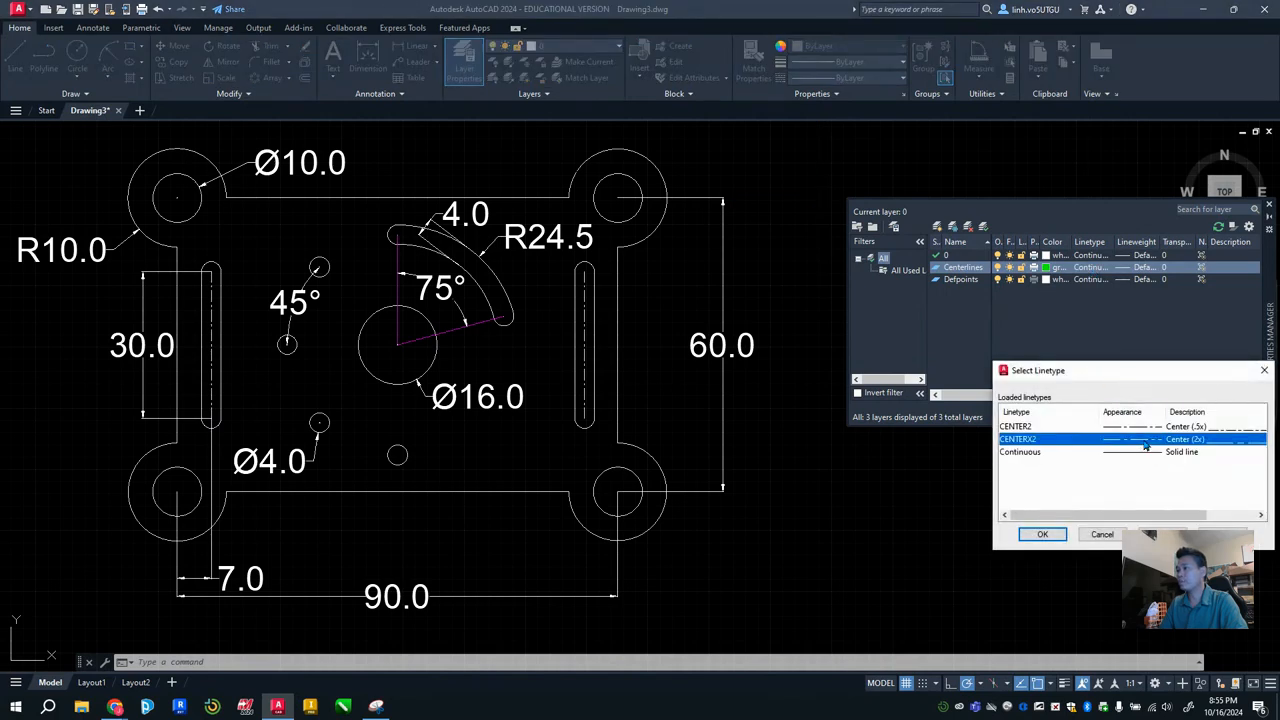
{"action": "left_click", "coordinate": [1043, 535]}
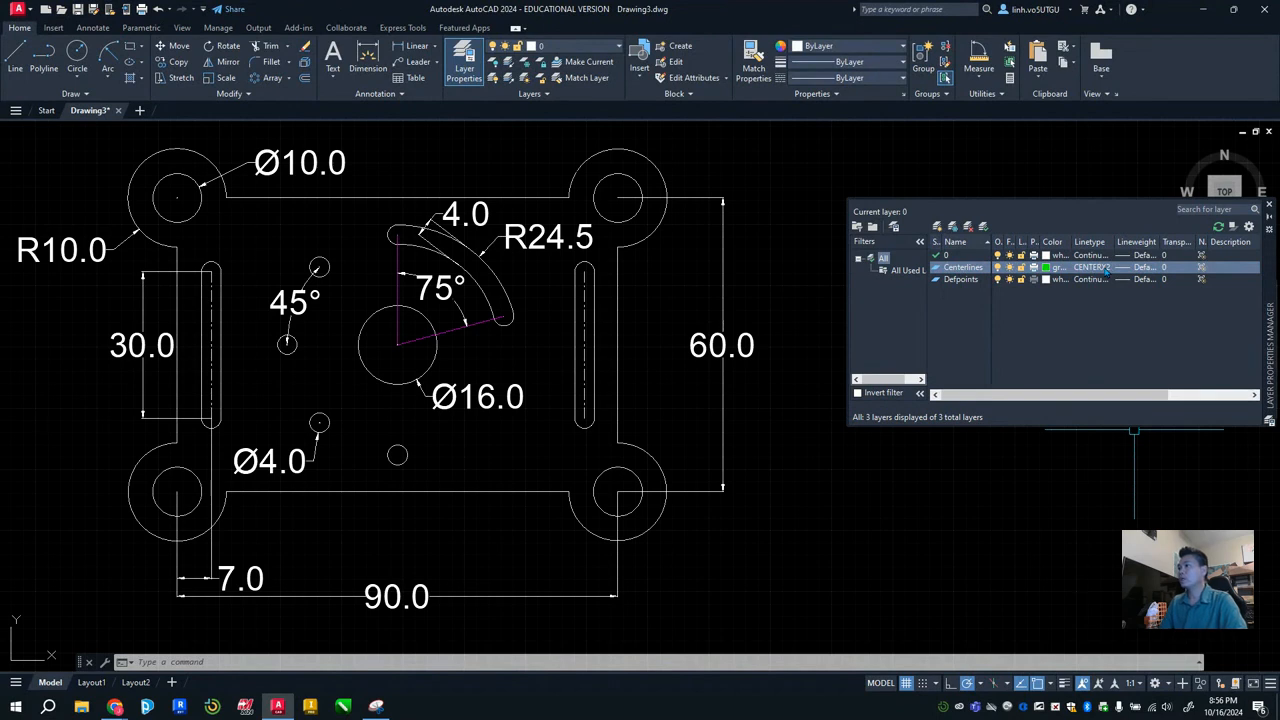
Create a layer named Dimension with magenta colour and the Continuous linetype, and close the layer manager
{"action": "left_click", "coordinate": [937, 226]}
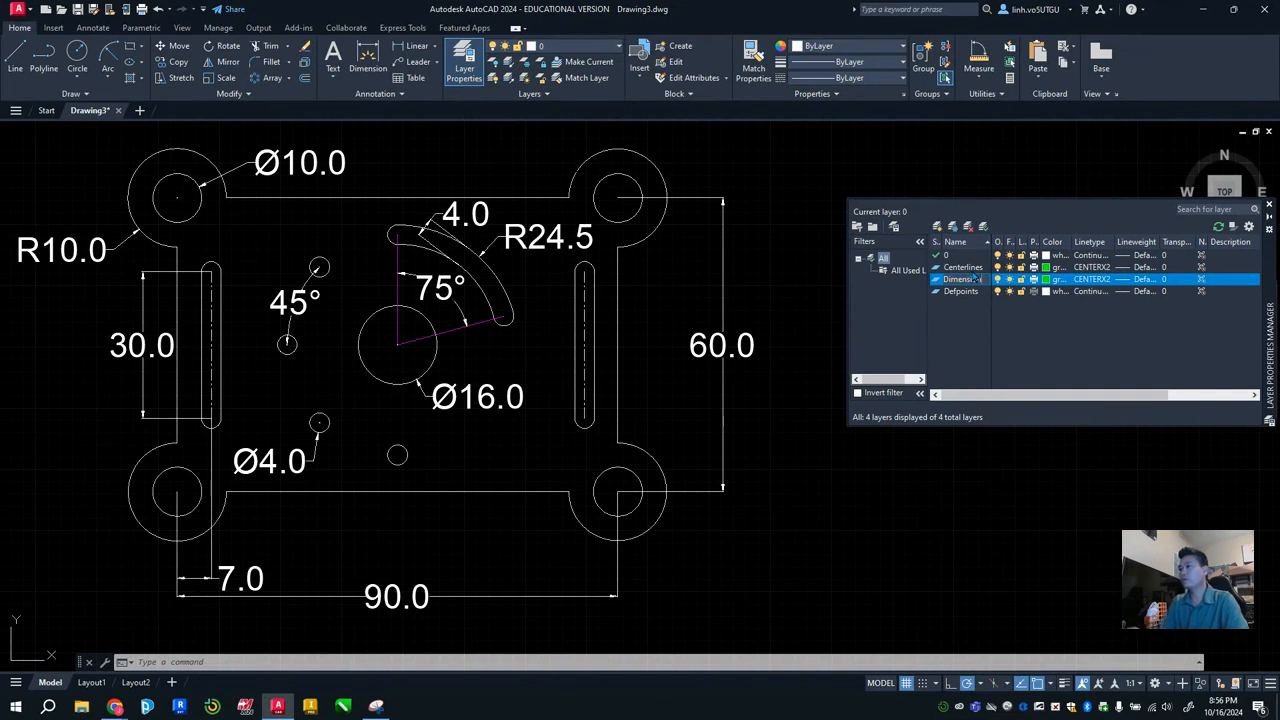
{"action": "left_click", "coordinate": [1050, 280]}
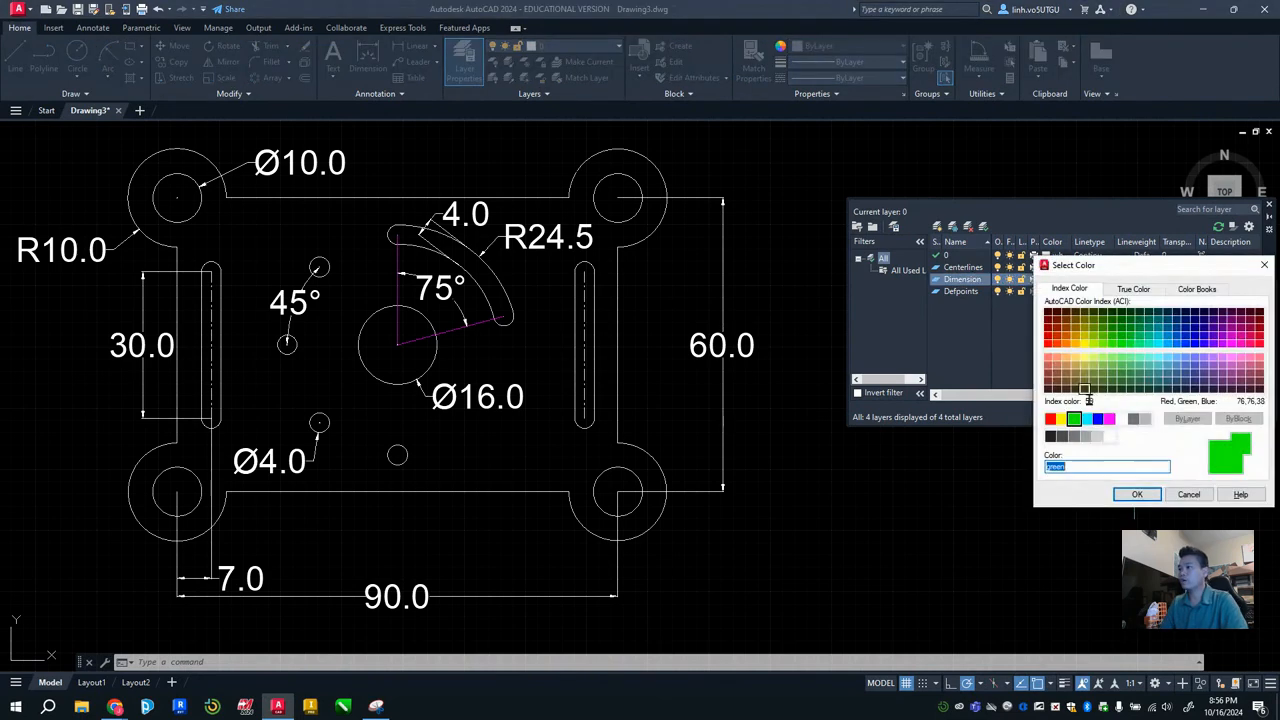
{"action": "left_click", "coordinate": [1108, 422]}
{"action": "left_click", "coordinate": [1135, 495]}
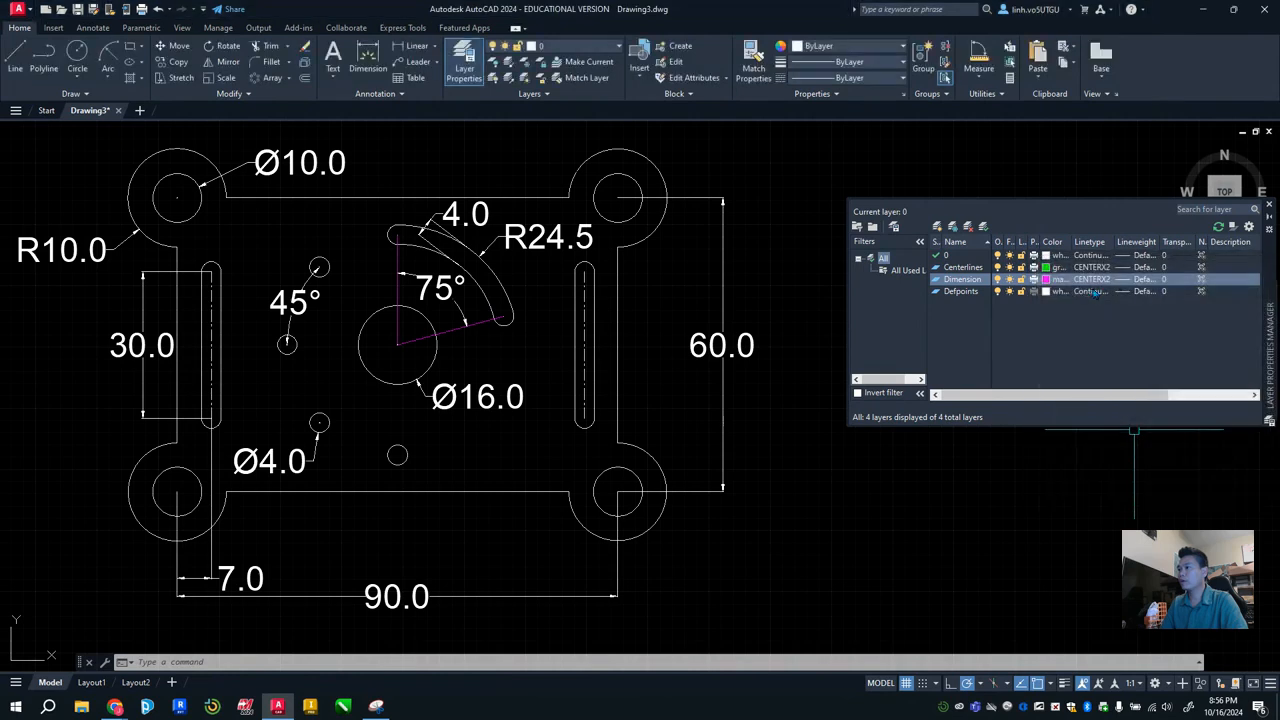
{"action": "left_click", "coordinate": [1097, 280]}
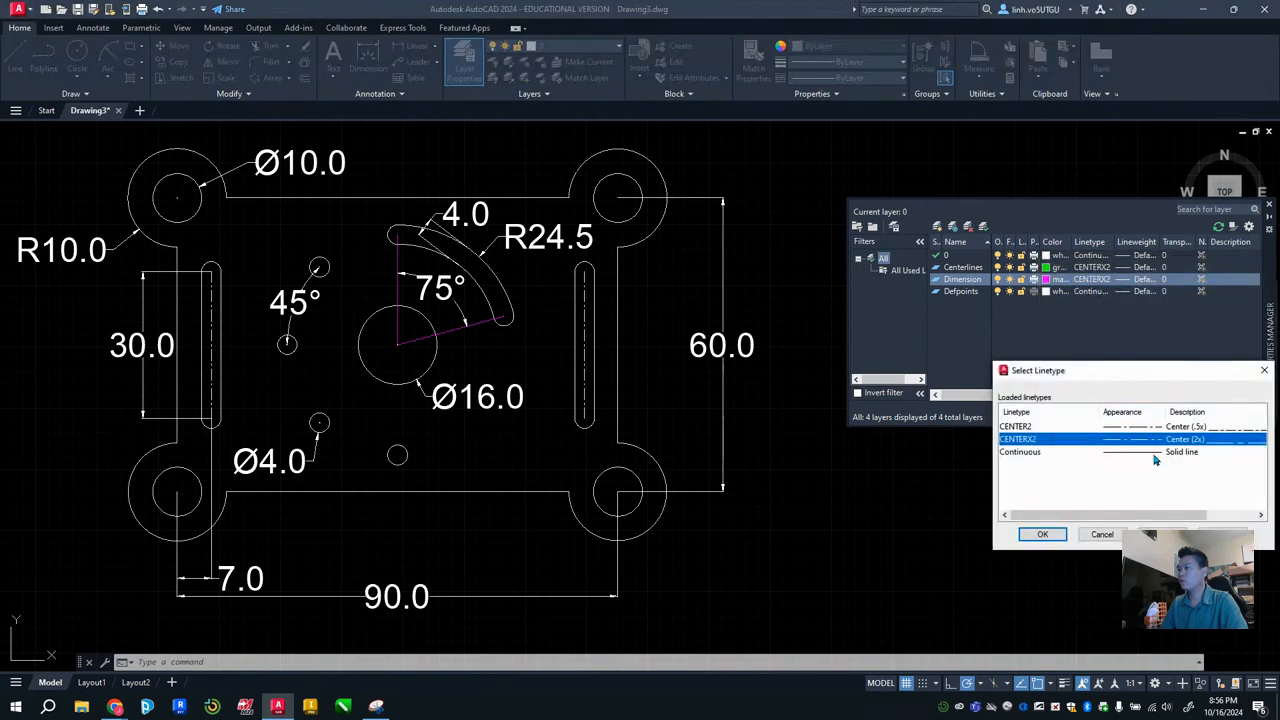
{"action": "left_click", "coordinate": [1124, 454]}
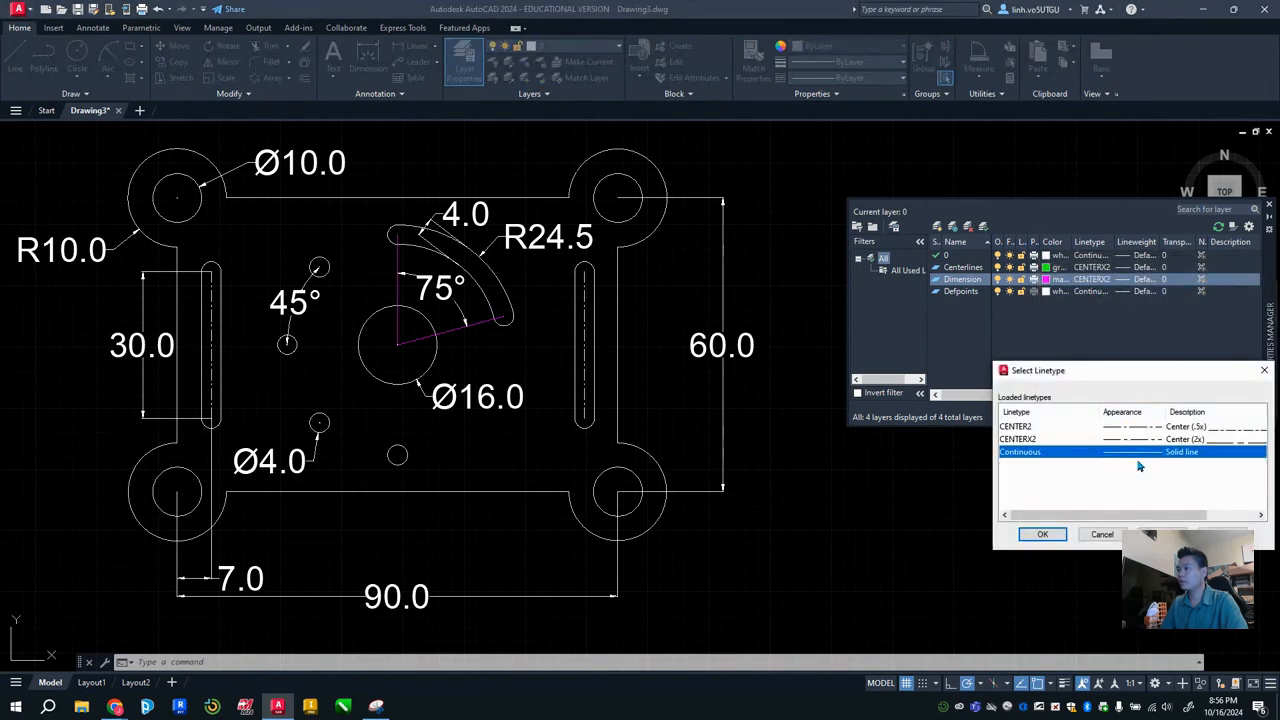
{"action": "left_click", "coordinate": [1042, 535]}
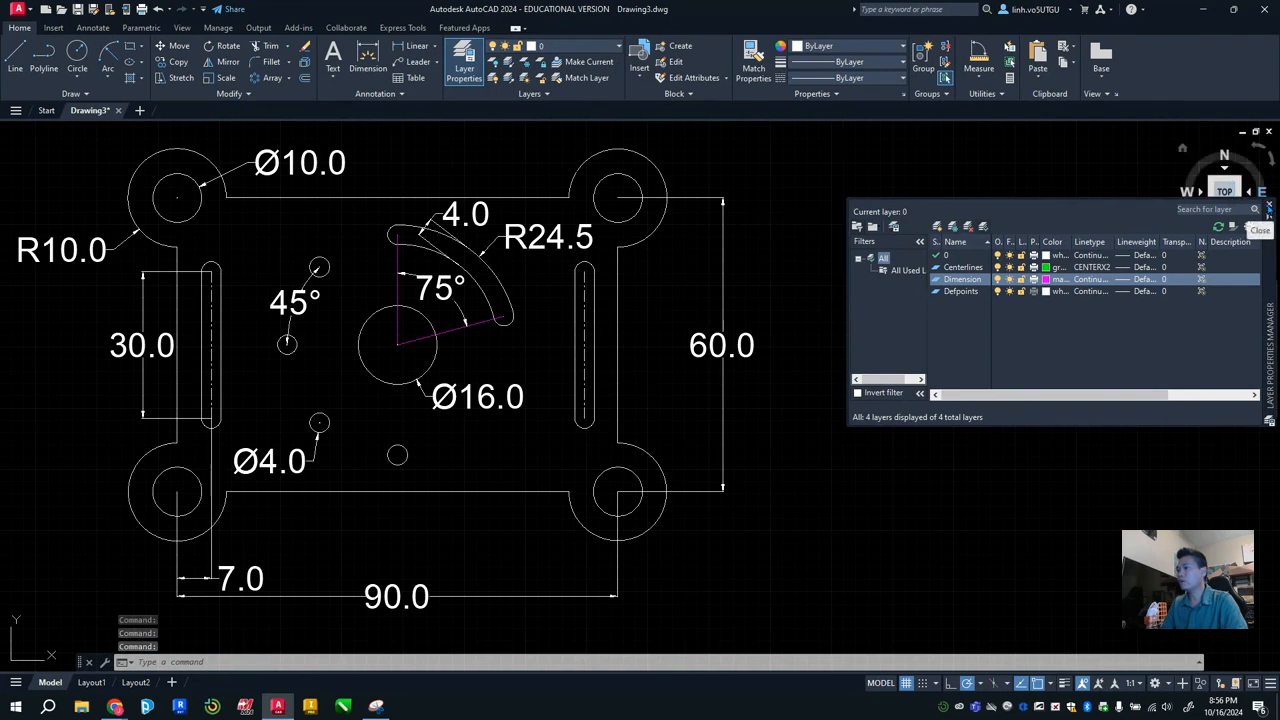
{"action": "left_click", "coordinate": [1267, 206]}
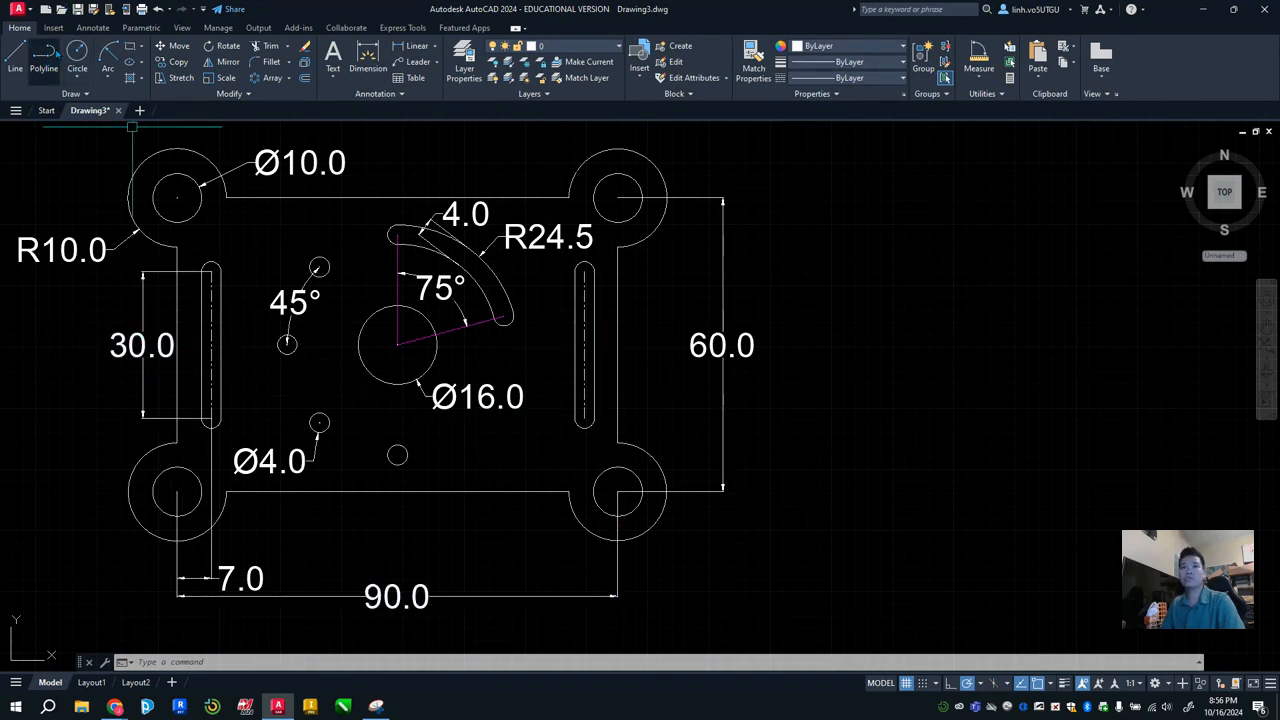
Draw a rectangle 90 wide by 60 high in the empty space to the right of the existing plate drawing
{"action": "left_click", "coordinate": [130, 46]}
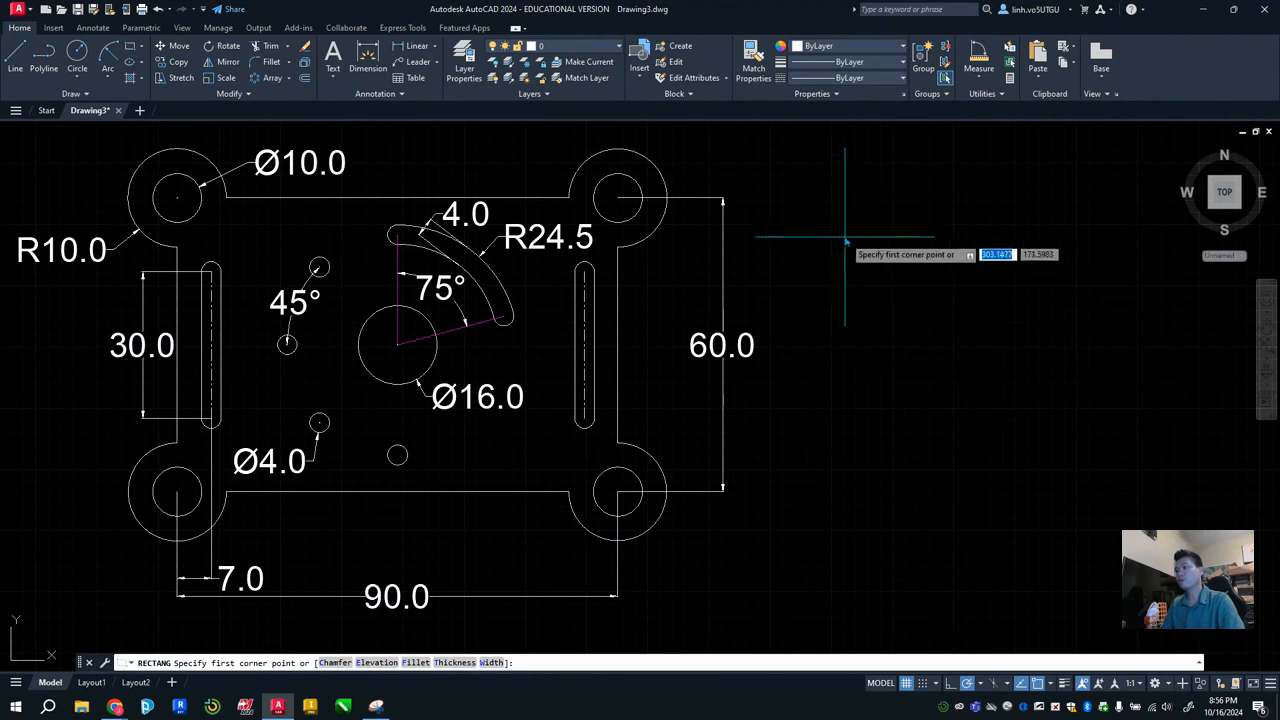
{"action": "left_click", "coordinate": [819, 209]}
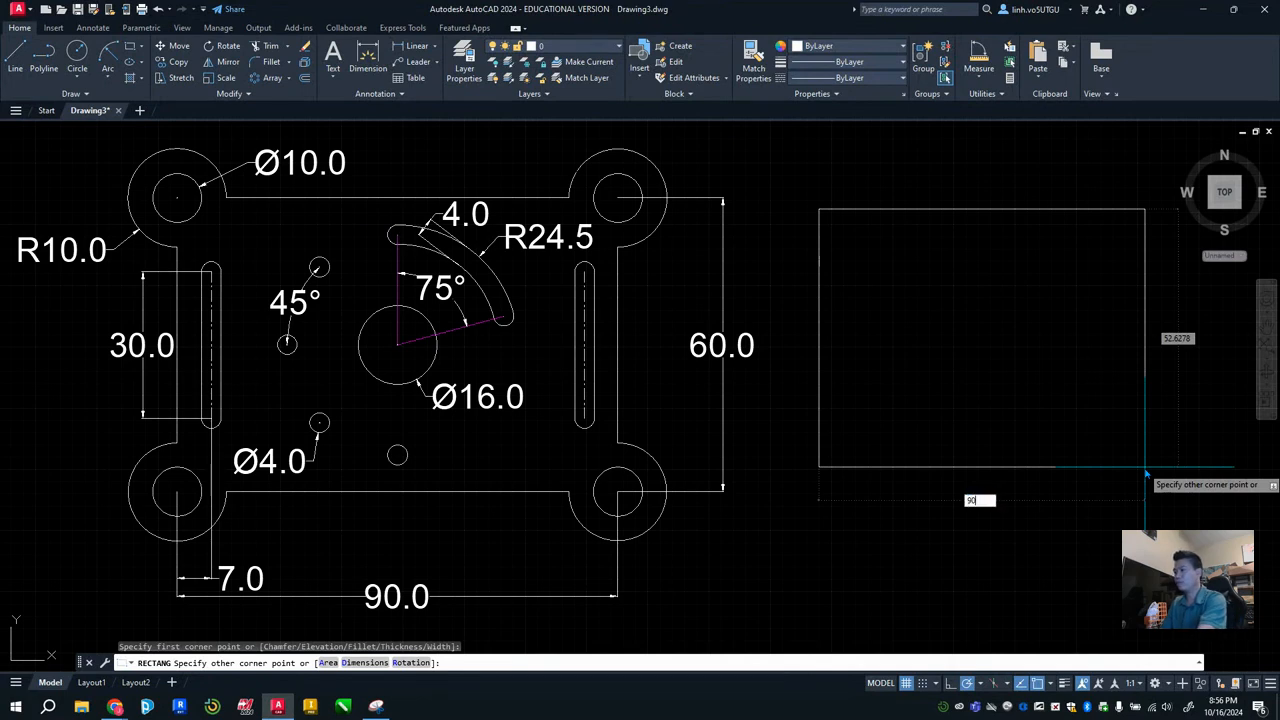
{"action": "type", "text": "90"}
{"action": "key", "text": "Tab"}
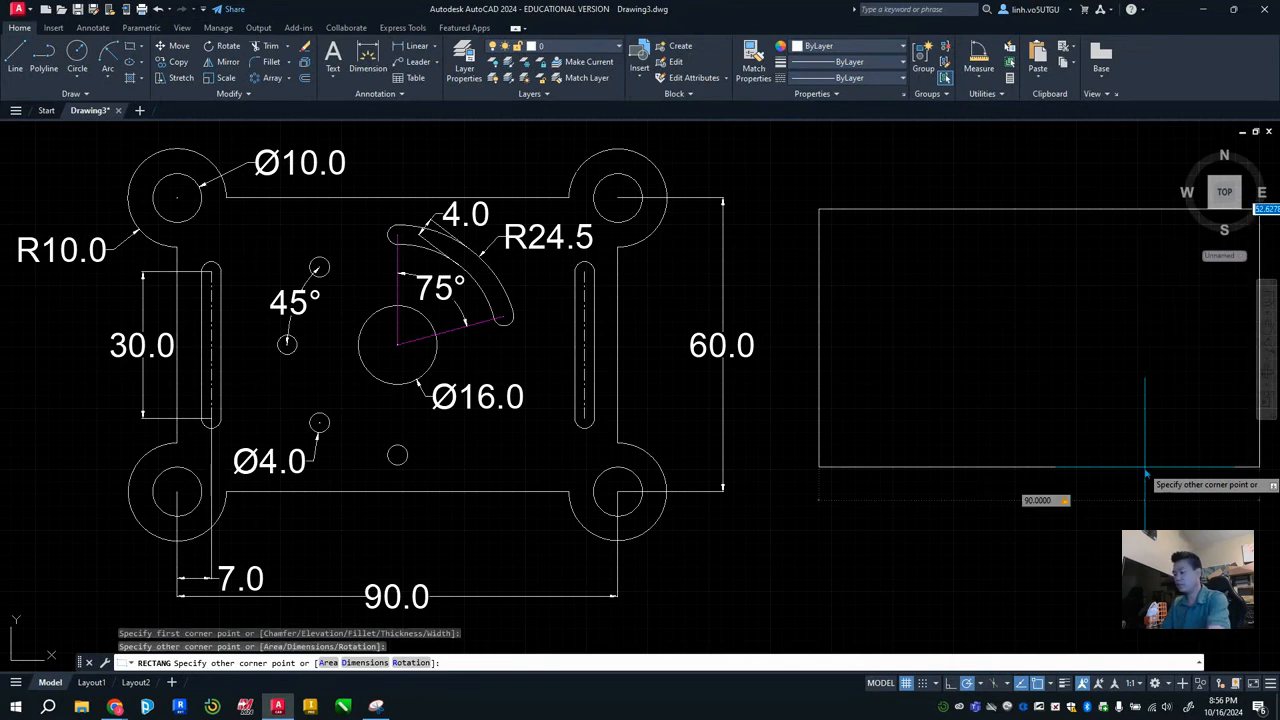
{"action": "key", "text": "Return"}
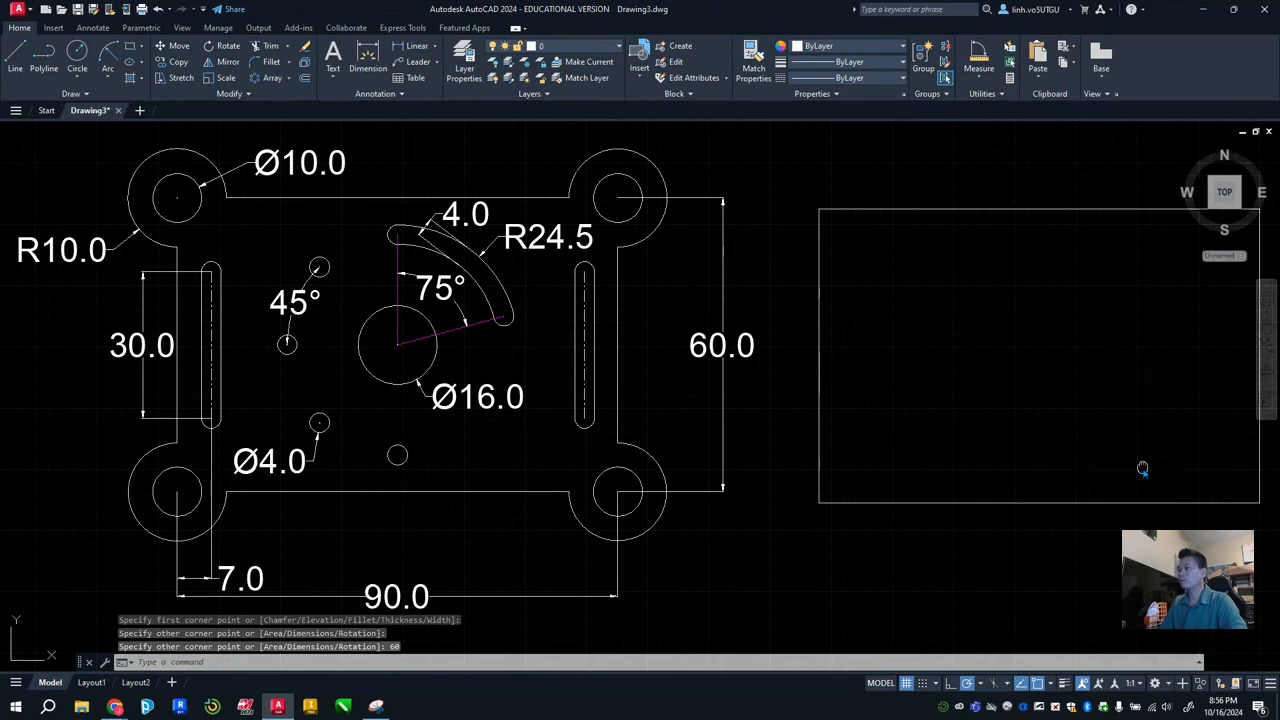
Draw two concentric circles with radii 5 and 10 centred on the new rectangle's upper-left corner
{"action": "scroll", "coordinate": [1140, 470], "scroll_direction": "down", "scroll_amount": 2}
{"action": "mouse_move", "coordinate": [1137, 474]}
{"action": "middle_mouse_down"}
{"action": "mouse_move", "coordinate": [880, 457]}
{"action": "mouse_move", "coordinate": [988, 456]}
{"action": "middle_mouse_up"}
{"action": "scroll", "coordinate": [880, 452], "scroll_direction": "up", "scroll_amount": 2}
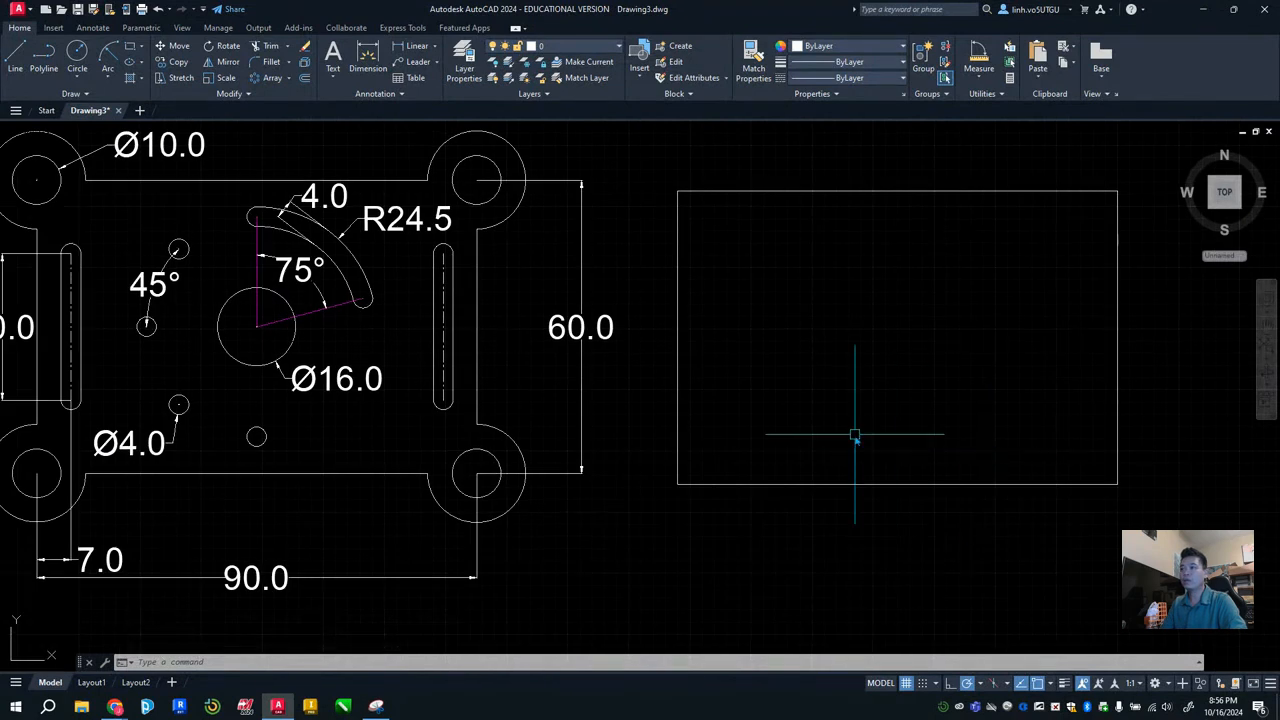
{"action": "scroll", "coordinate": [855, 434], "scroll_direction": "down", "scroll_amount": 2}
{"action": "middle_click_drag", "start_coordinate": [855, 434], "coordinate": [902, 434]}
{"action": "scroll", "coordinate": [697, 377], "scroll_direction": "up", "scroll_amount": 2}
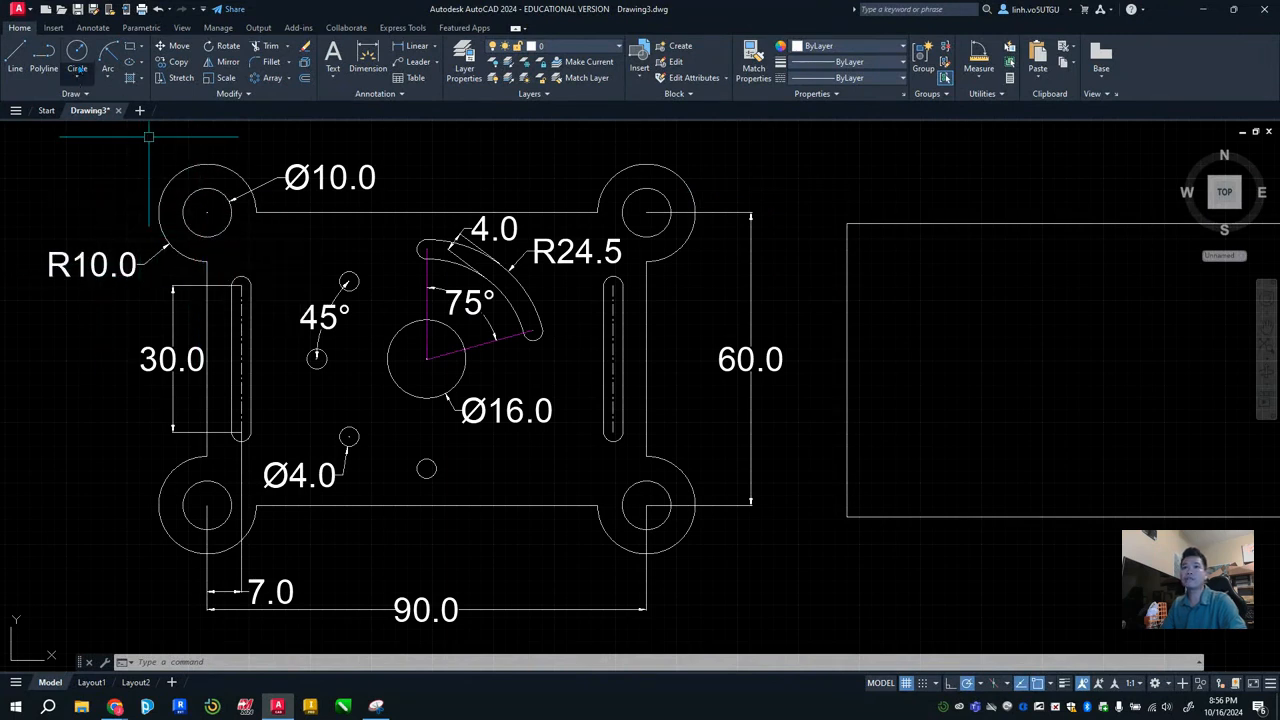
{"action": "left_click", "coordinate": [77, 52]}
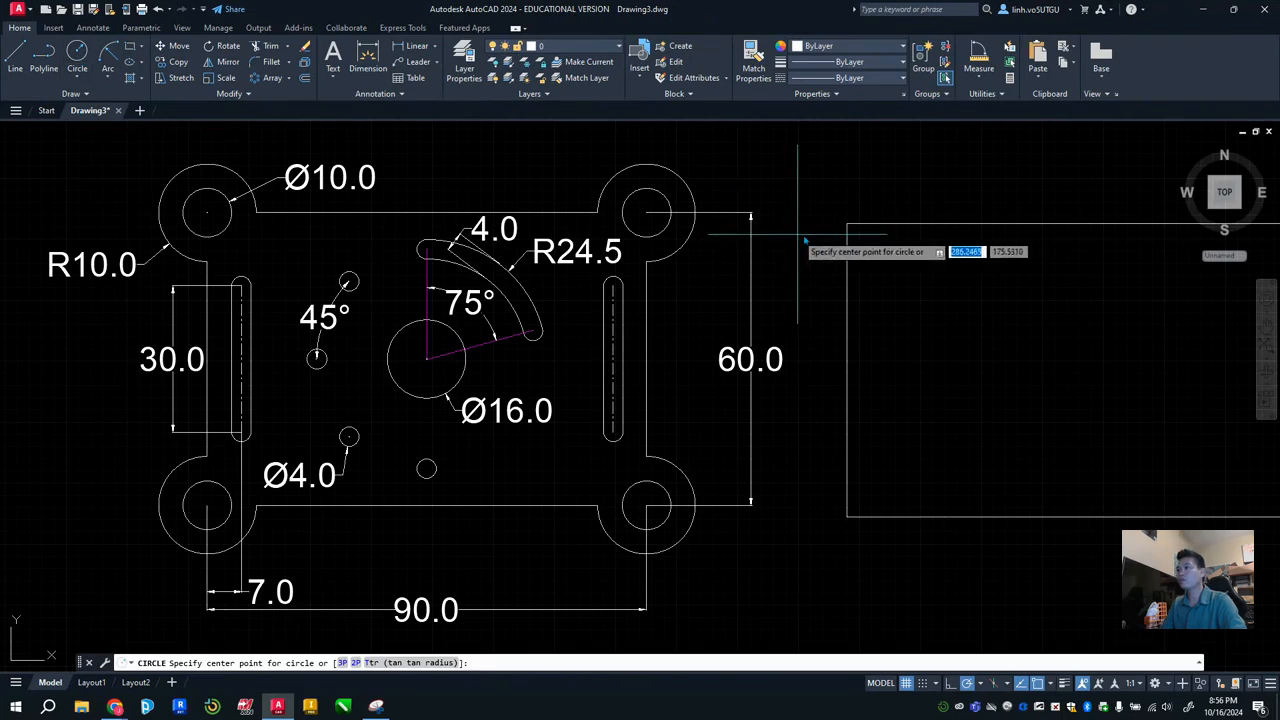
{"action": "left_click", "coordinate": [847, 224]}
{"action": "type", "text": "5"}
{"action": "key", "text": "Return"}
{"action": "key", "text": "Return"}
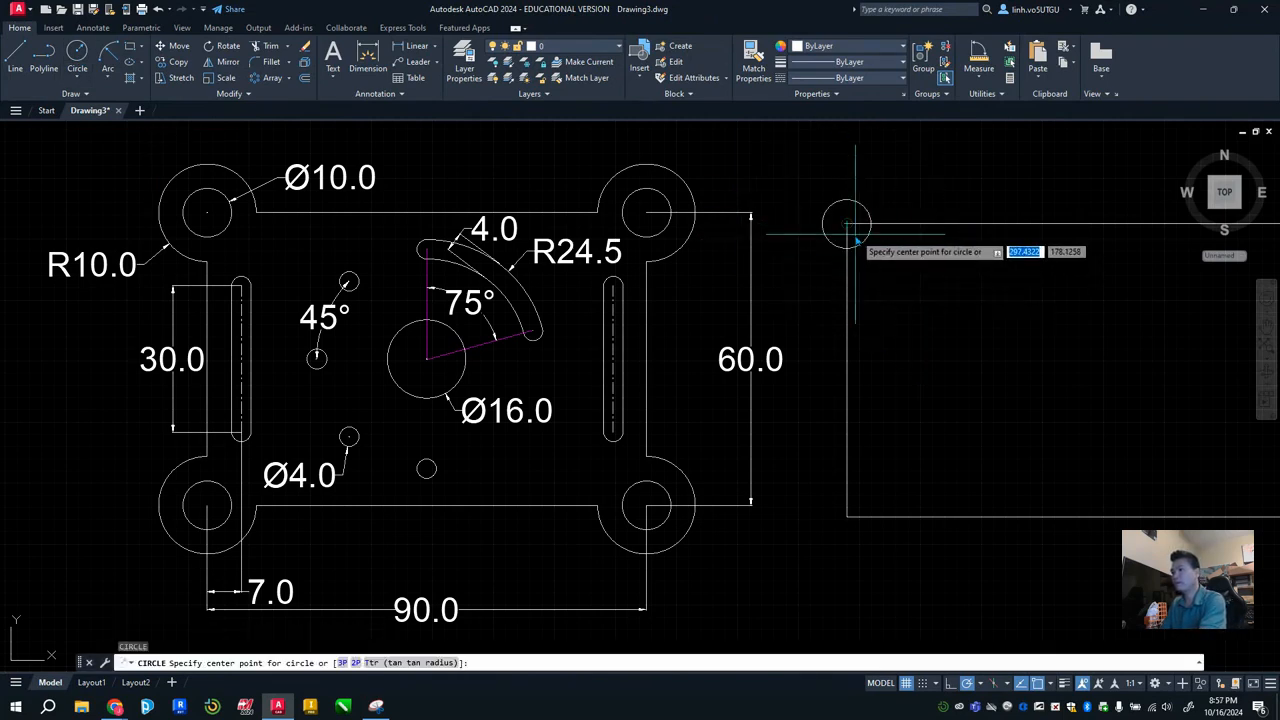
{"action": "left_click", "coordinate": [847, 224]}
{"action": "type", "text": "1"}
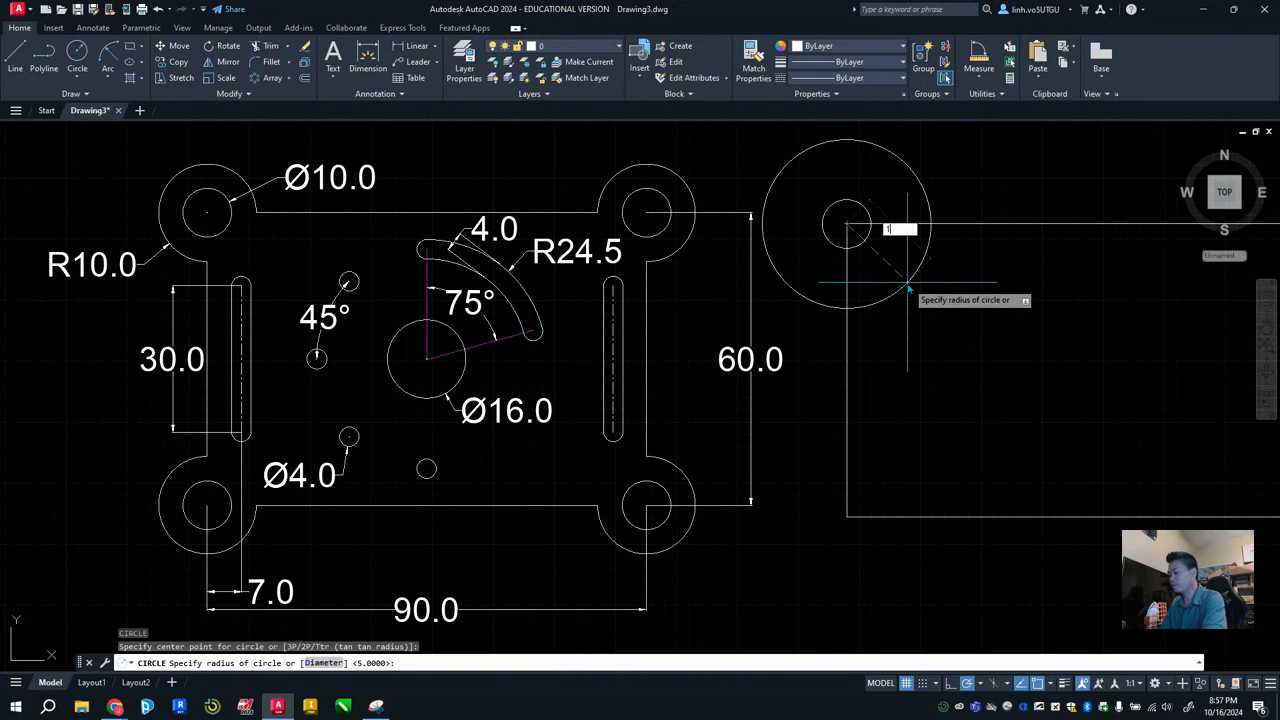
{"action": "type", "text": "0"}
{"action": "key", "text": "Return"}
{"action": "scroll", "coordinate": [979, 341], "scroll_direction": "down", "scroll_amount": 2}
{"action": "middle_click_drag", "start_coordinate": [985, 345], "coordinate": [857, 337]}
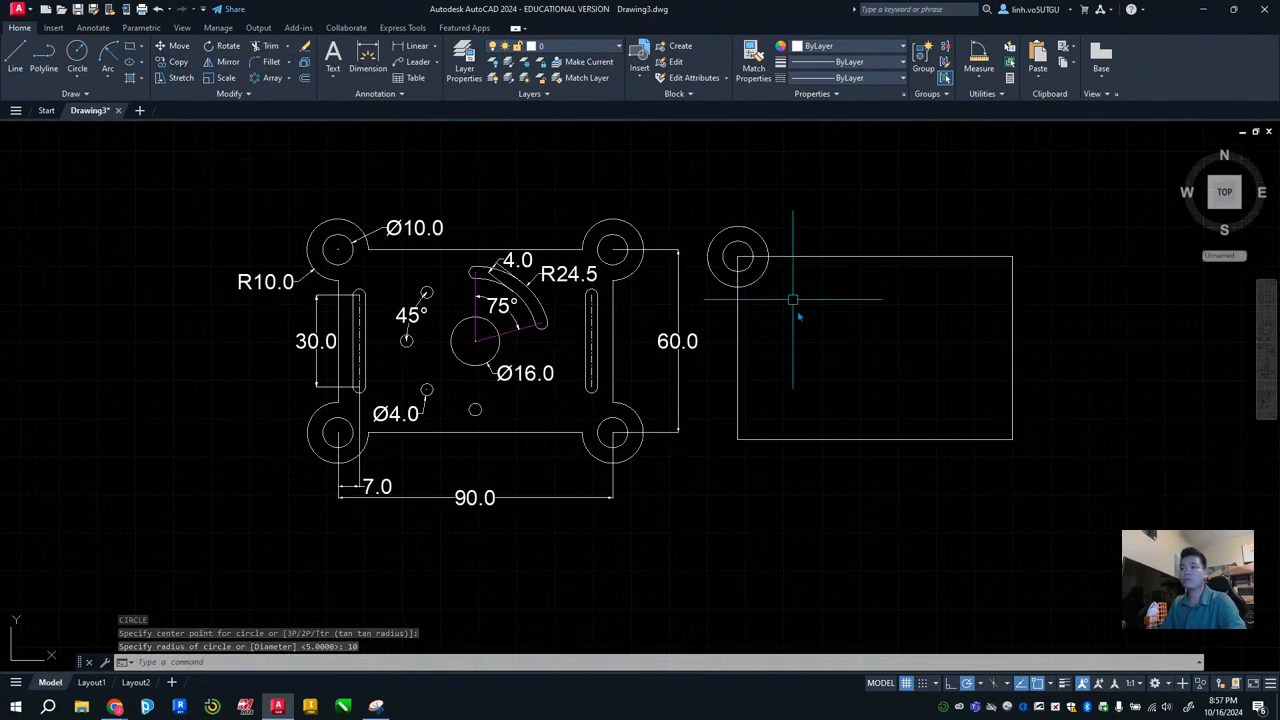
{"action": "left_click", "coordinate": [735, 263]}
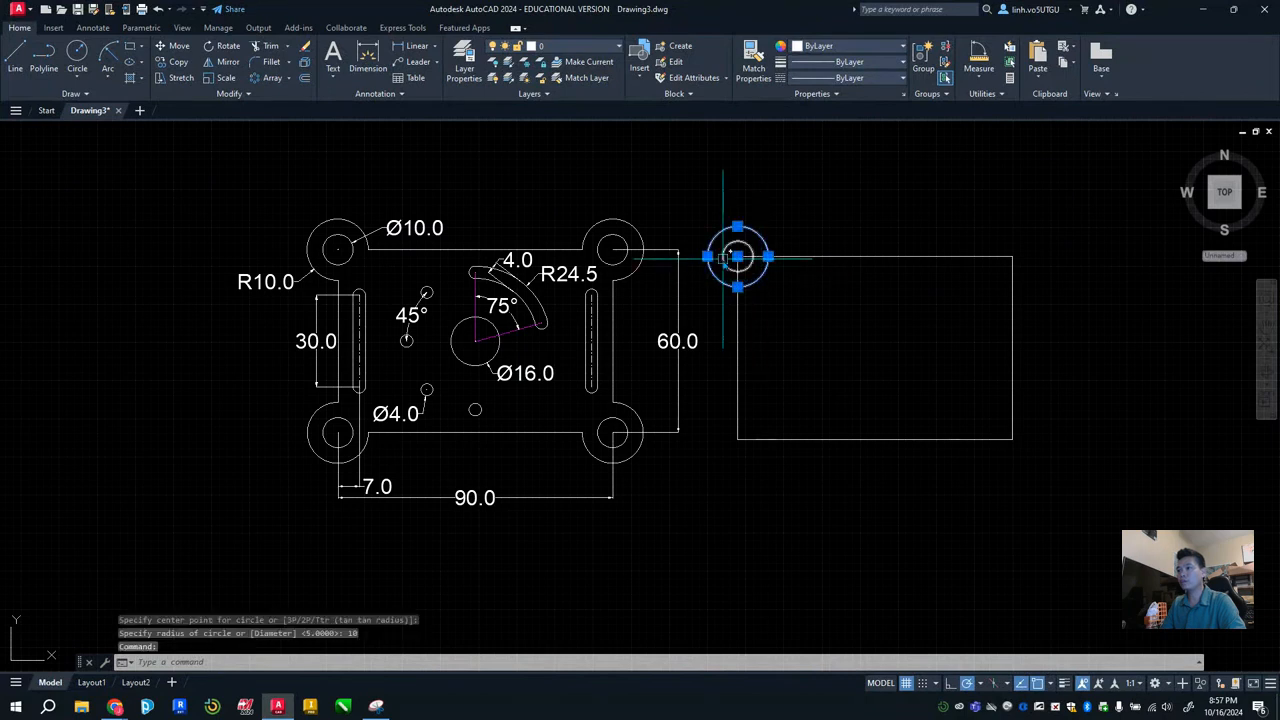
{"action": "left_click", "coordinate": [723, 257]}
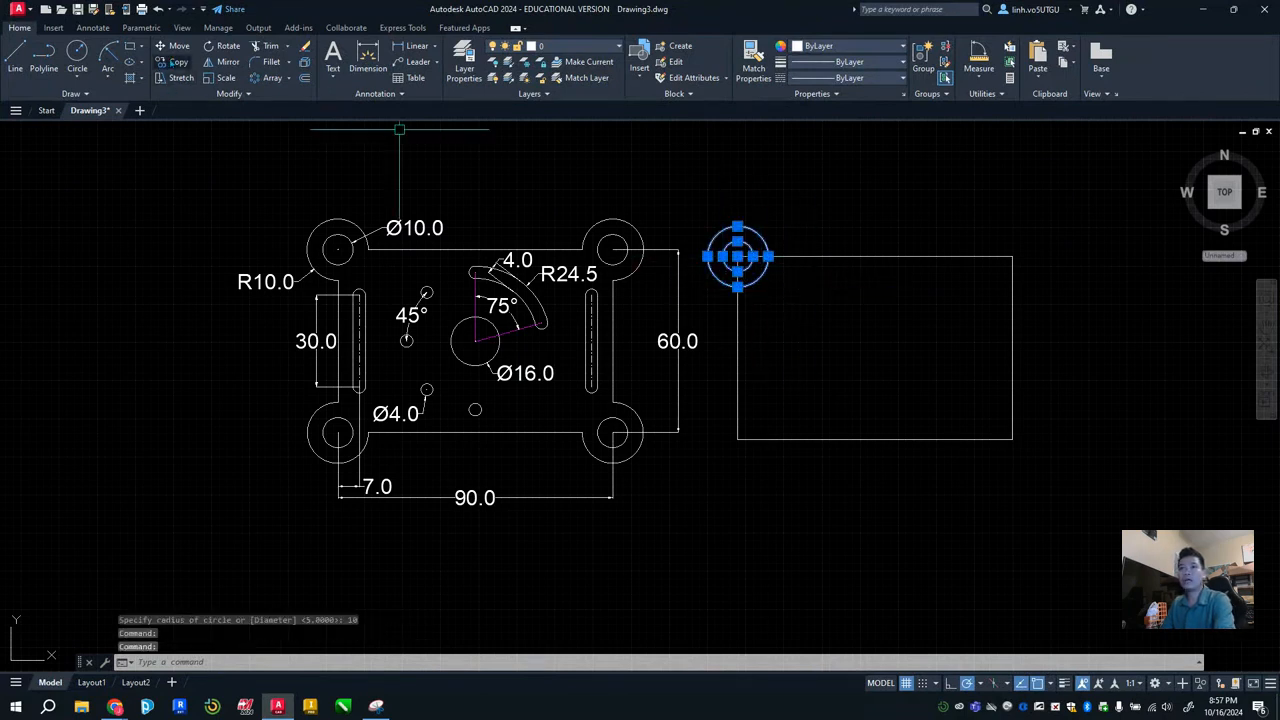
{"action": "left_click", "coordinate": [172, 61]}
{"action": "key", "text": "Return"}
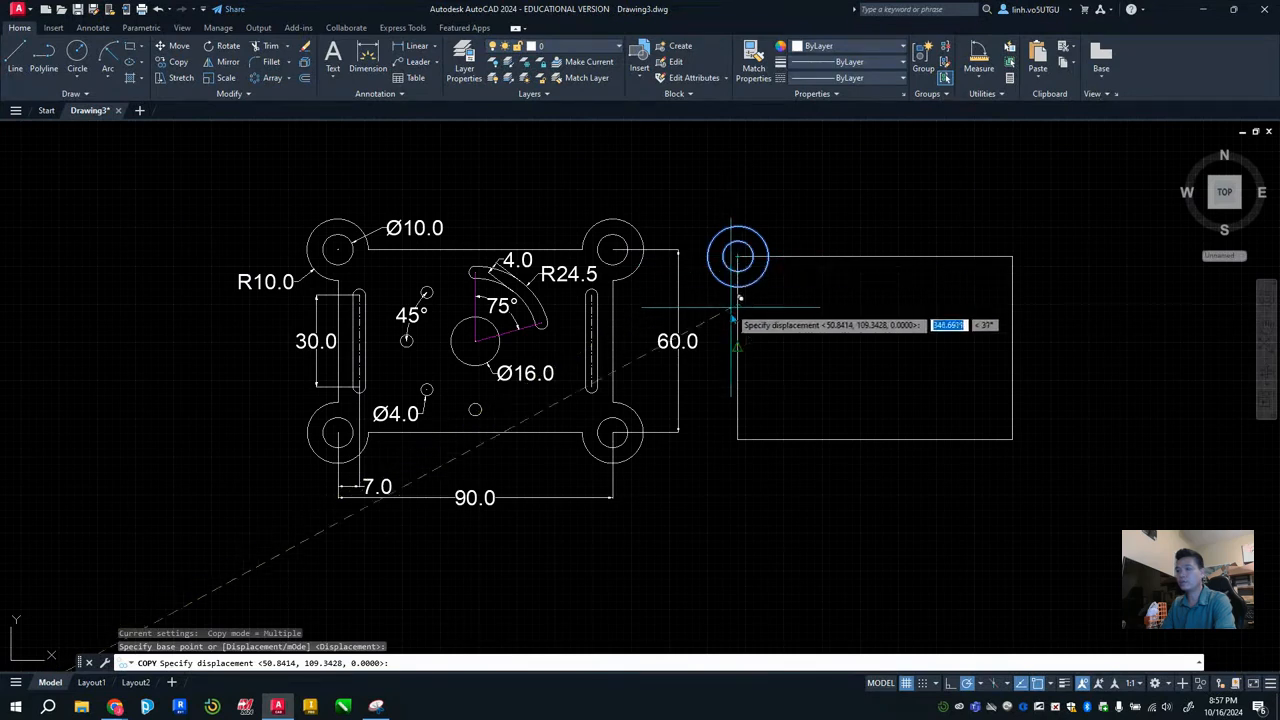
{"action": "key", "text": "Escape"}
{"action": "key", "text": "Escape"}
Copy the two concentric circles from the new rectangle's upper-left corner to its other three corners
{"action": "key", "text": "Return"}
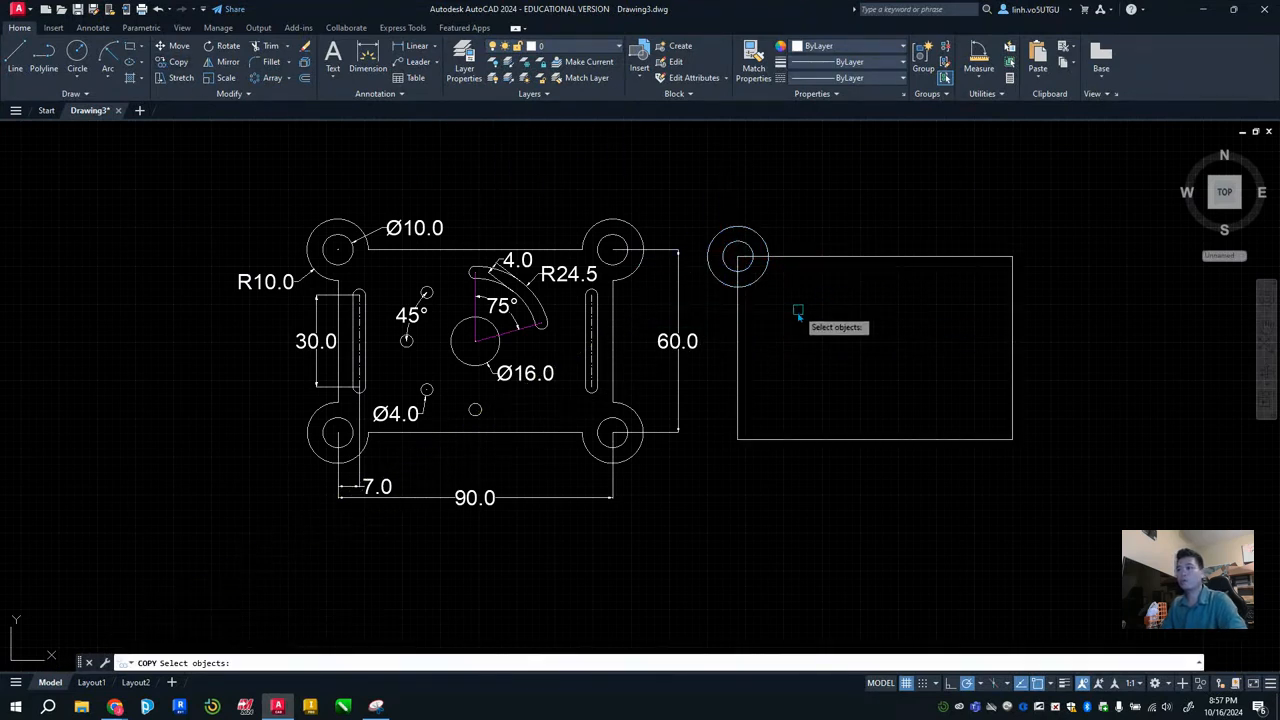
{"action": "left_click", "coordinate": [757, 279]}
{"action": "left_click", "coordinate": [745, 272]}
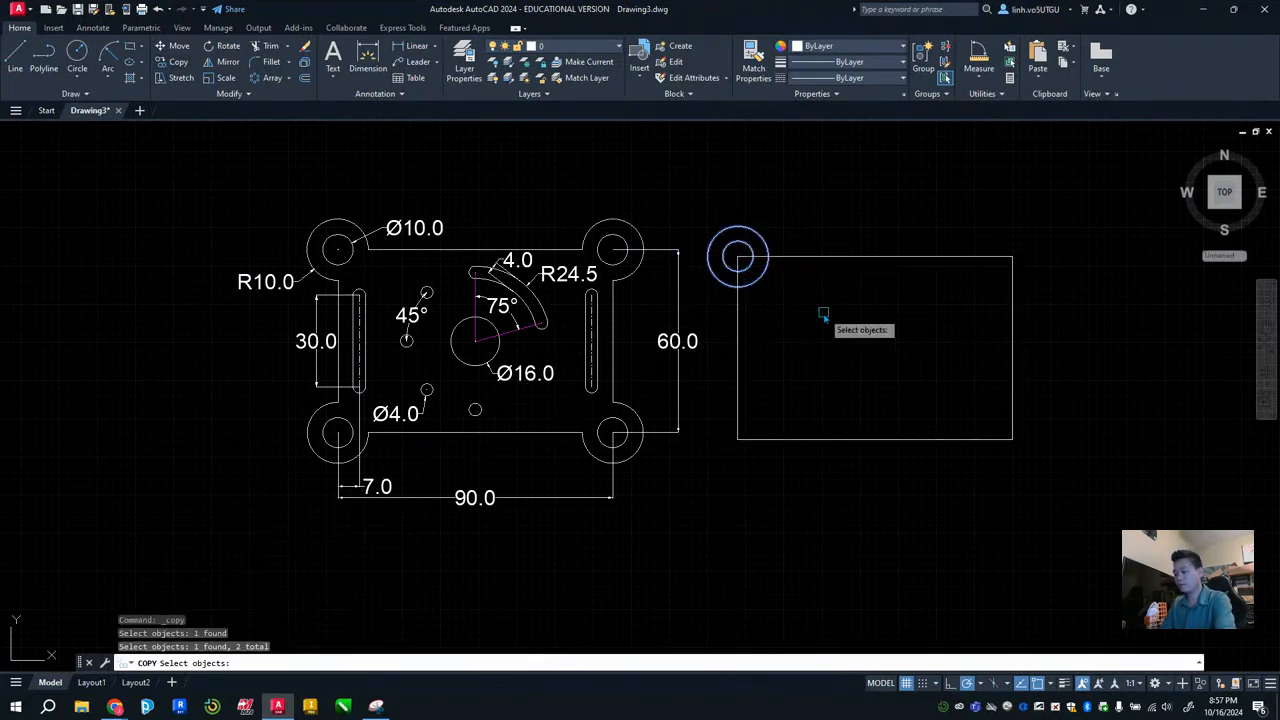
{"action": "key", "text": "Return"}
{"action": "left_click", "coordinate": [738, 258]}
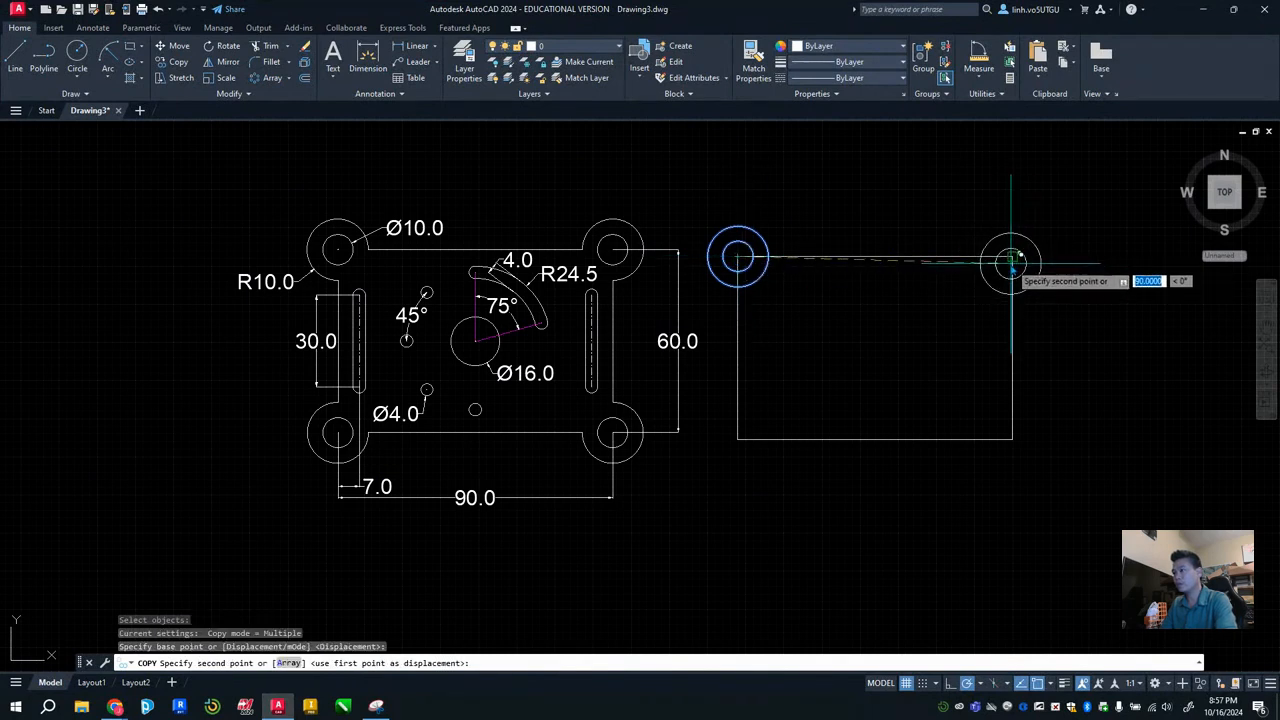
{"action": "left_click", "coordinate": [1012, 258]}
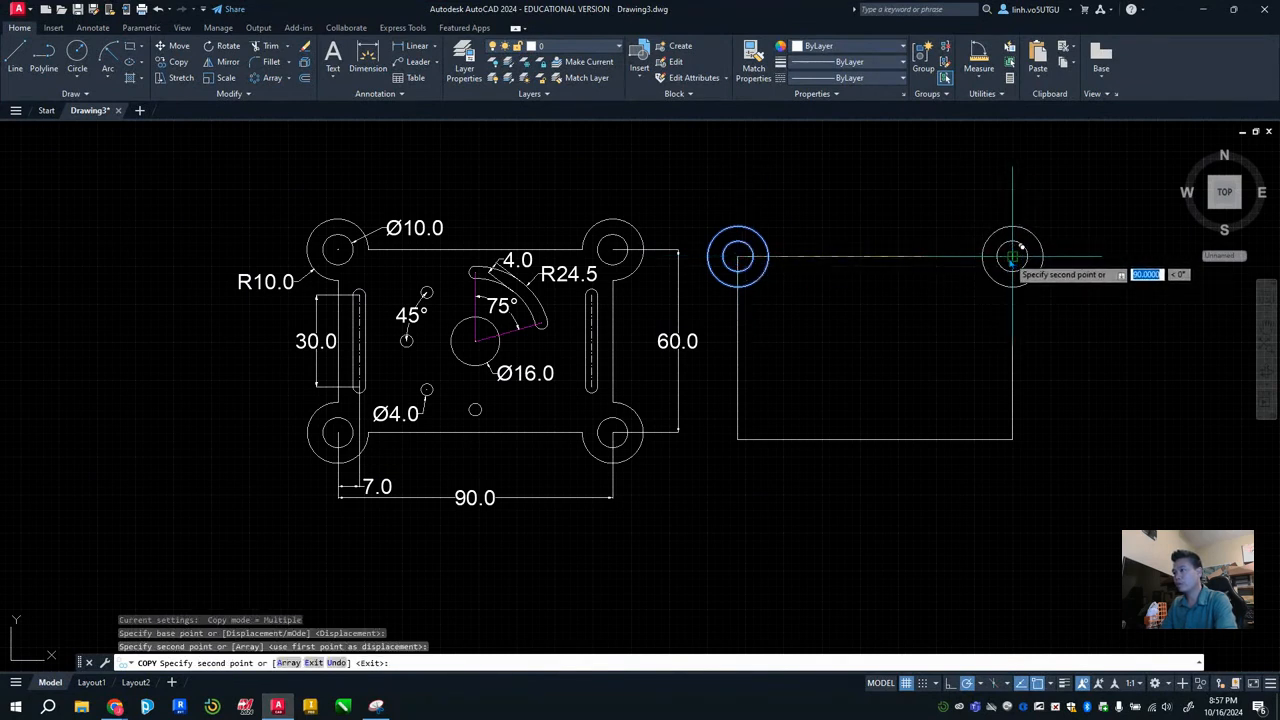
{"action": "left_click", "coordinate": [1013, 438]}
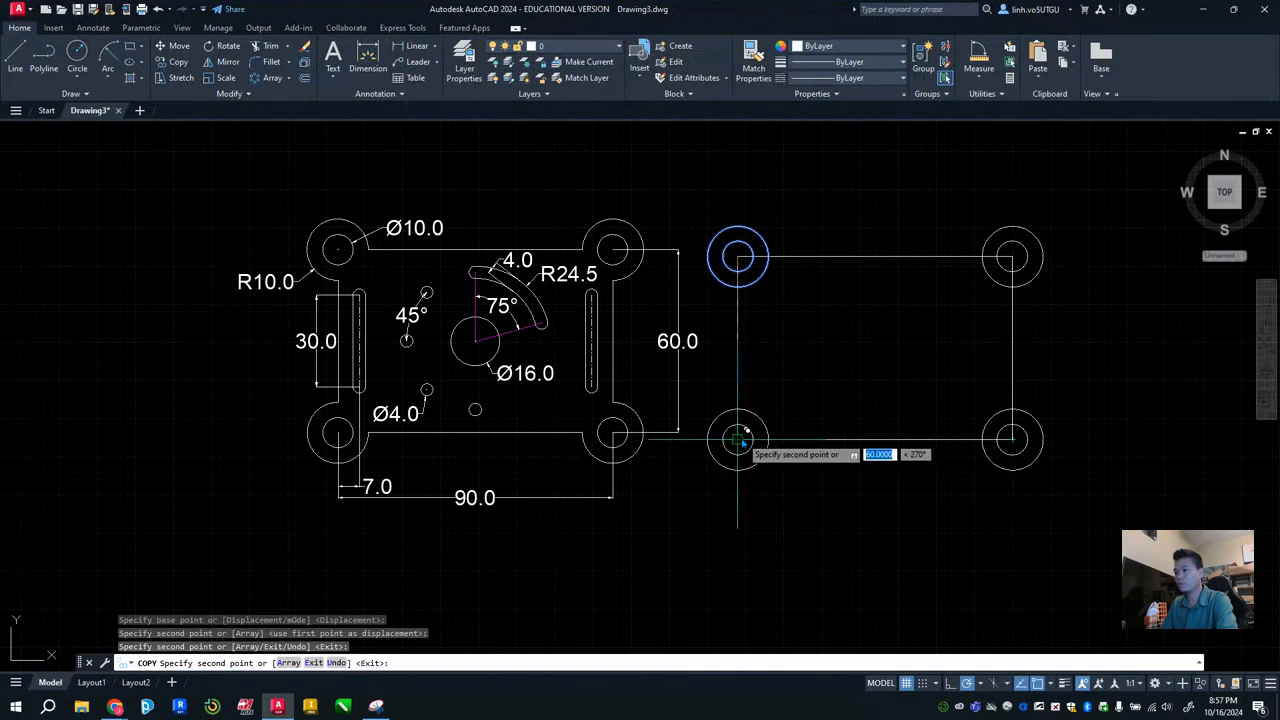
{"action": "left_click", "coordinate": [740, 438]}
{"action": "key", "text": "Escape"}
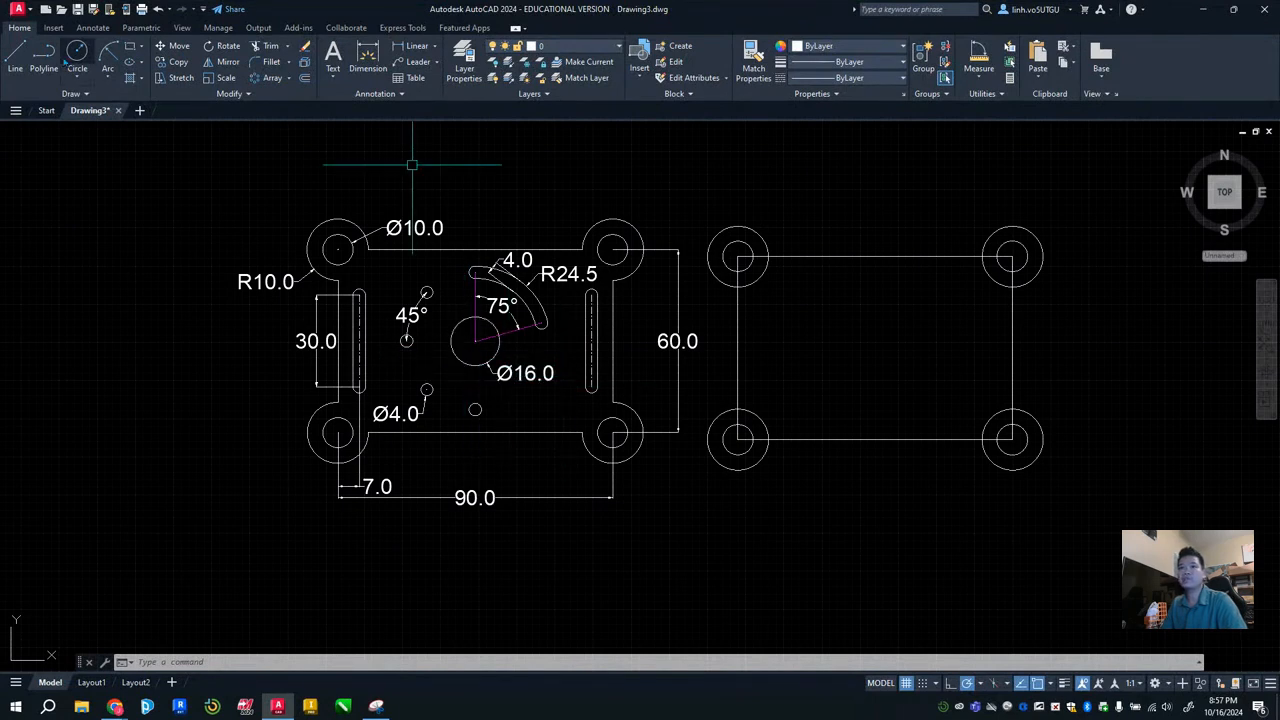
{"action": "left_click", "coordinate": [76, 57]}
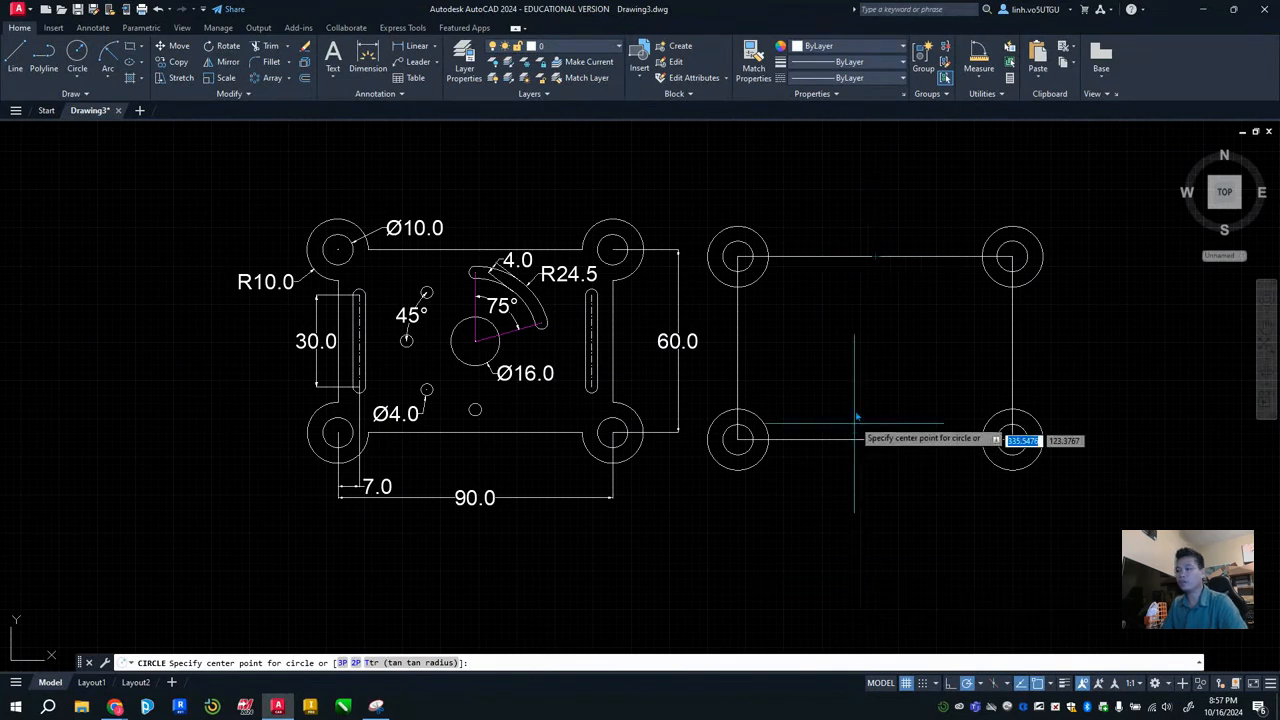
{"action": "right_click", "coordinate": [867, 368], "text": "shift"}
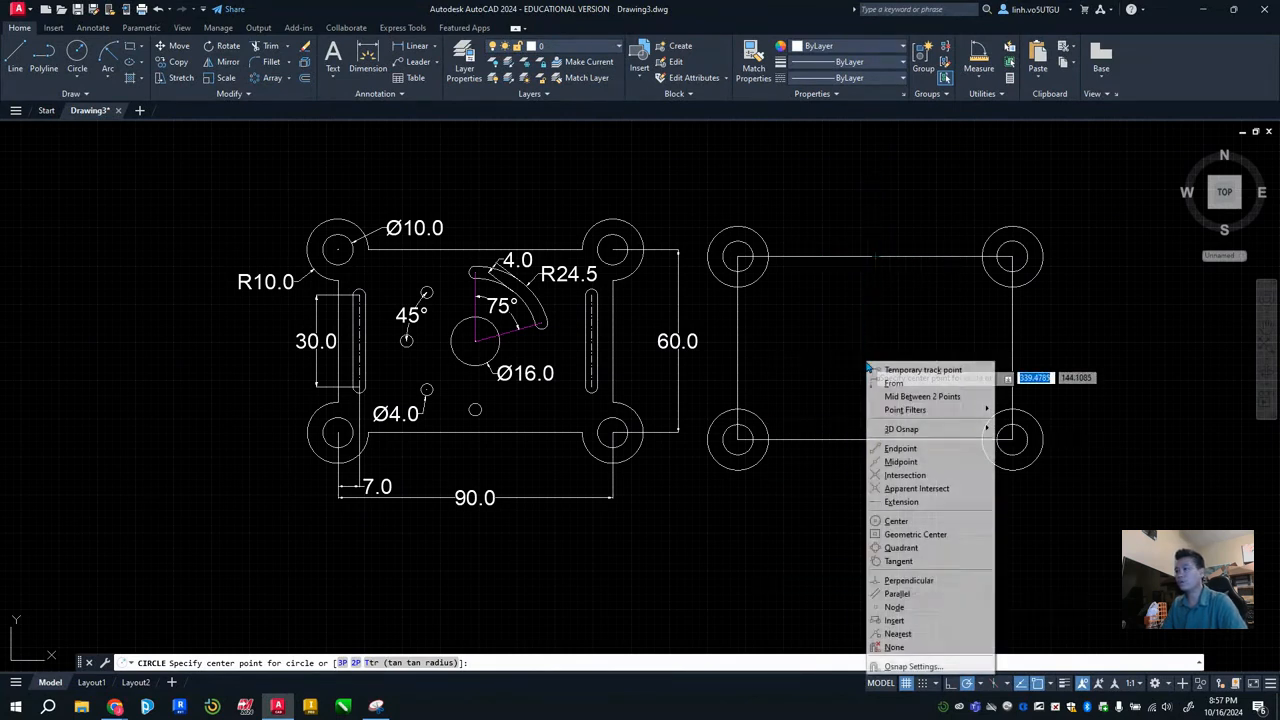
{"action": "left_click", "coordinate": [905, 462]}
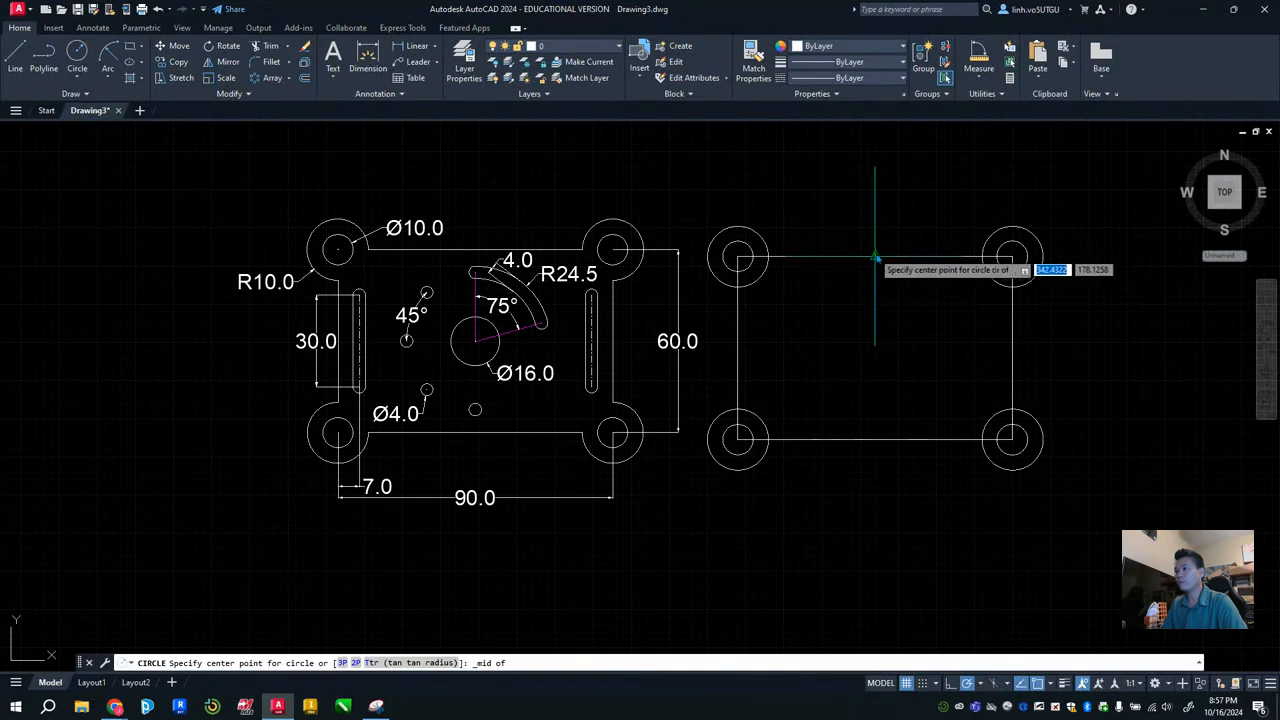
{"action": "key", "text": "Escape"}
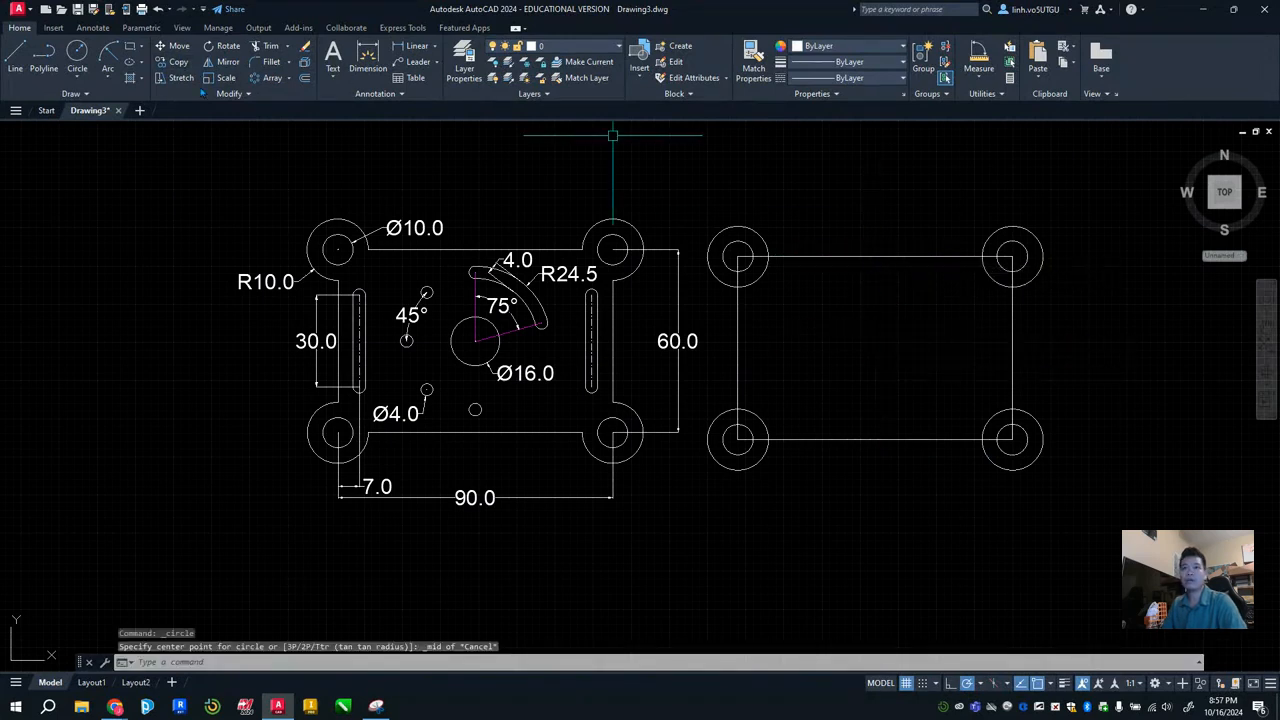
{"action": "left_click", "coordinate": [77, 55]}
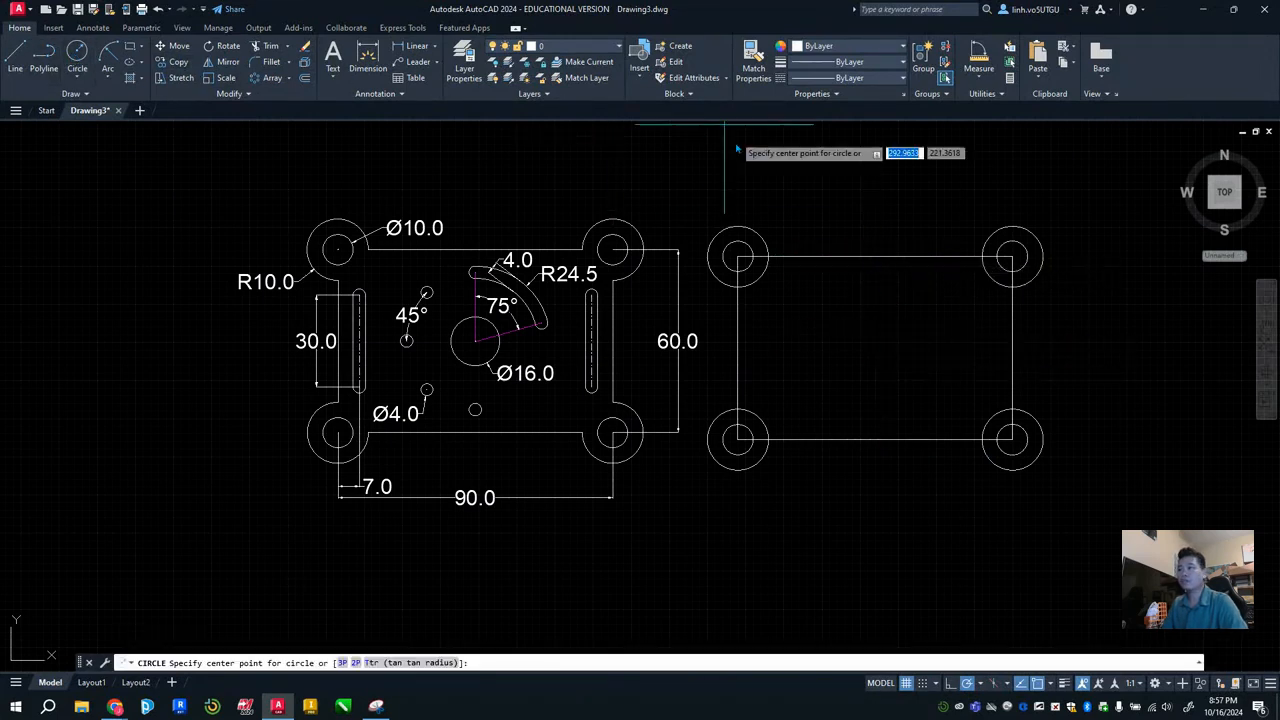
{"action": "left_click", "coordinate": [876, 258]}
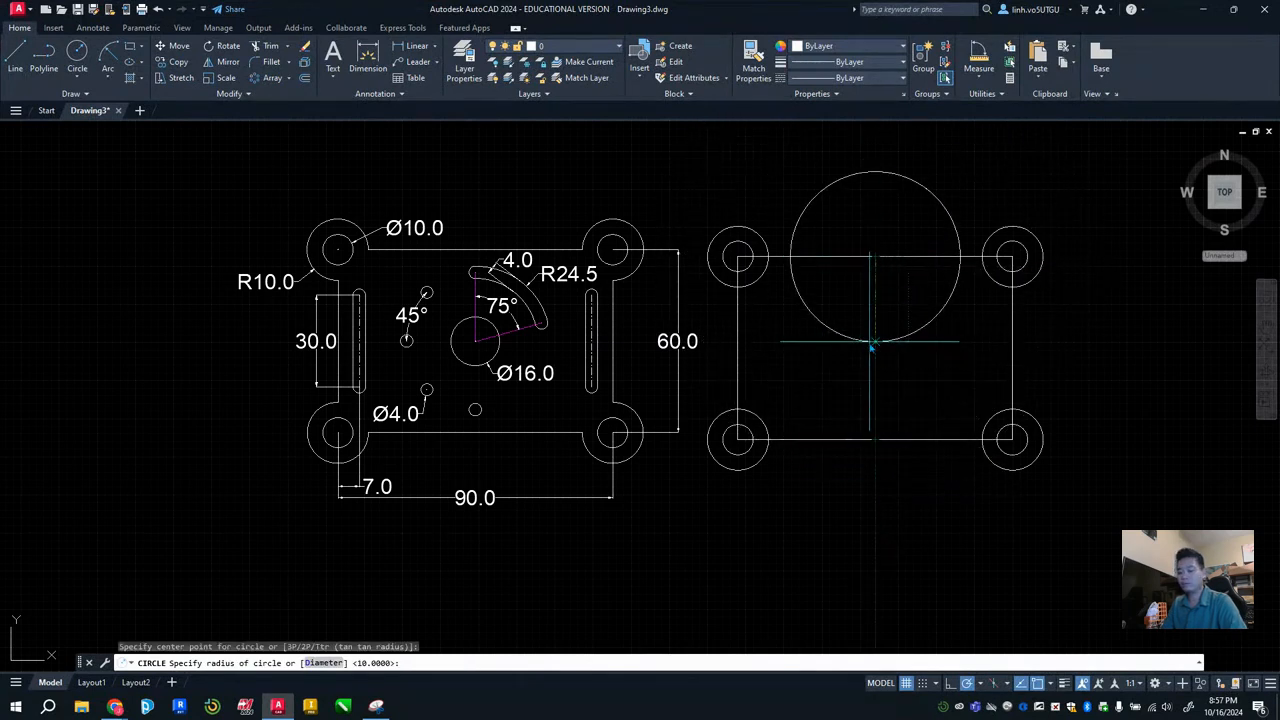
{"action": "key", "text": "Escape"}
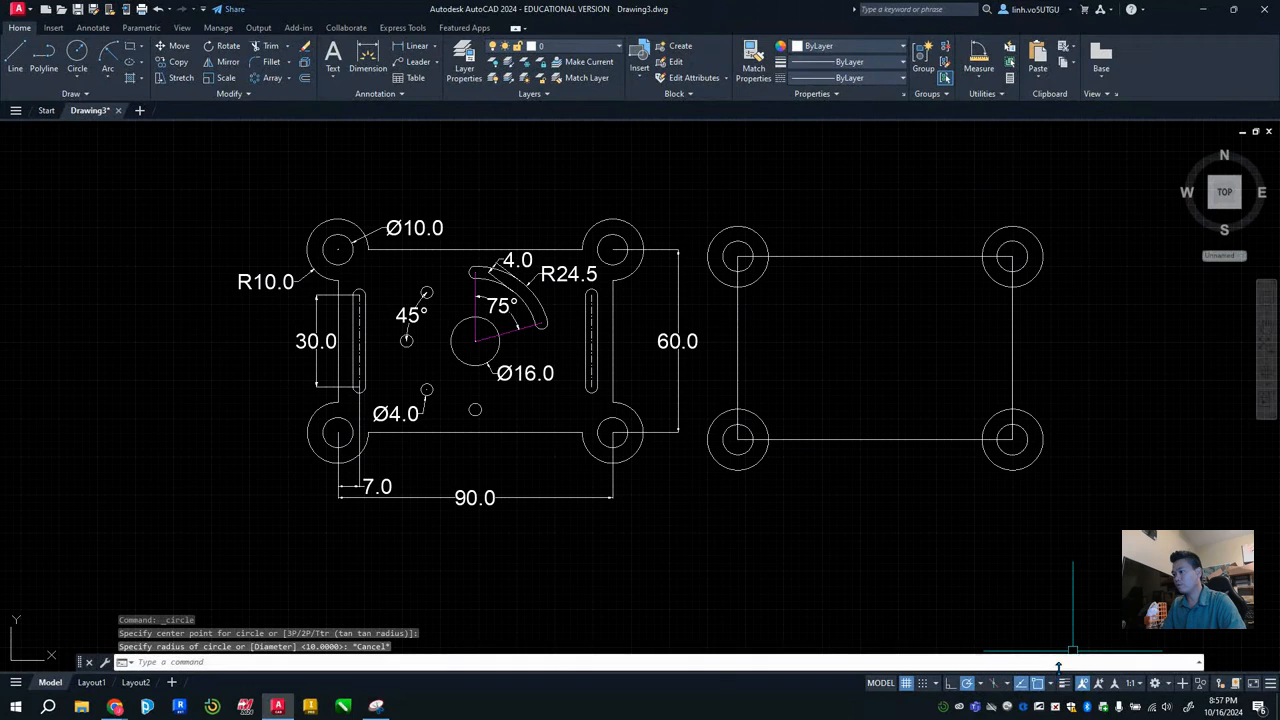
{"action": "left_click", "coordinate": [1050, 688]}
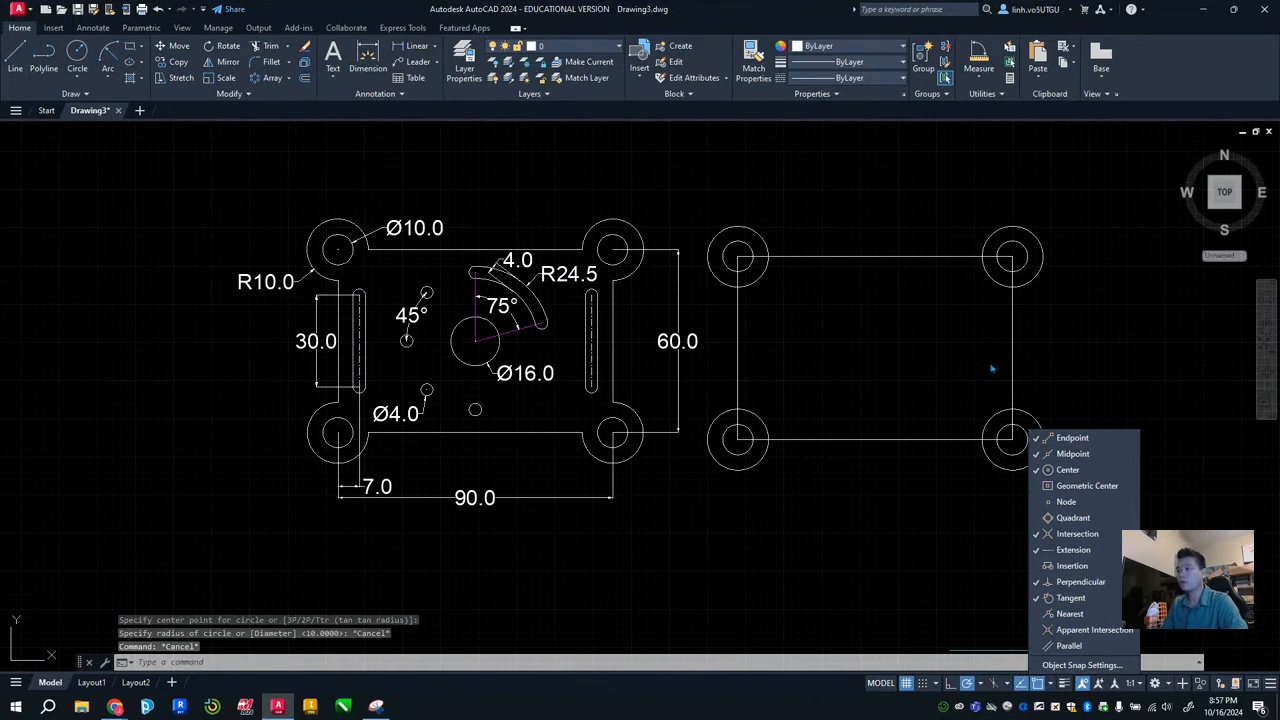
{"action": "key", "text": "Escape"}
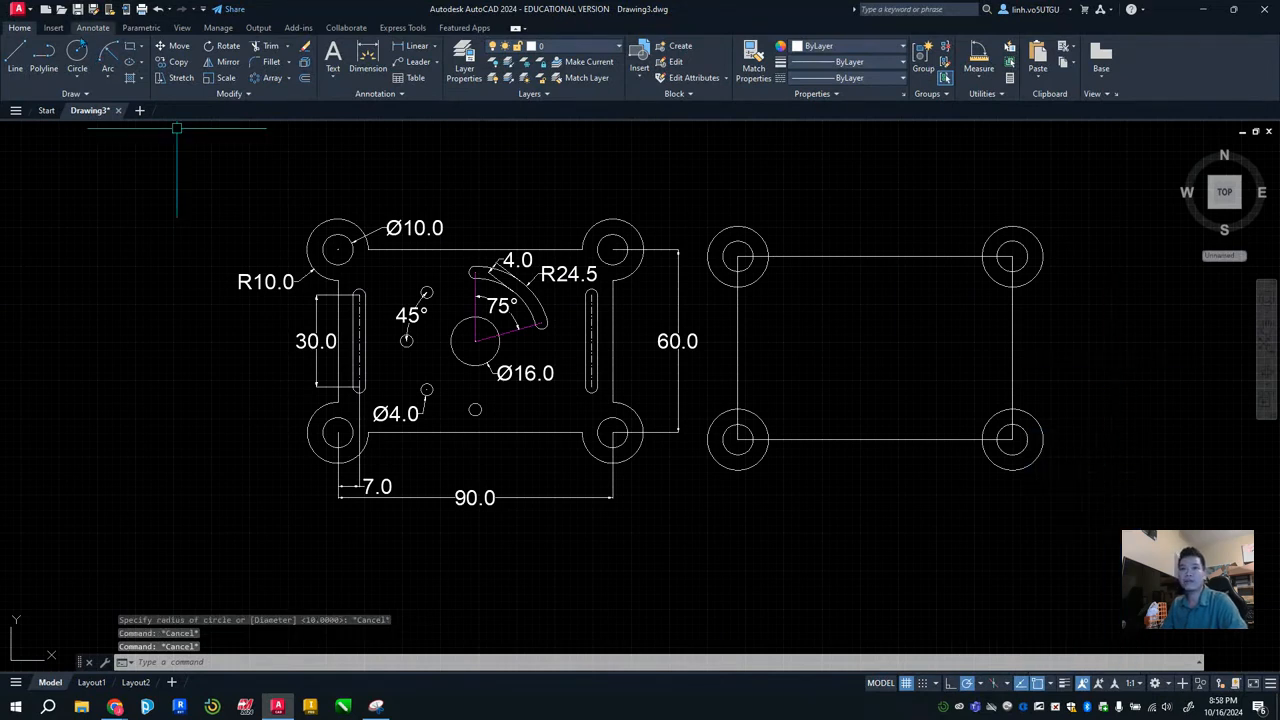
Draw a circle with radius 8 at the centre of the new rectangle, aligned with the midpoints of its sides
{"action": "left_click", "coordinate": [77, 55]}
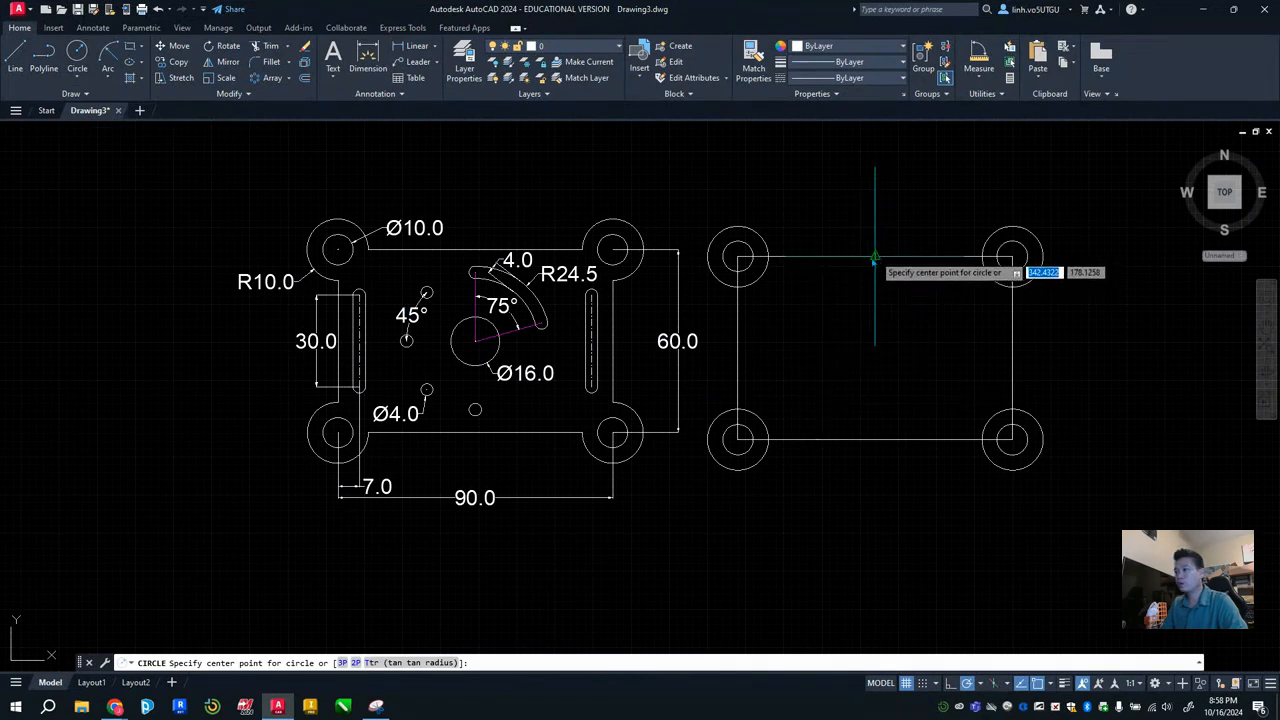
{"action": "left_click", "coordinate": [873, 351]}
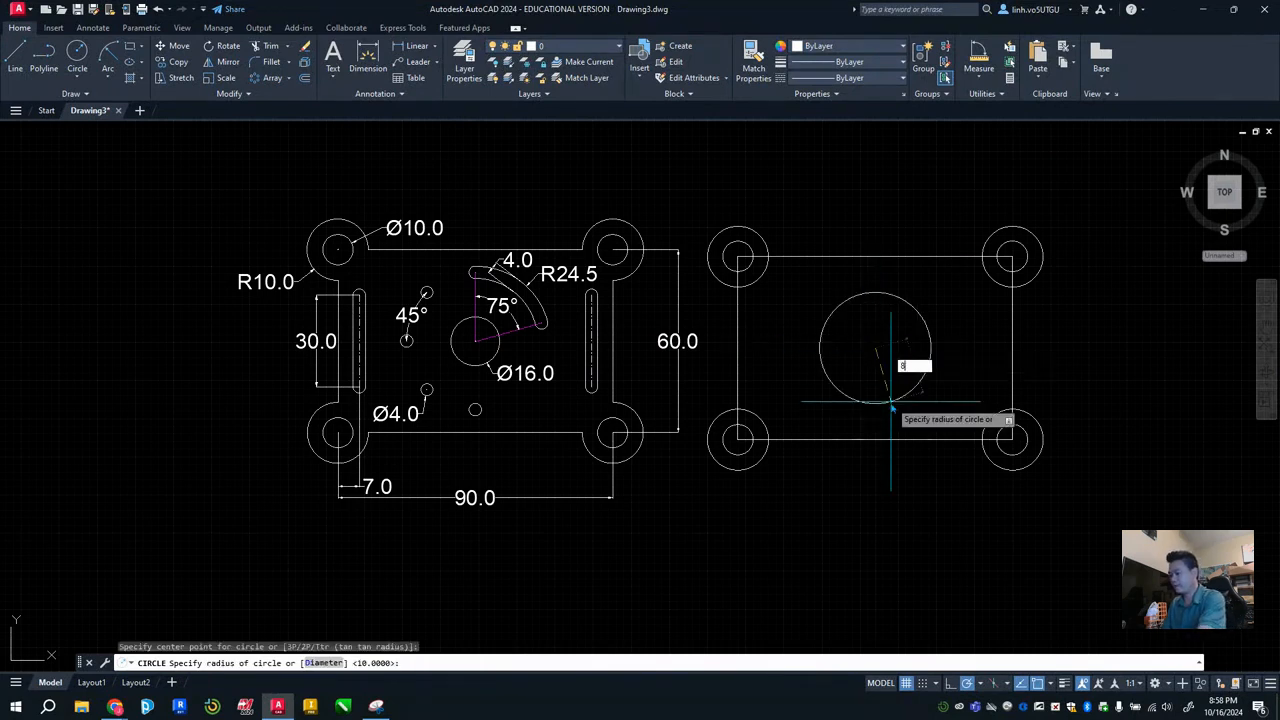
{"action": "key", "text": "Return"}
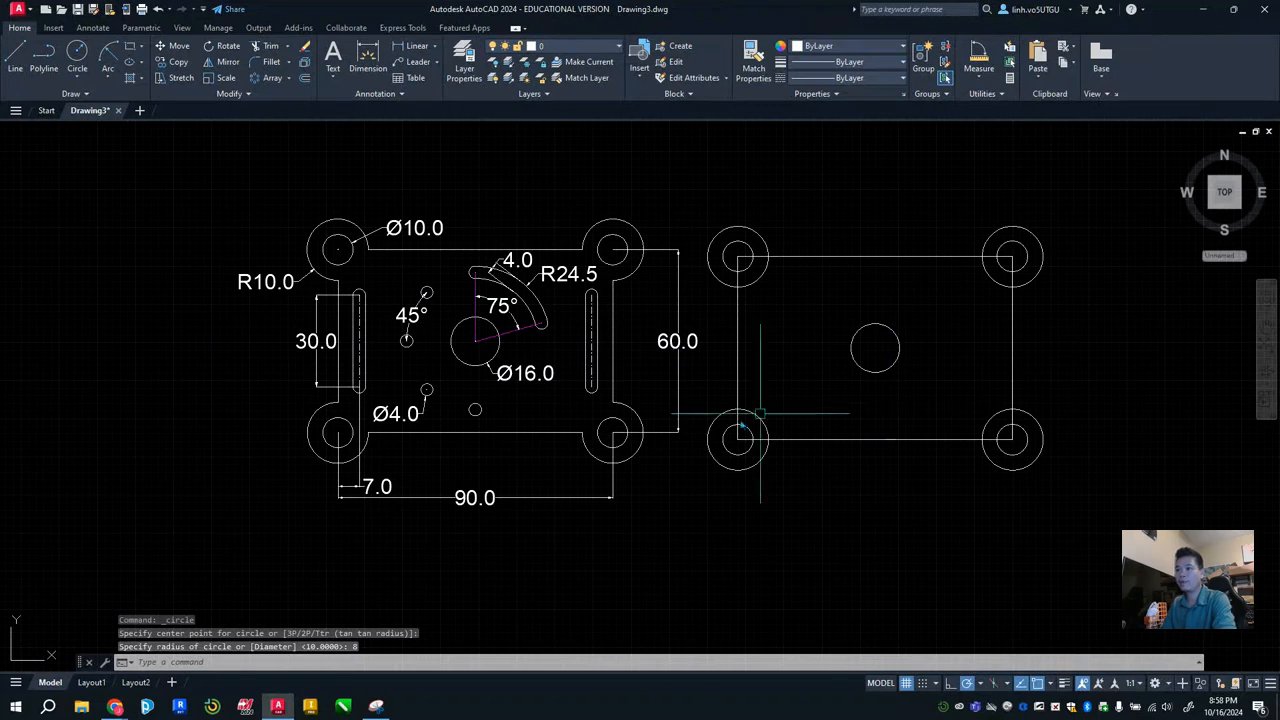
Draw a circle with radius 24.5 concentric with the central circle of the new plate
{"action": "scroll", "coordinate": [516, 284], "scroll_direction": "up", "scroll_amount": 2}
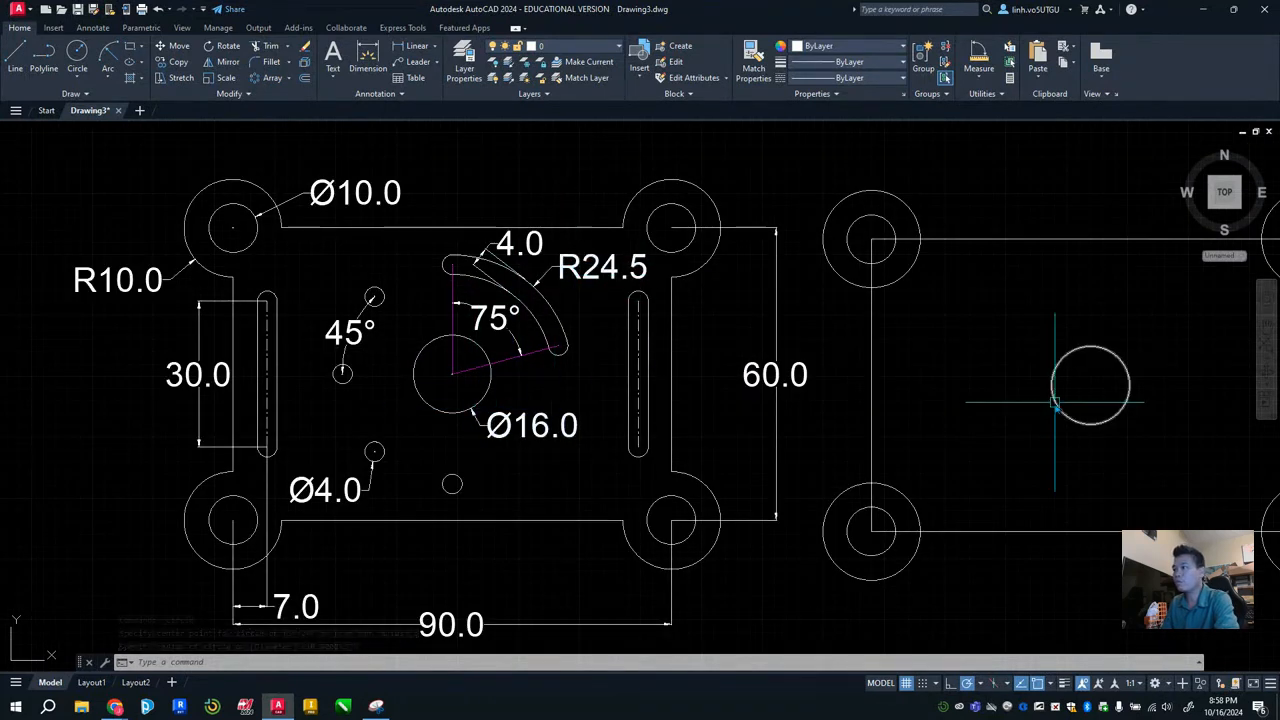
{"action": "key", "text": "Return"}
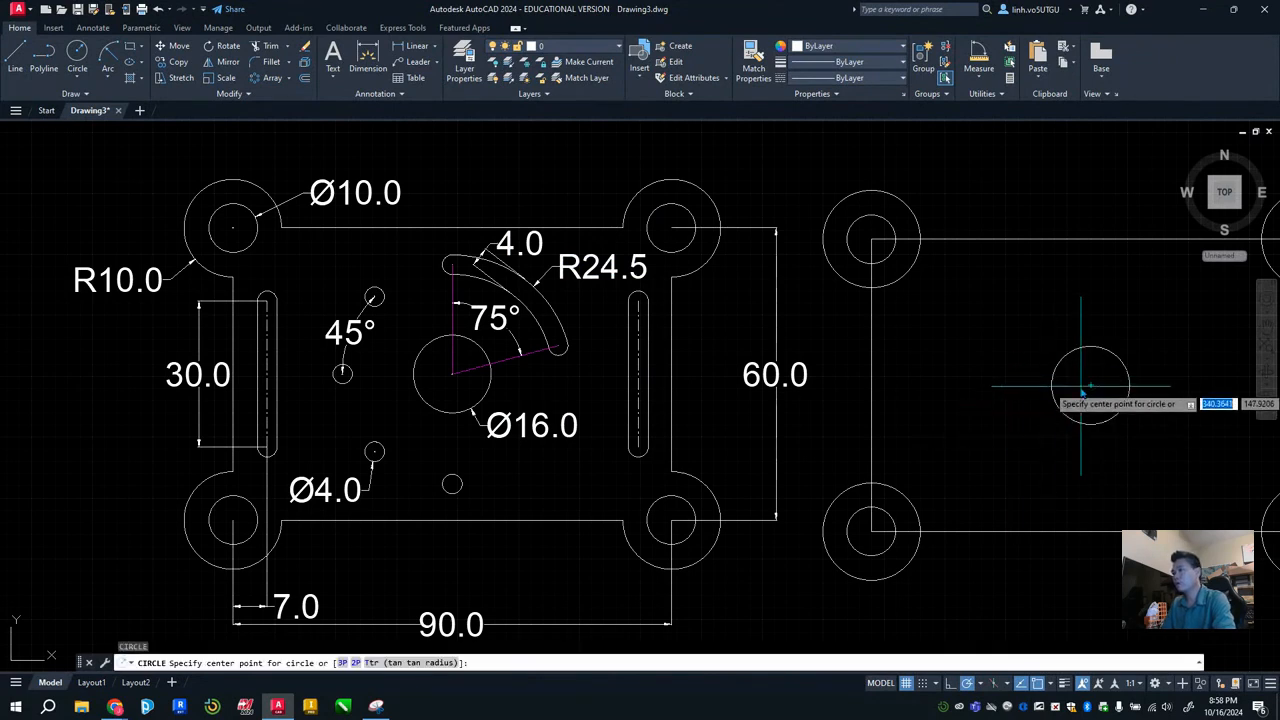
{"action": "left_click", "coordinate": [1090, 385]}
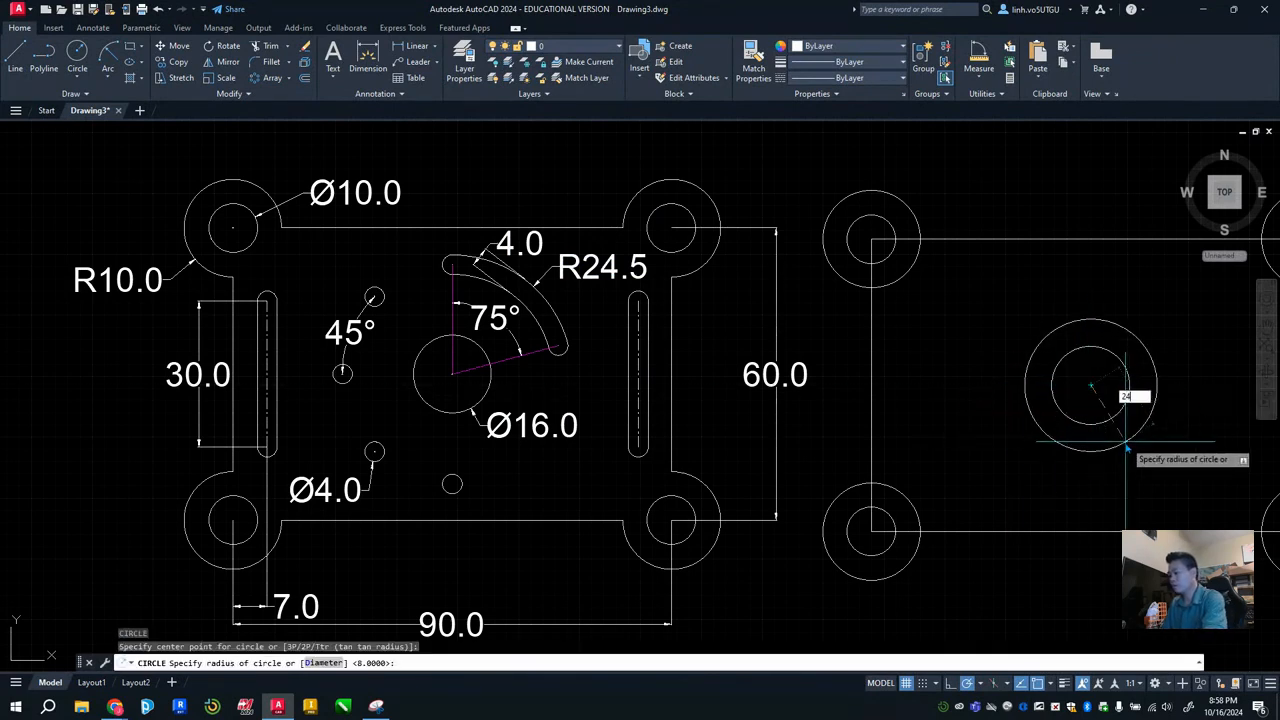
{"action": "key", "text": "Return"}
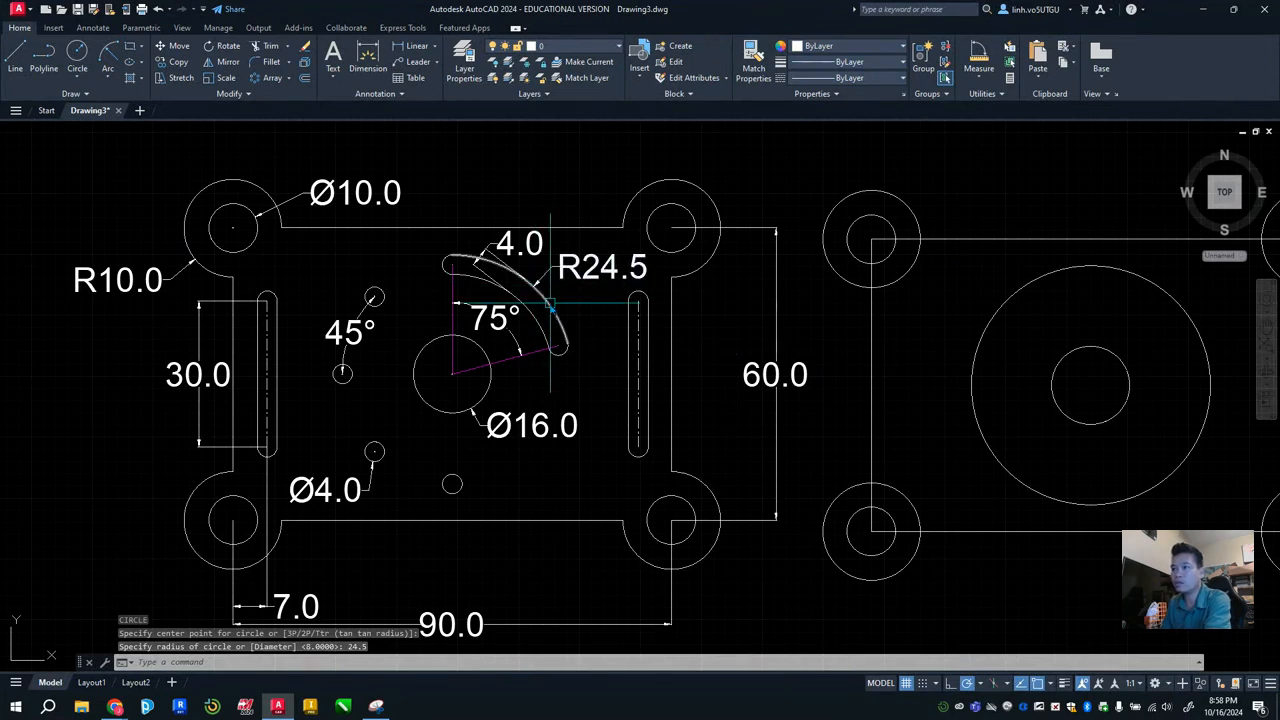
{"action": "left_click", "coordinate": [534, 287]}
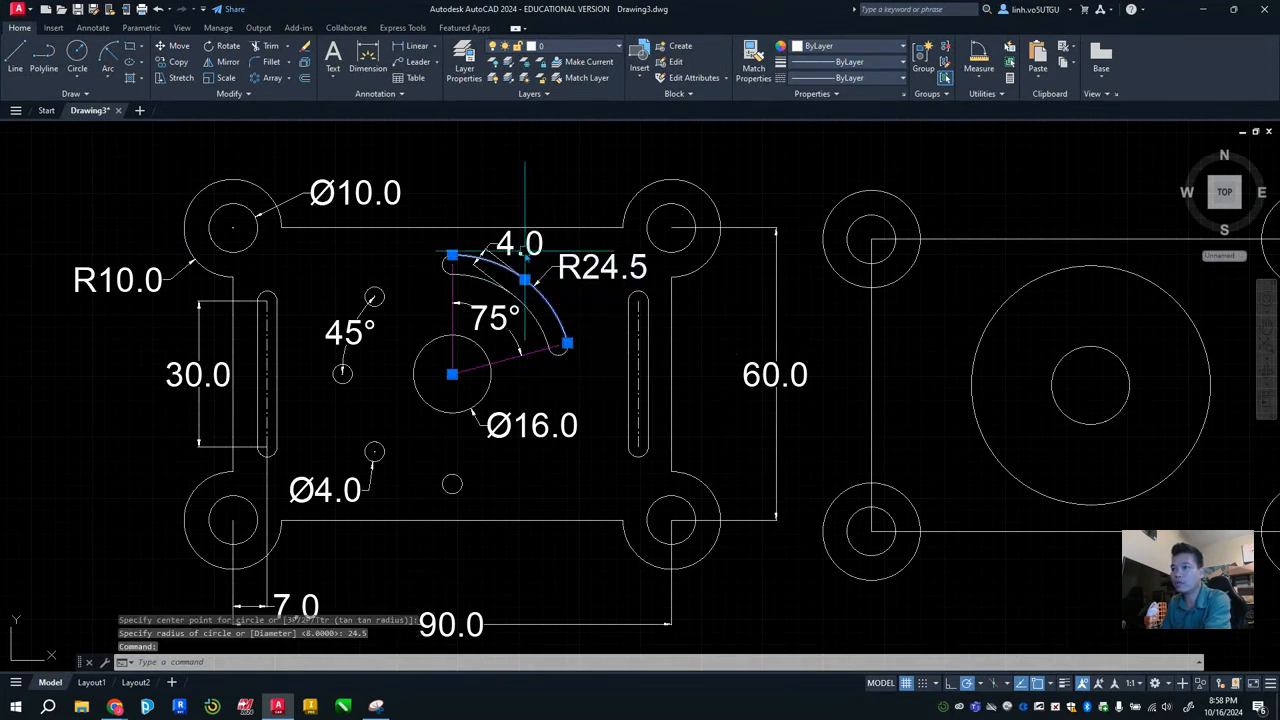
{"action": "key", "text": "Escape"}
{"action": "key", "text": "Escape"}
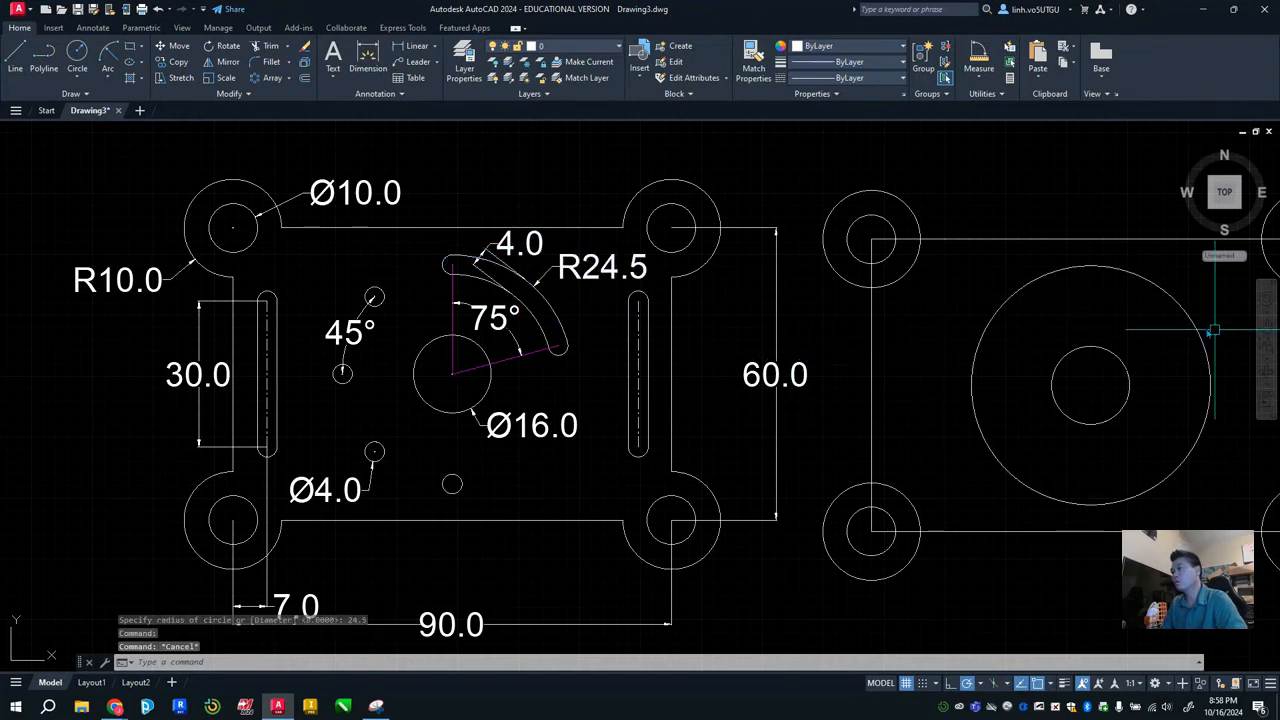
Offset the 24.5-radius circle inward by 4
{"action": "left_click", "coordinate": [305, 79]}
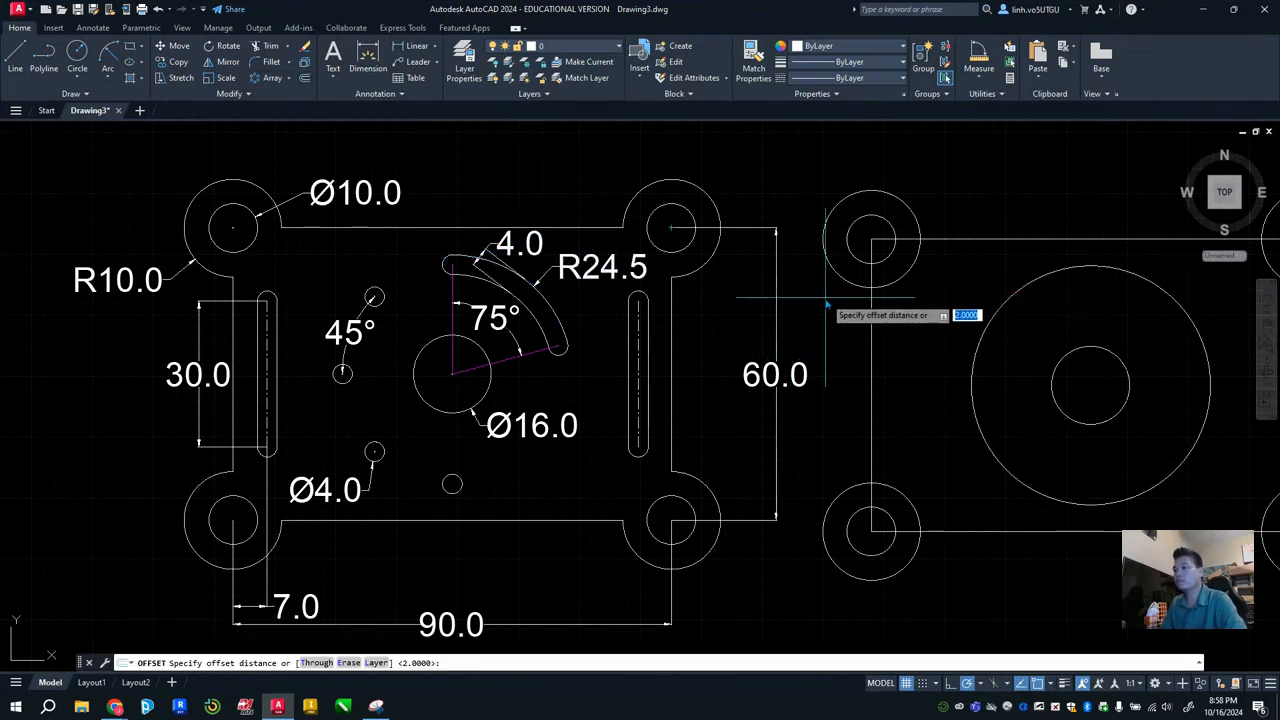
{"action": "type", "text": "4"}
{"action": "key", "text": "Return"}
{"action": "left_click", "coordinate": [1208, 357]}
{"action": "left_click", "coordinate": [1143, 332]}
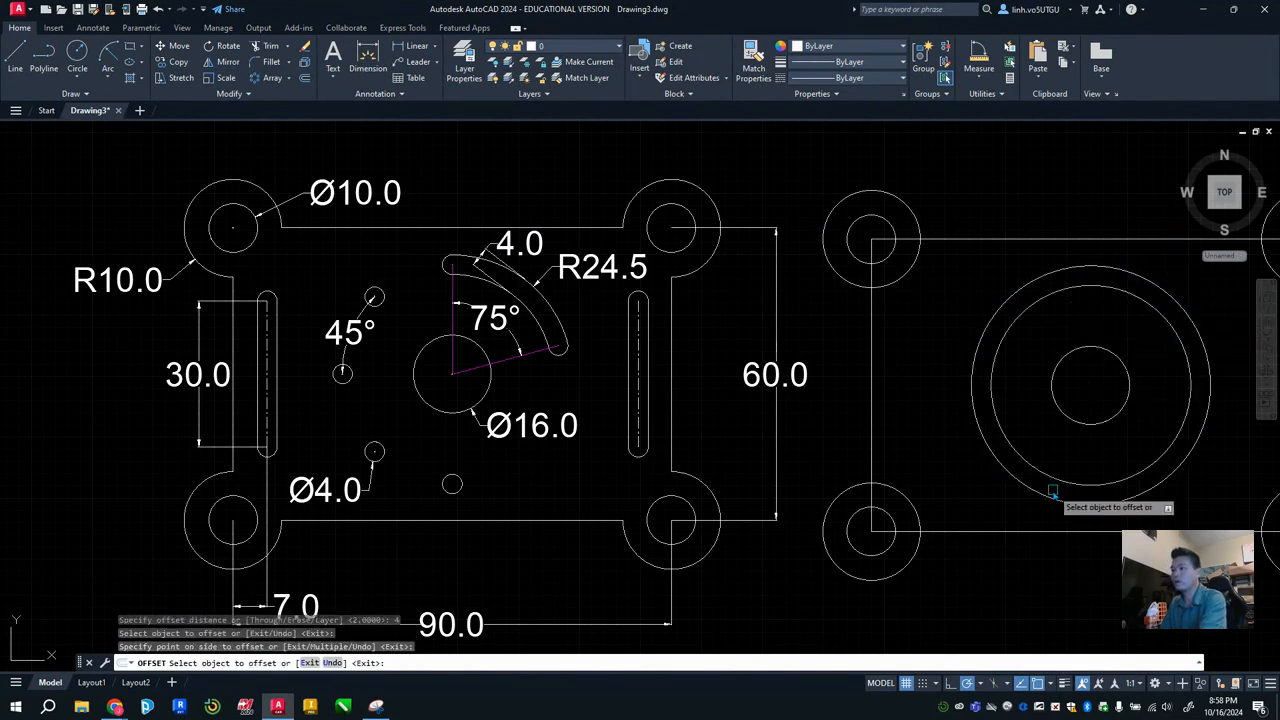
{"action": "left_click", "coordinate": [505, 315]}
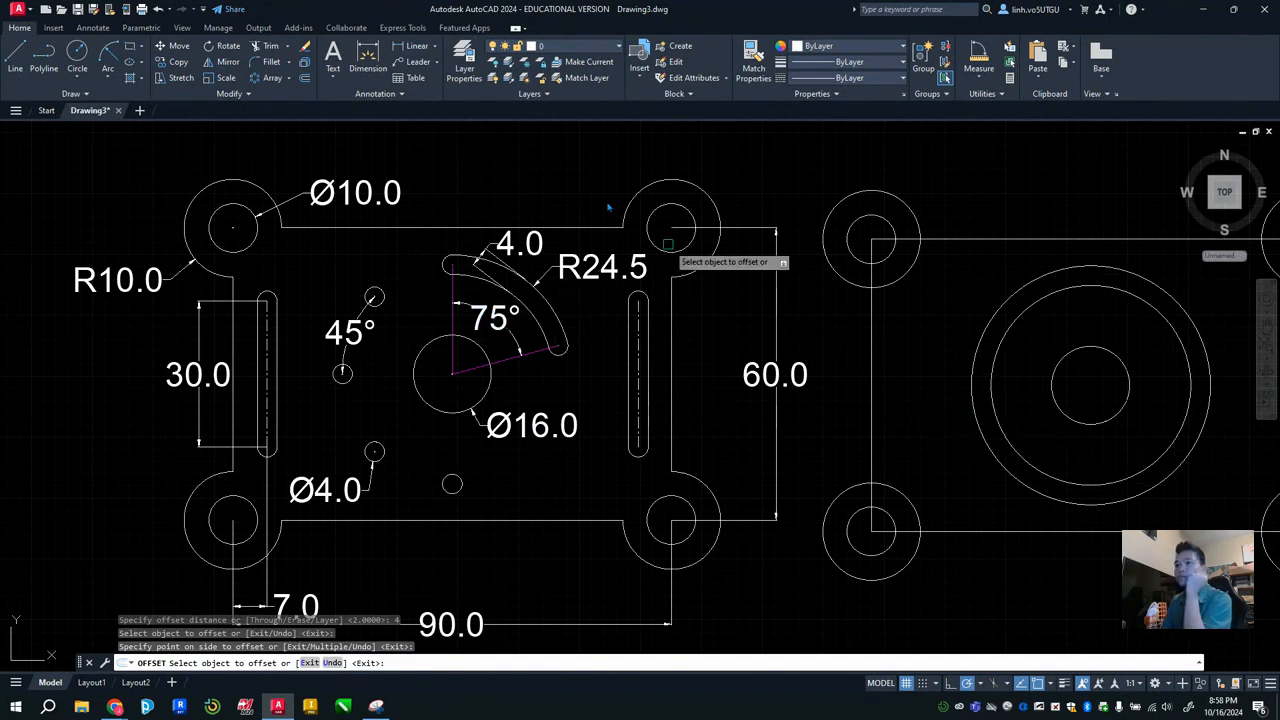
Make the Centerlines layer current and draw a vertical line from the central circle's centre up to the outermost circle's top
{"action": "left_click", "coordinate": [586, 48]}
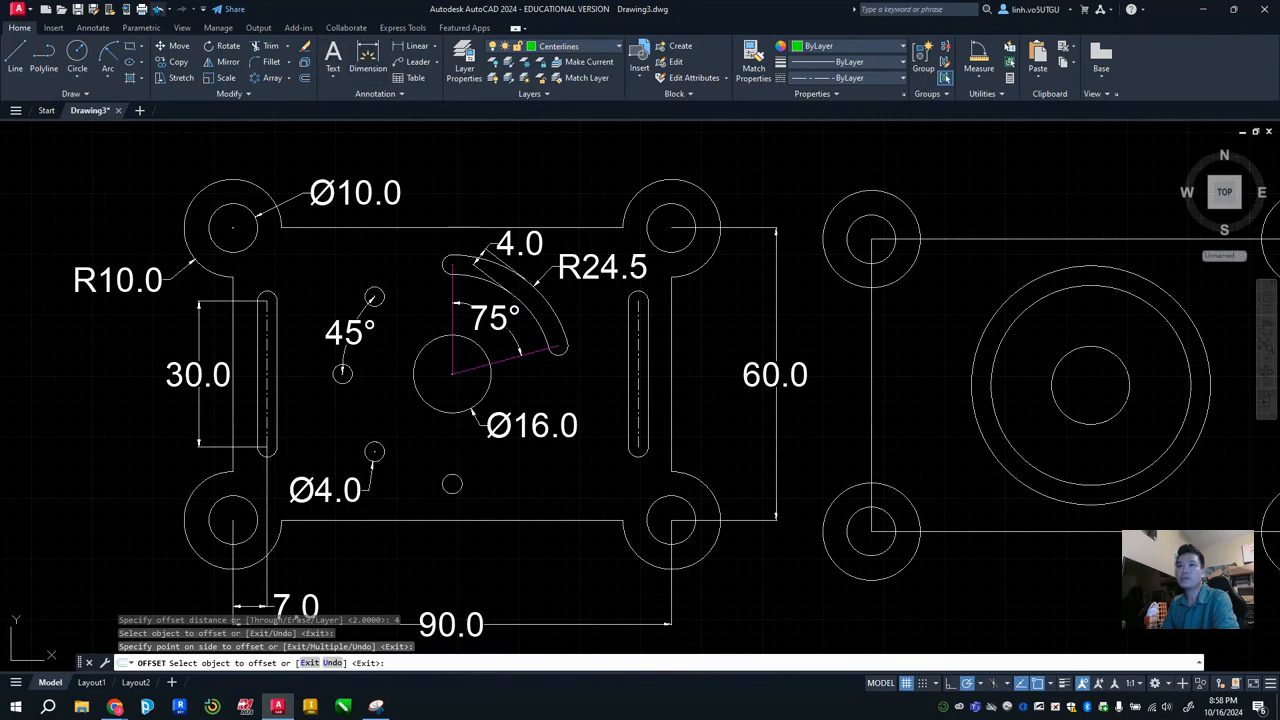
{"action": "left_click", "coordinate": [15, 58]}
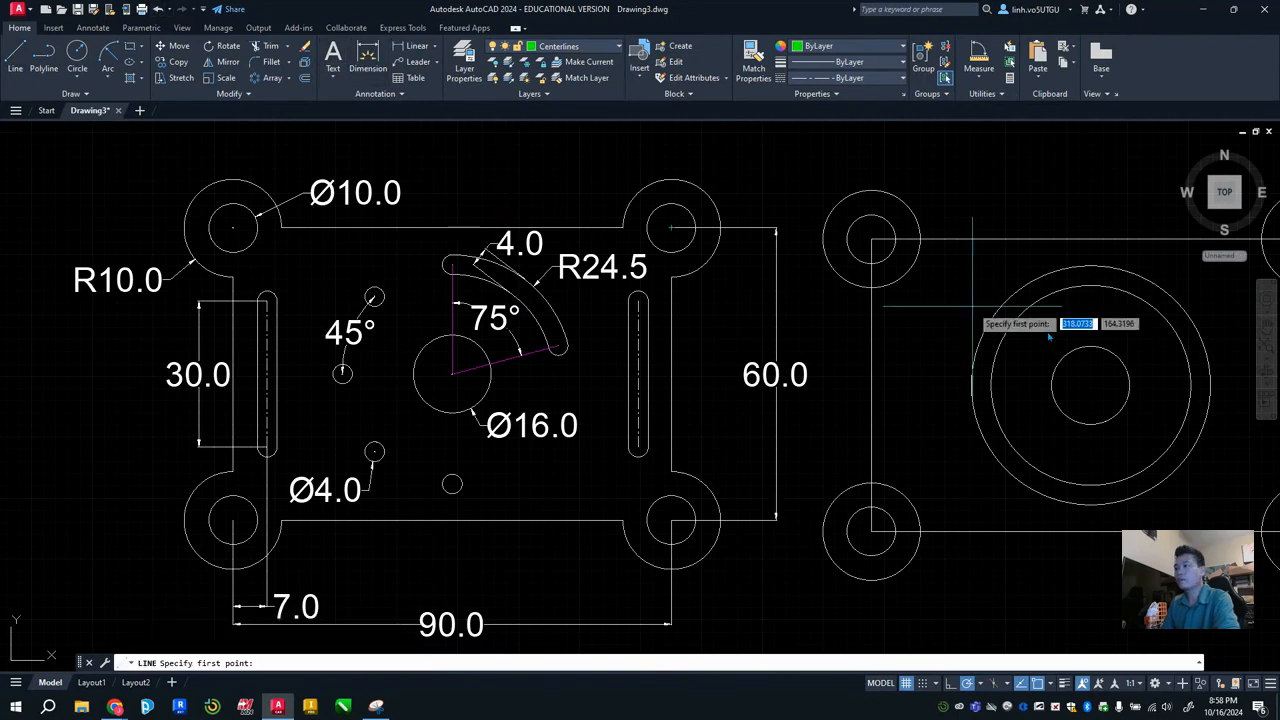
{"action": "left_click", "coordinate": [1091, 386]}
{"action": "left_click", "coordinate": [1091, 266]}
{"action": "key", "text": "Escape"}
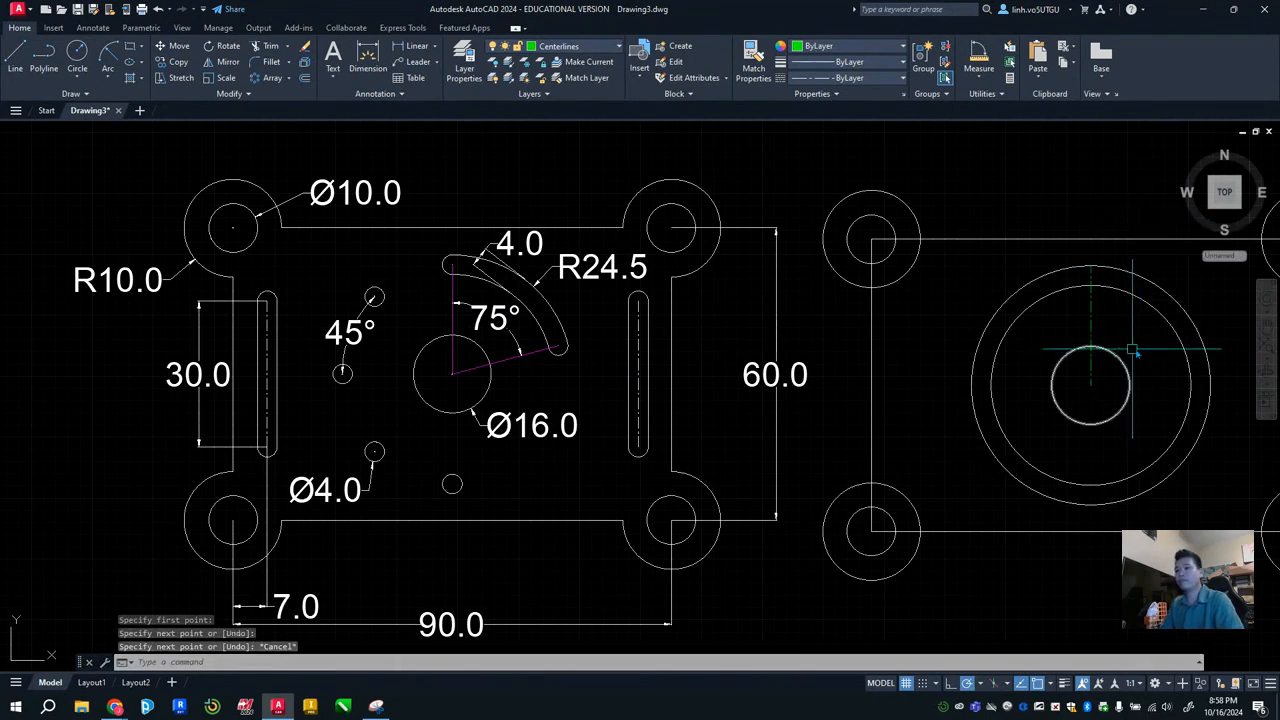
Draw a centreline from the central circle's centre at 15° above horizontal, extending rightward past the outermost circle
{"action": "key", "text": "space"}
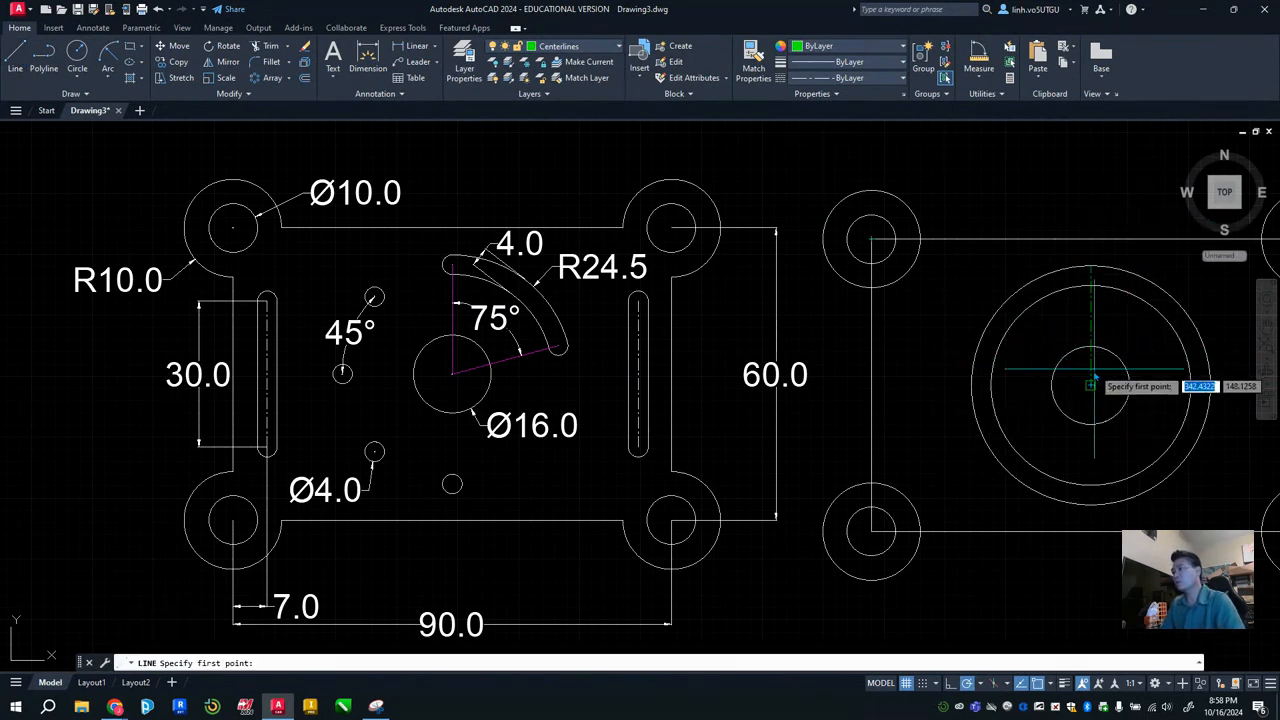
{"action": "left_click", "coordinate": [1090, 388]}
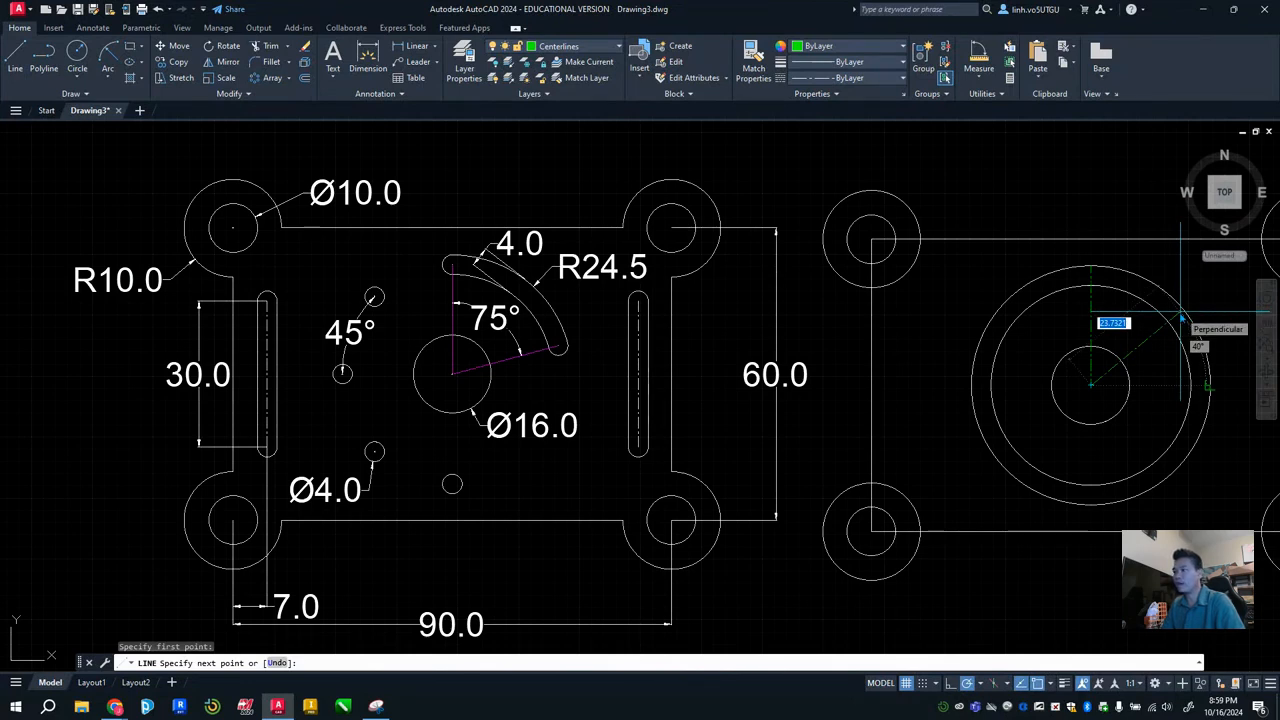
{"action": "key", "text": "Tab"}
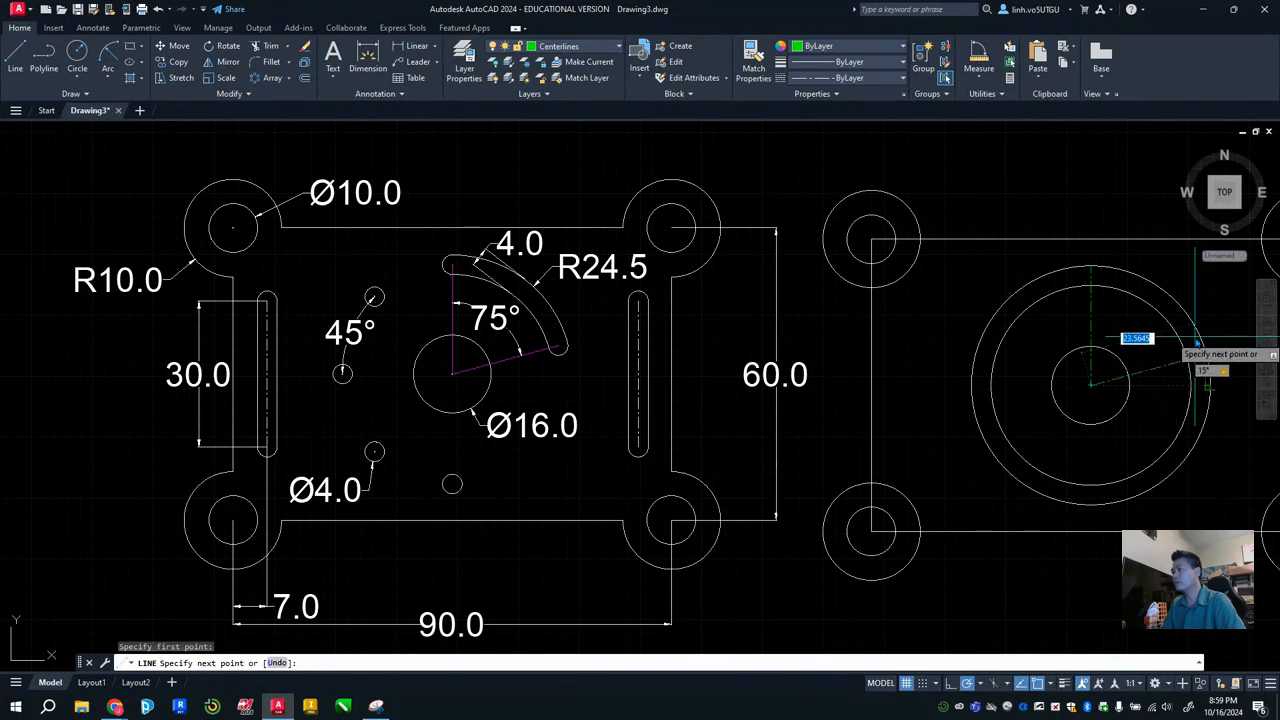
{"action": "left_click", "coordinate": [1238, 345]}
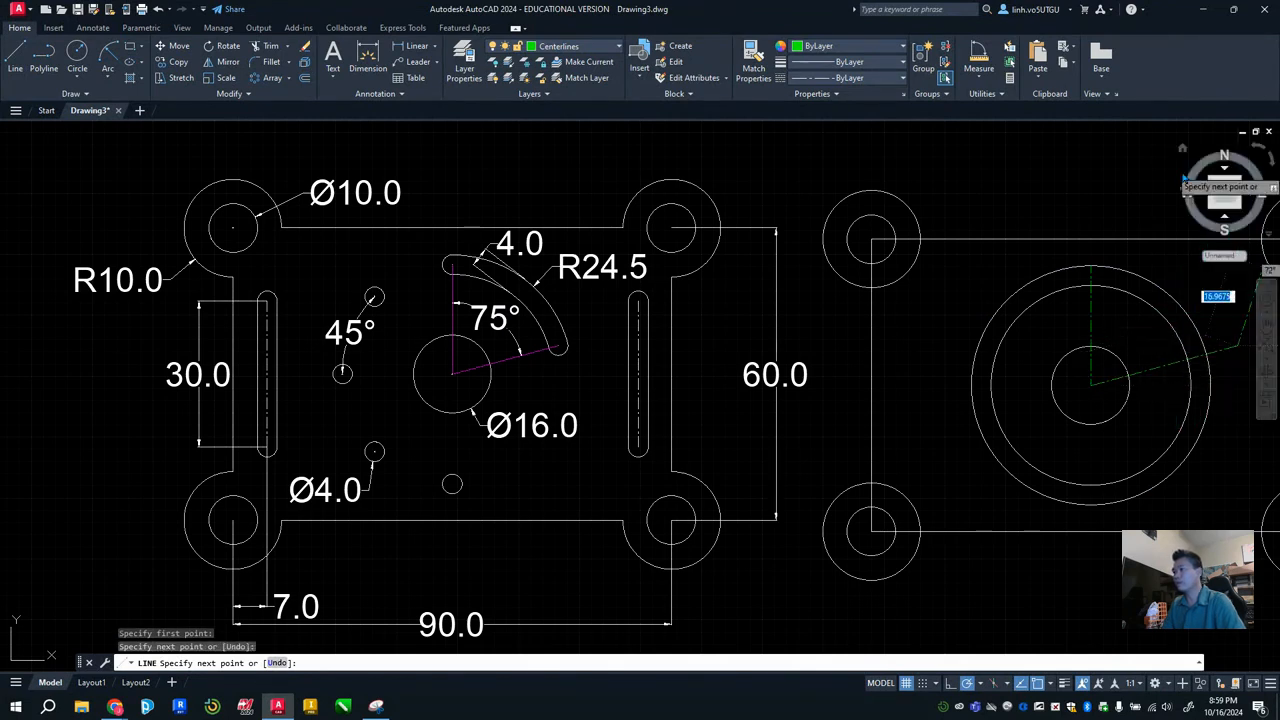
{"action": "key", "text": "Escape"}
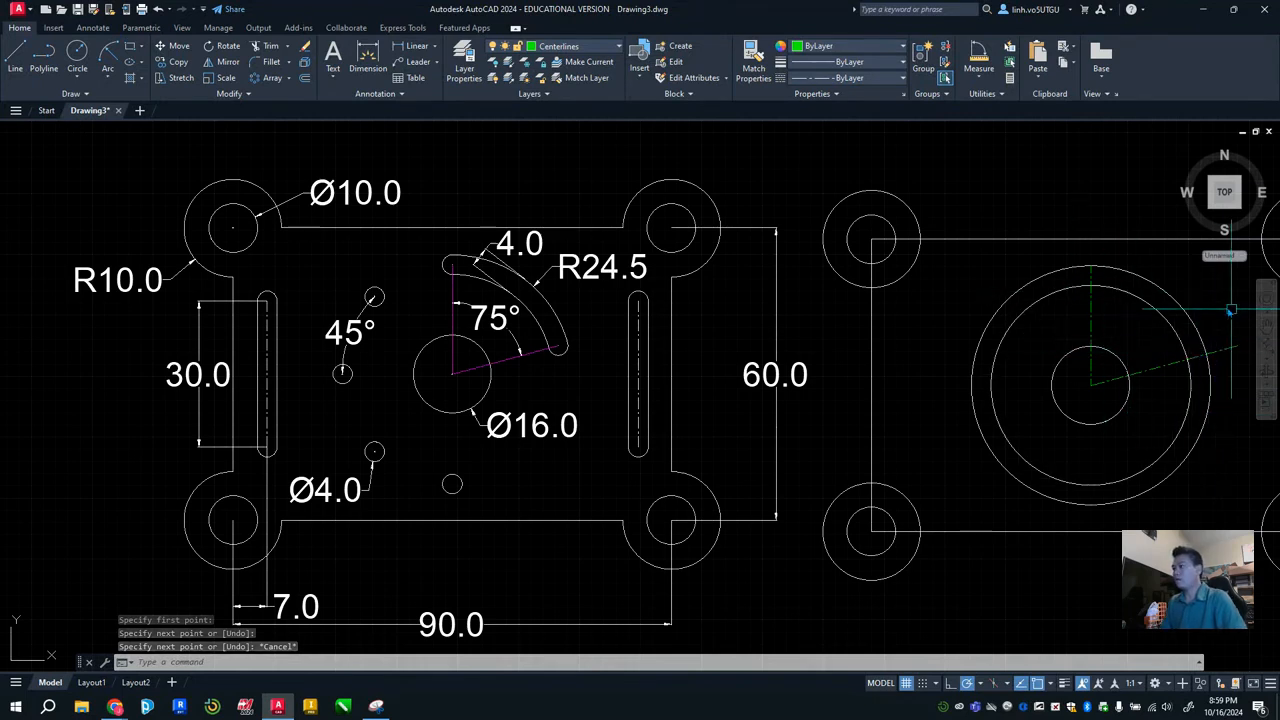
Trim the centreline overshoot and both large concentric circles, keeping only the arcs between the vertical and 15° centrelines
{"action": "left_click", "coordinate": [272, 47]}
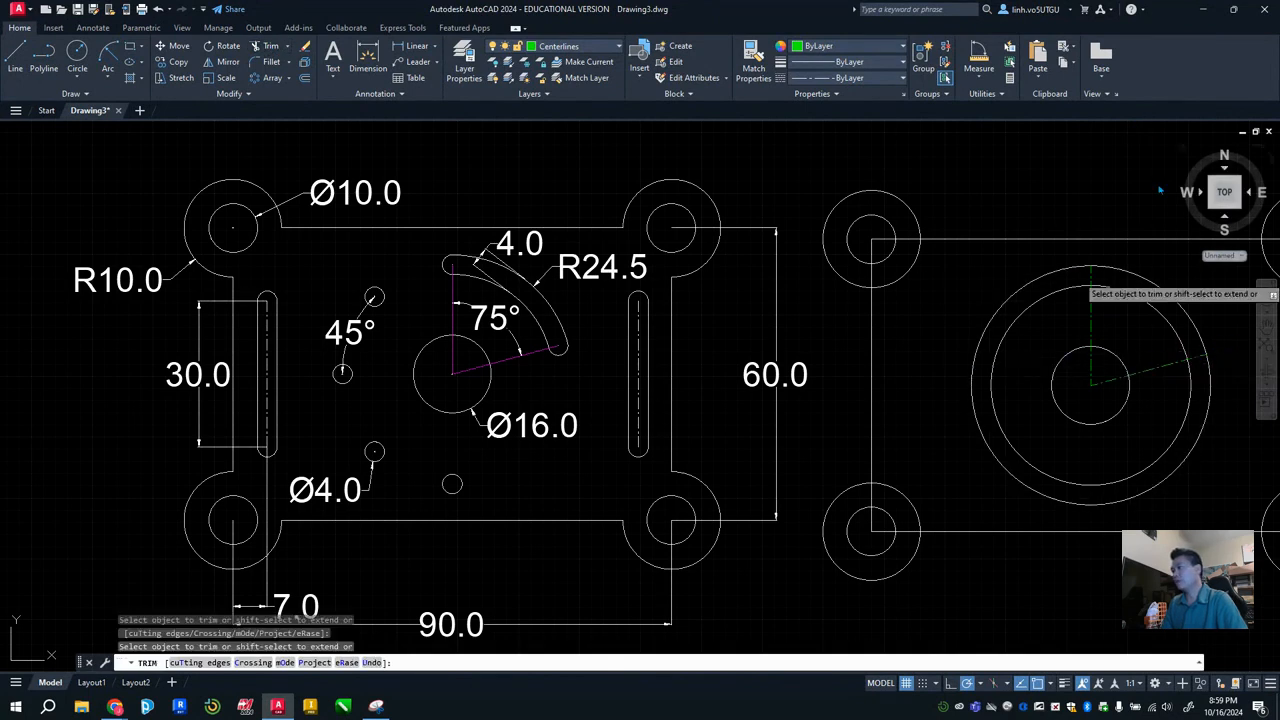
{"action": "key", "text": "Escape"}
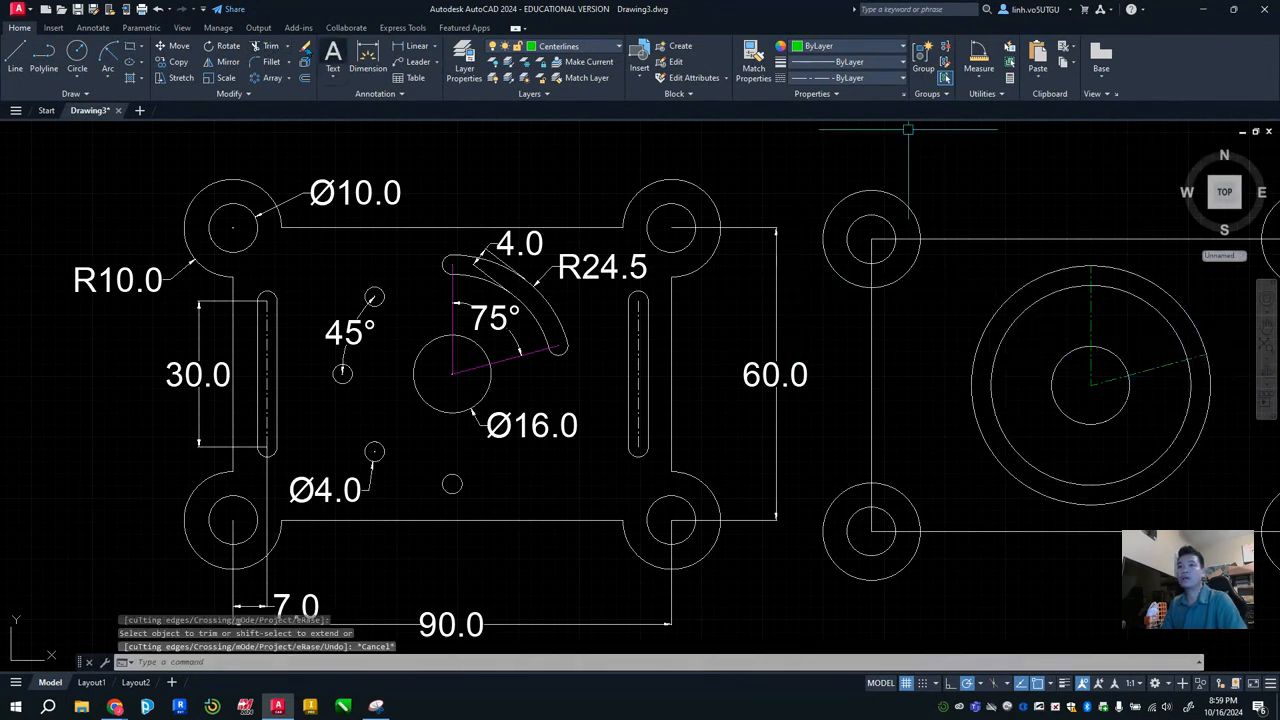
{"action": "key", "text": "space"}
{"action": "left_click_drag", "start_coordinate": [1029, 450], "coordinate": [1012, 485]}
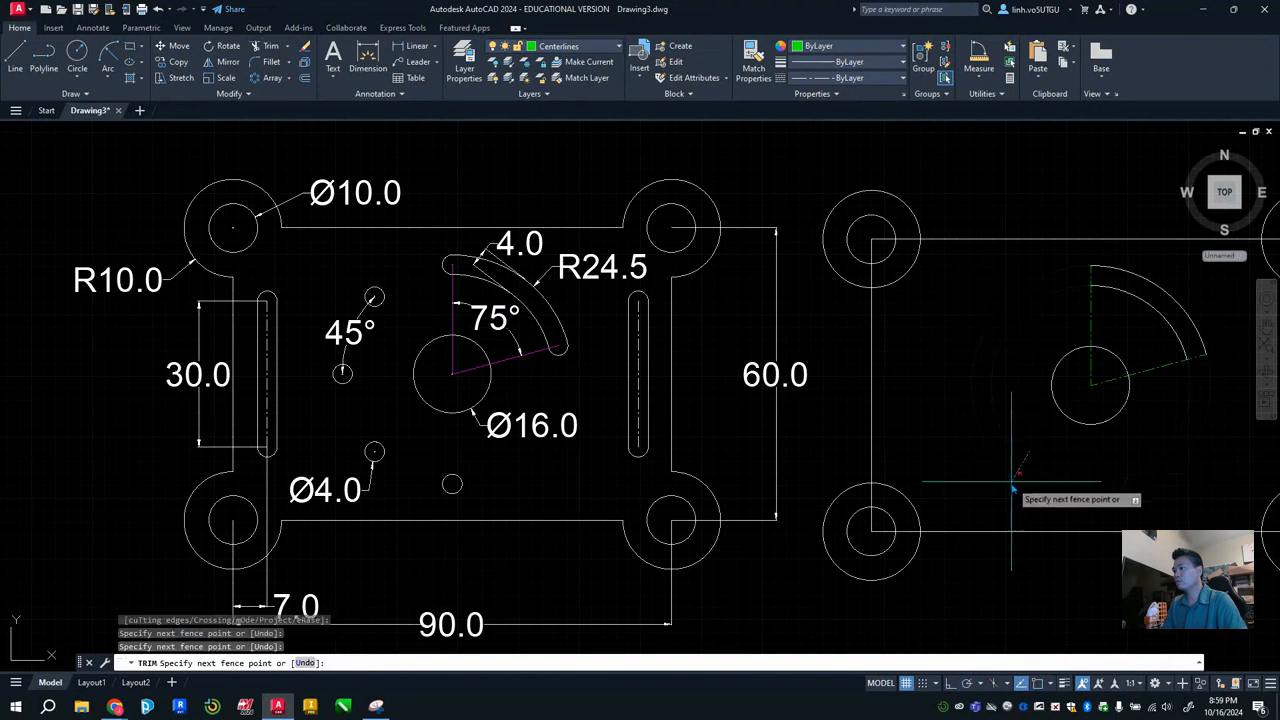
{"action": "mouse_move", "coordinate": [1156, 399]}
{"action": "middle_mouse_down"}
{"action": "mouse_move", "coordinate": [995, 435]}
{"action": "mouse_move", "coordinate": [957, 423]}
{"action": "middle_mouse_up"}
{"action": "scroll", "coordinate": [960, 423], "scroll_direction": "up", "scroll_amount": 2}
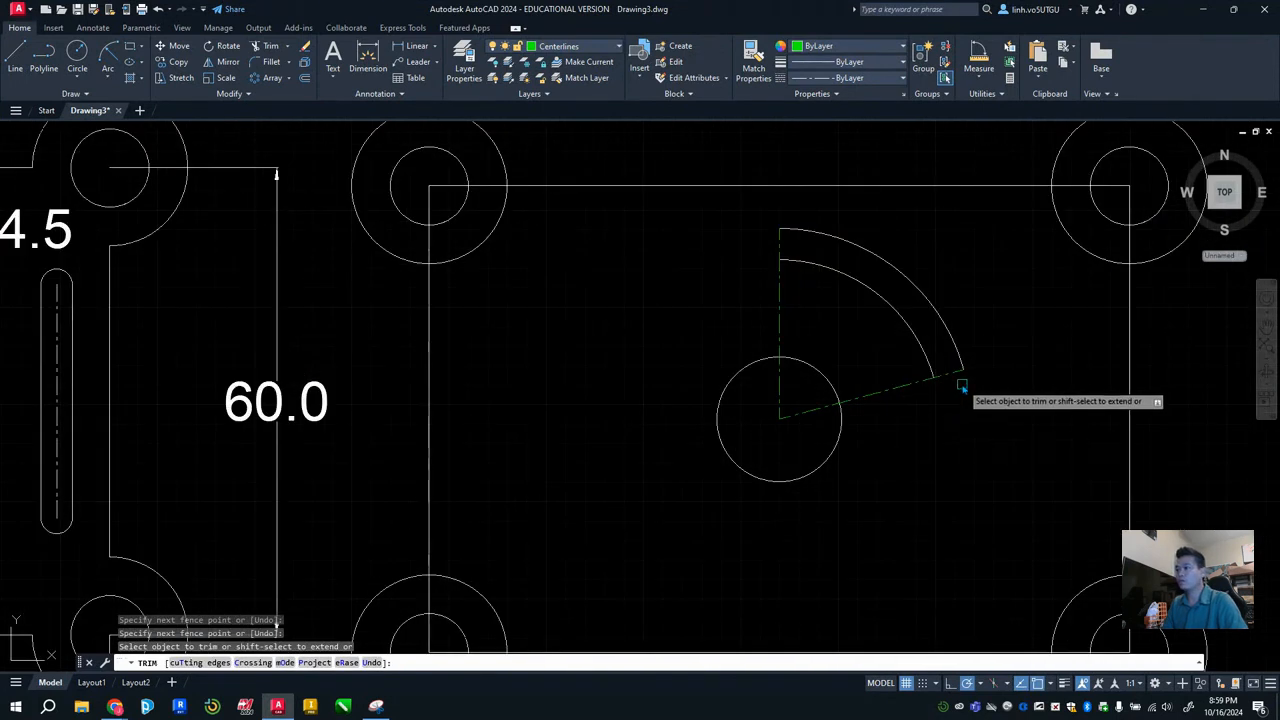
{"action": "left_click", "coordinate": [77, 55]}
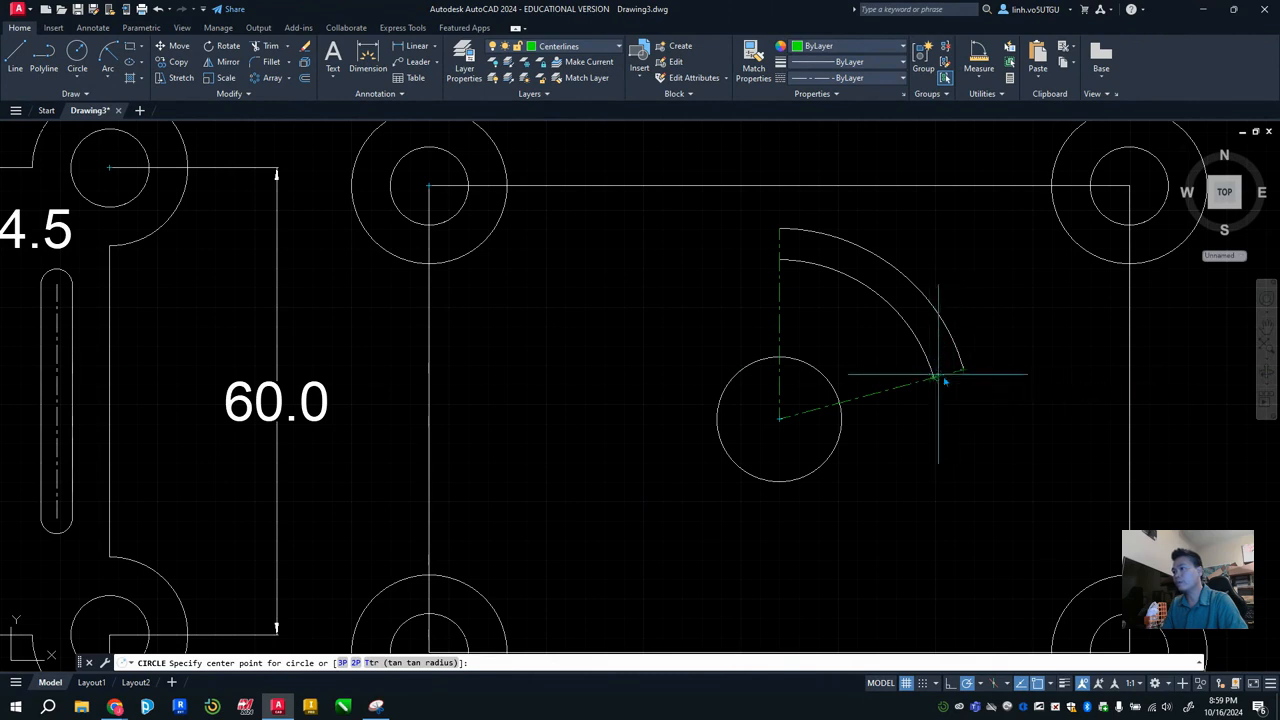
{"action": "key", "text": "Escape"}
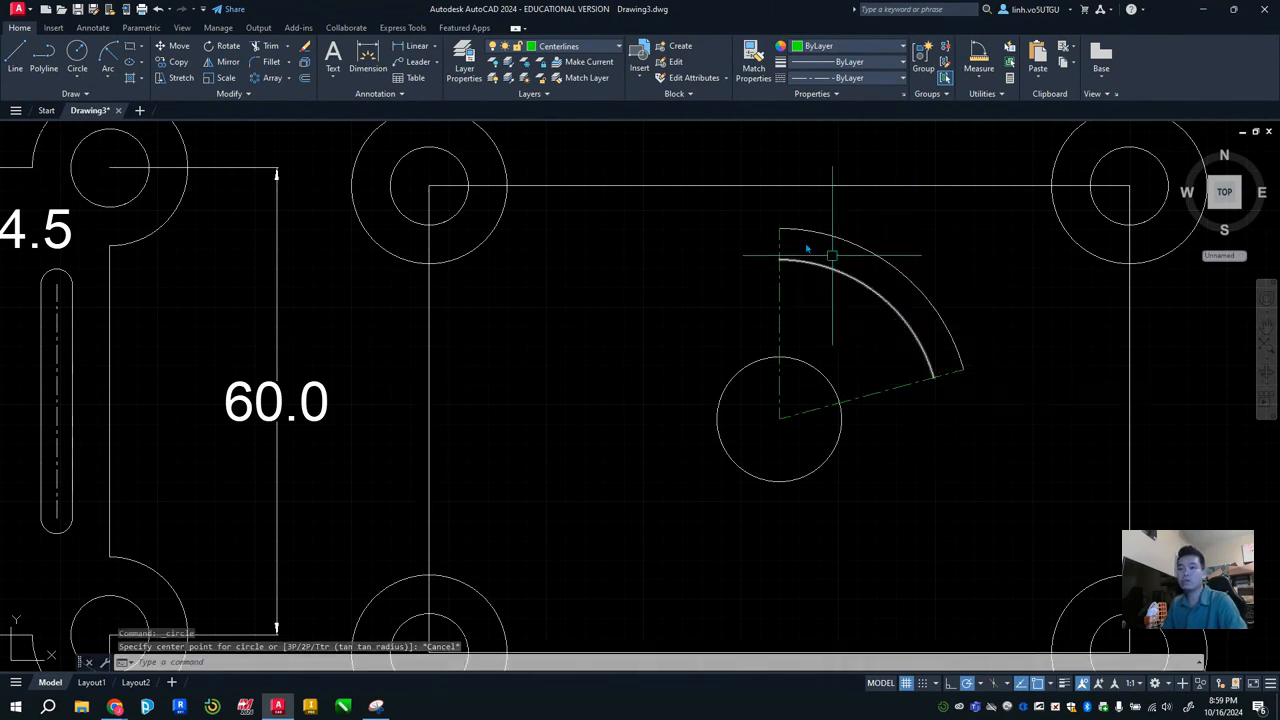
{"action": "key", "text": "Escape"}
Offset the slot's outer arc inward by 2 to create a middle arc
{"action": "type", "text": "o"}
{"action": "key", "text": "Return"}
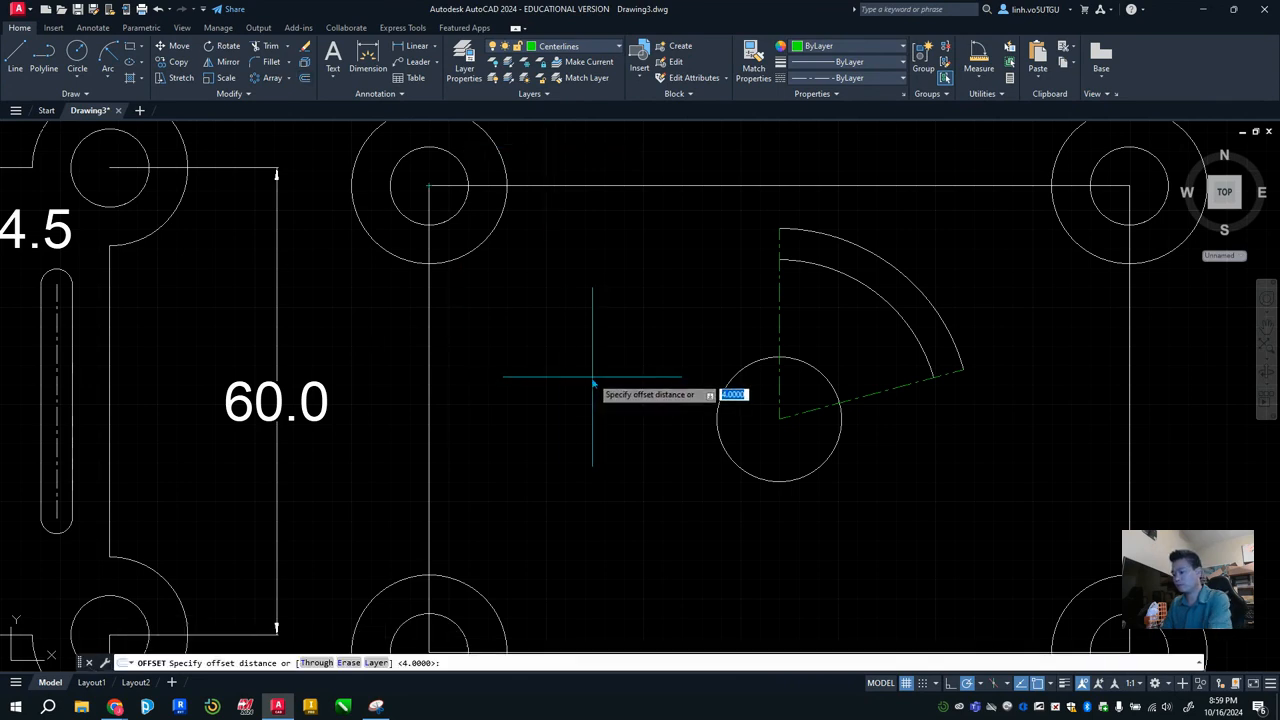
{"action": "type", "text": "2"}
{"action": "key", "text": "Return"}
{"action": "left_click", "coordinate": [856, 246]}
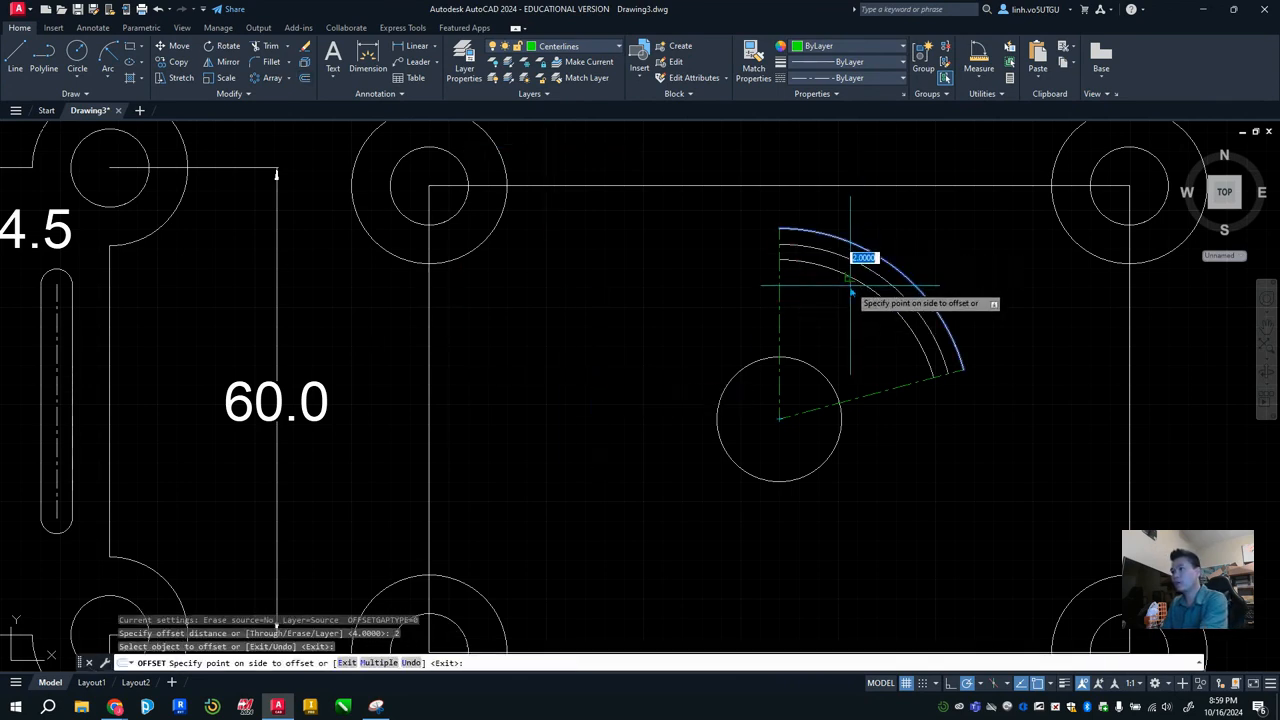
{"action": "left_click", "coordinate": [851, 291]}
{"action": "key", "text": "Escape"}
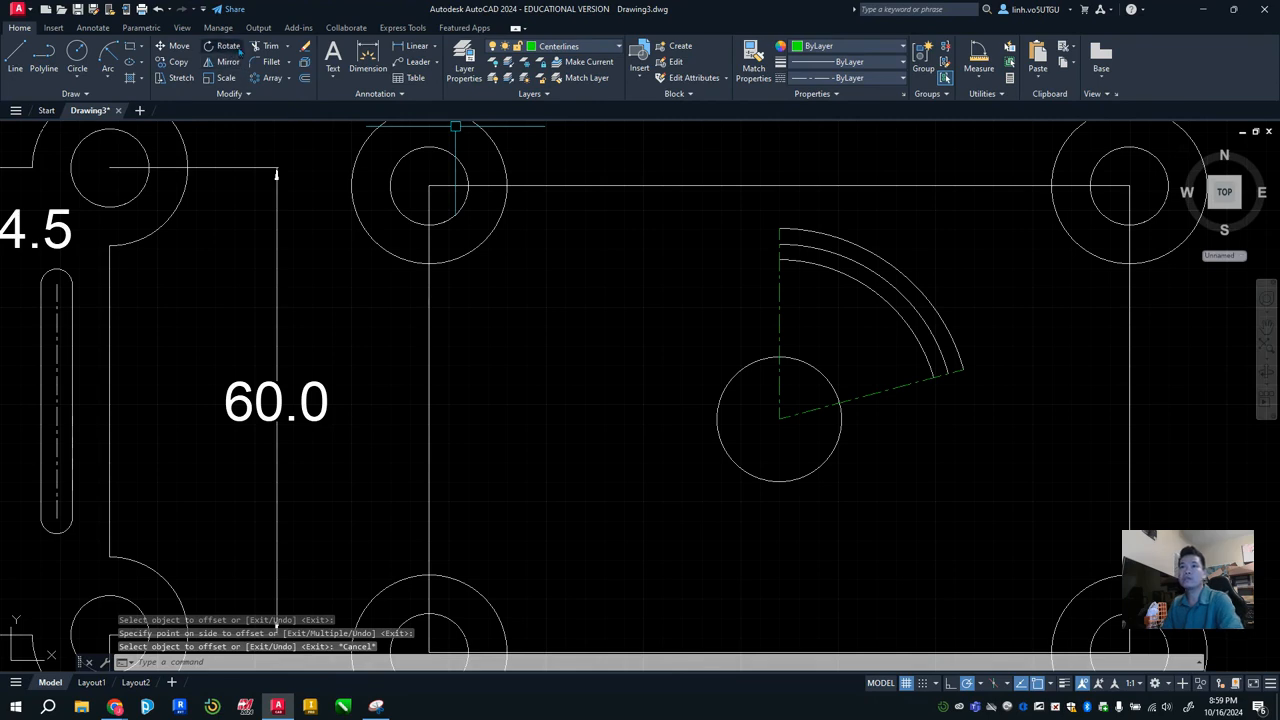
{"action": "type", "text": "c"}
{"action": "key", "text": "Return"}
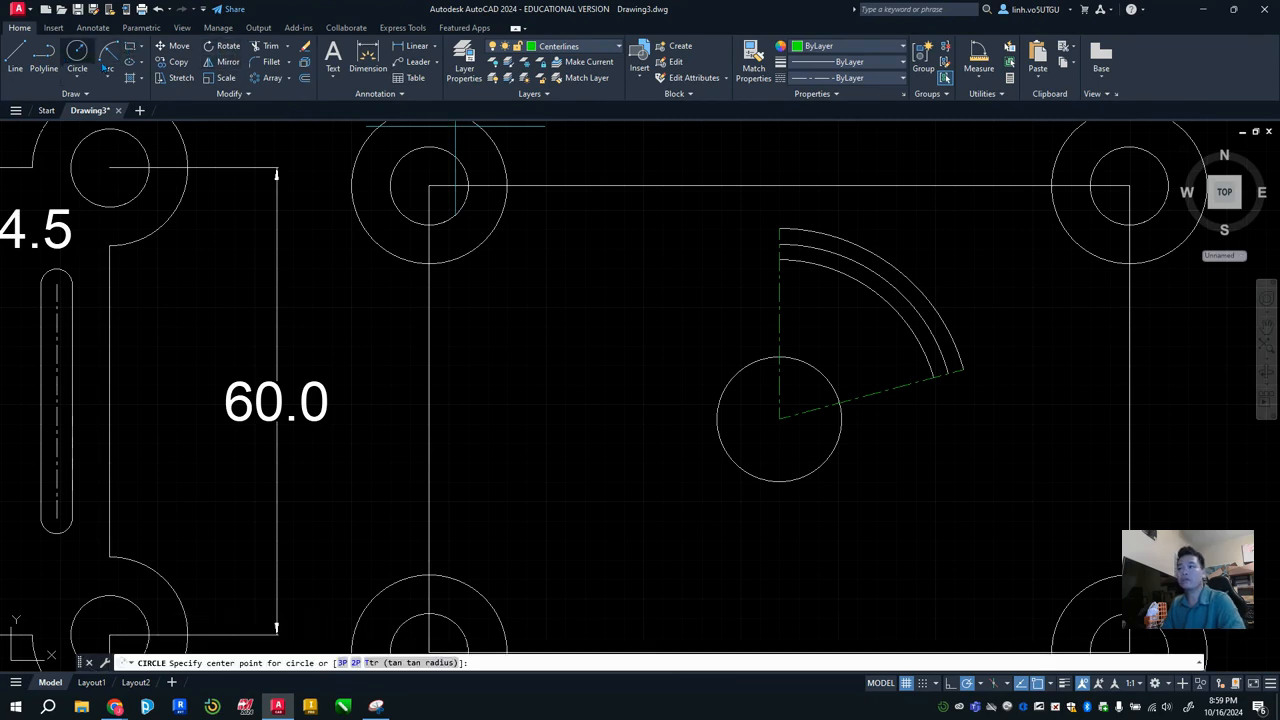
{"action": "left_click", "coordinate": [946, 375]}
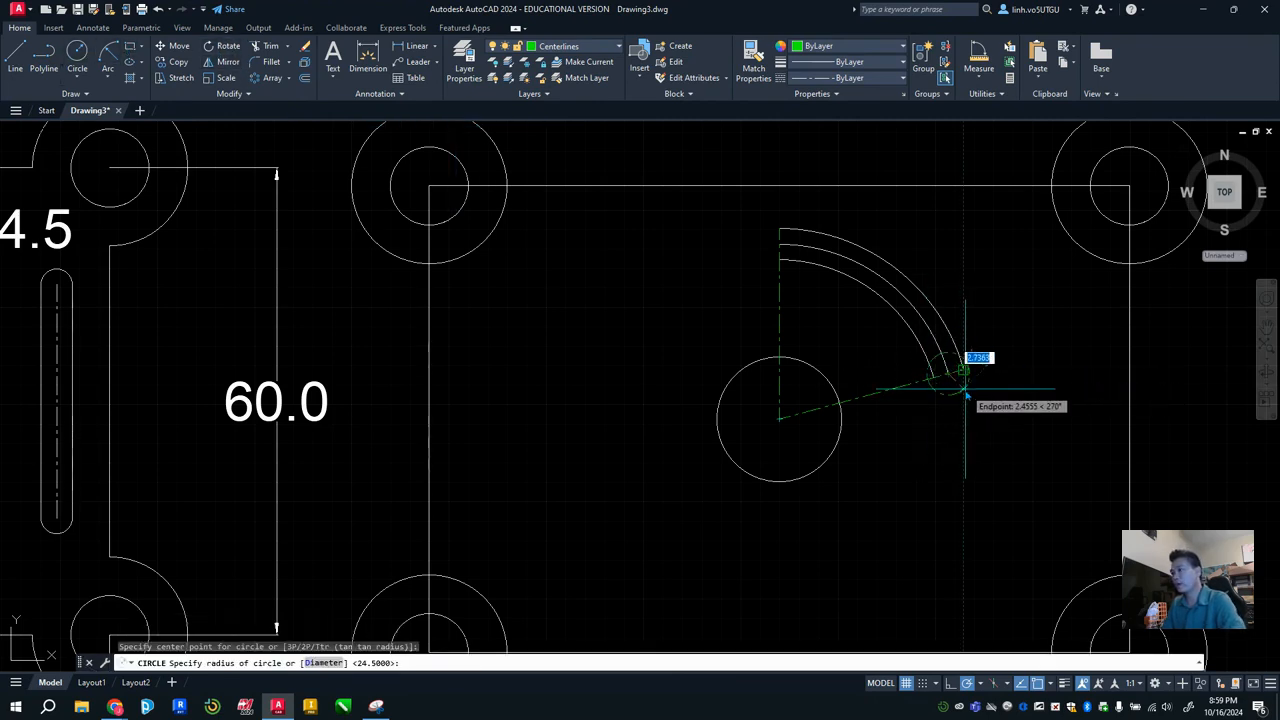
{"action": "key", "text": "Escape"}
Make layer 0 current and draw a circle centred on the middle arc's lower end, passing through the outer arc's endpoint
{"action": "left_click", "coordinate": [586, 47]}
{"action": "left_click", "coordinate": [550, 60]}
{"action": "type", "text": "c"}
{"action": "key", "text": "Return"}
{"action": "left_click", "coordinate": [947, 375]}
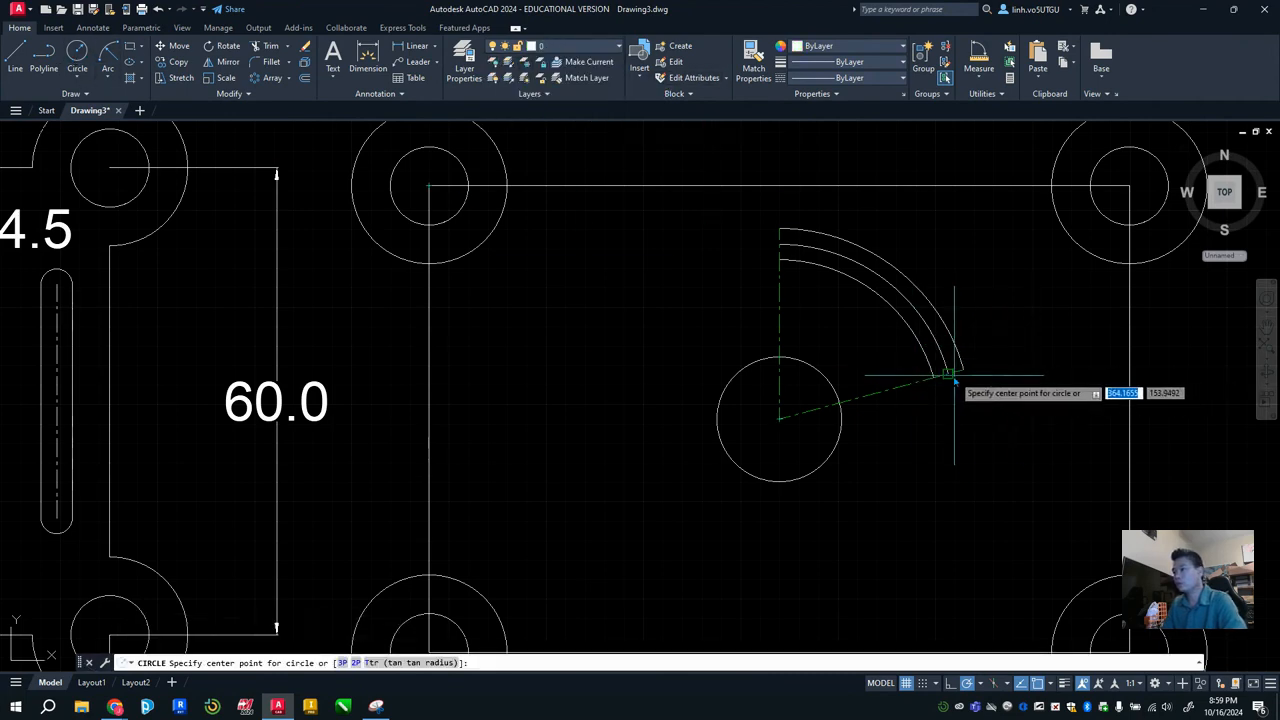
{"action": "left_click", "coordinate": [965, 370]}
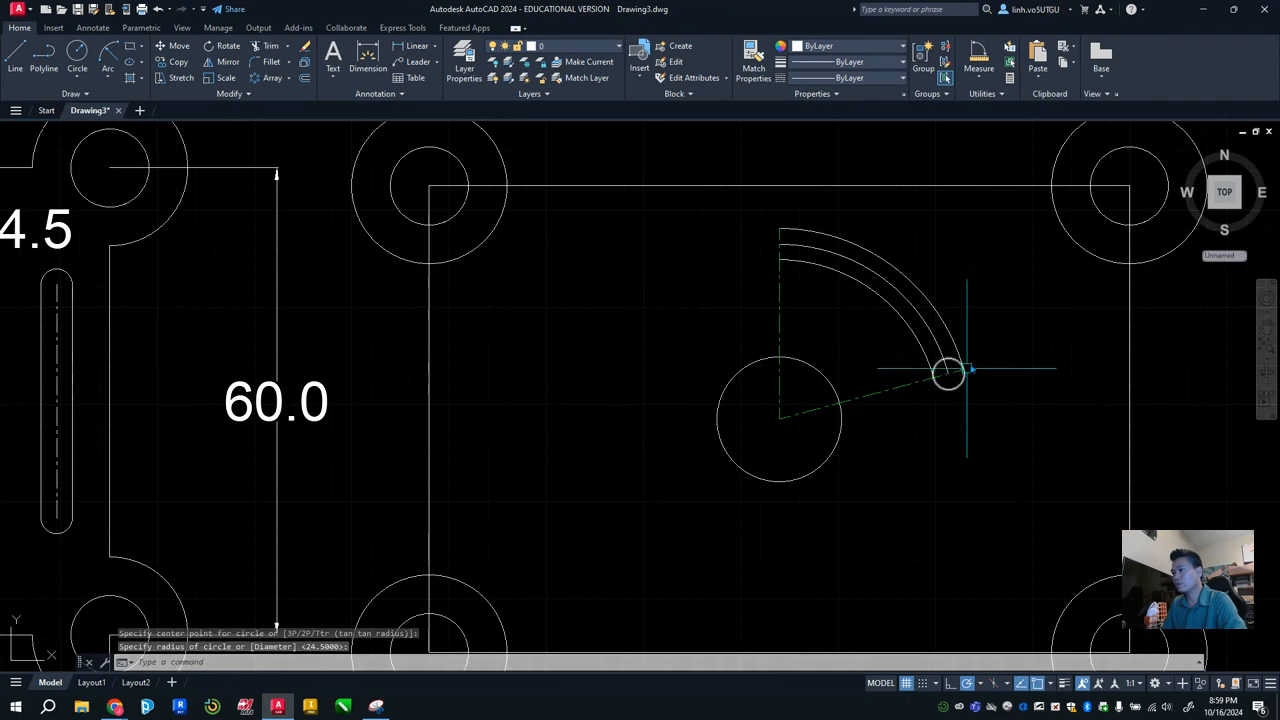
Draw a circle with radius 2 centred on the middle arc's upper end
{"action": "key", "text": "Return"}
{"action": "key", "text": "Return"}
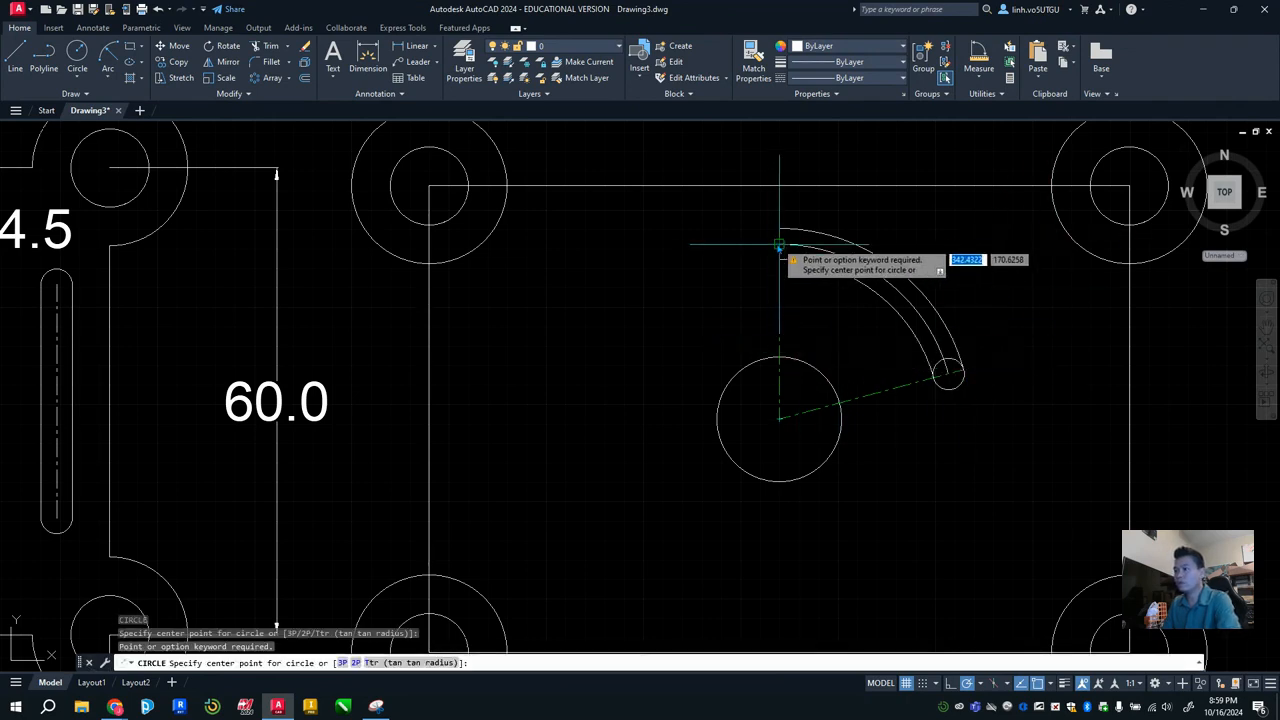
{"action": "left_click", "coordinate": [779, 244]}
{"action": "type", "text": "2"}
{"action": "key", "text": "Return"}
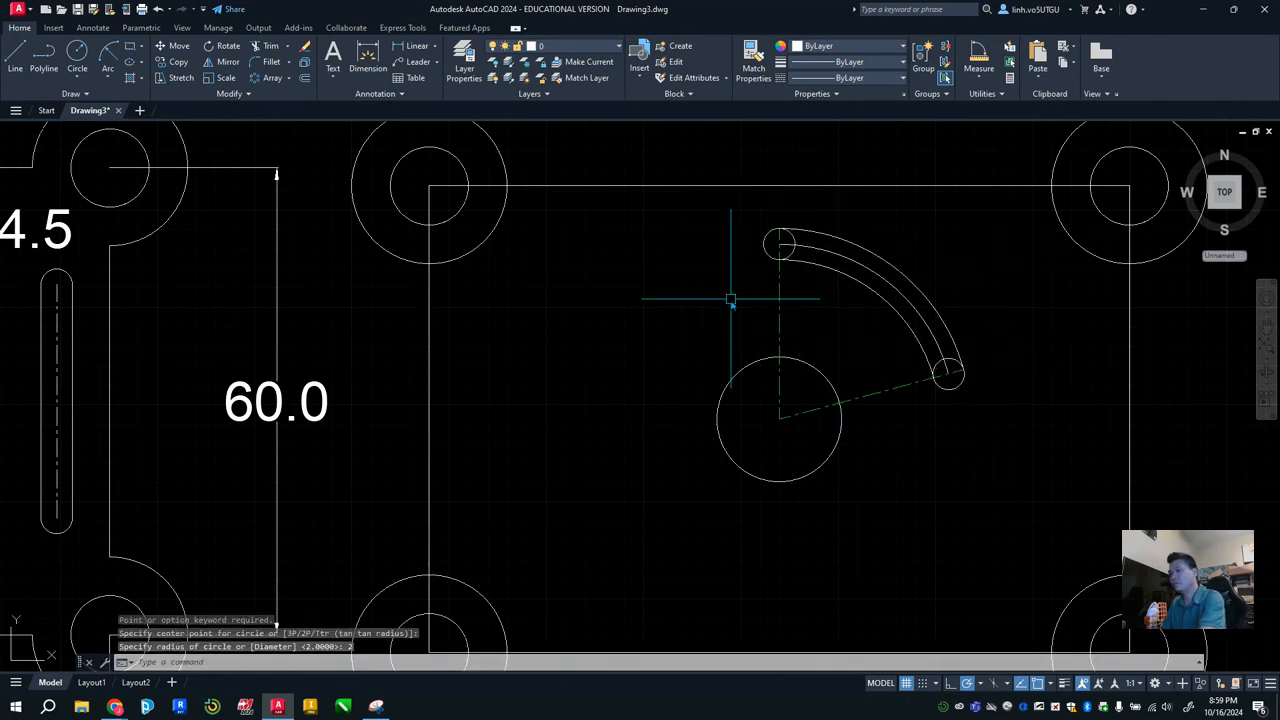
{"action": "key", "text": "Escape"}
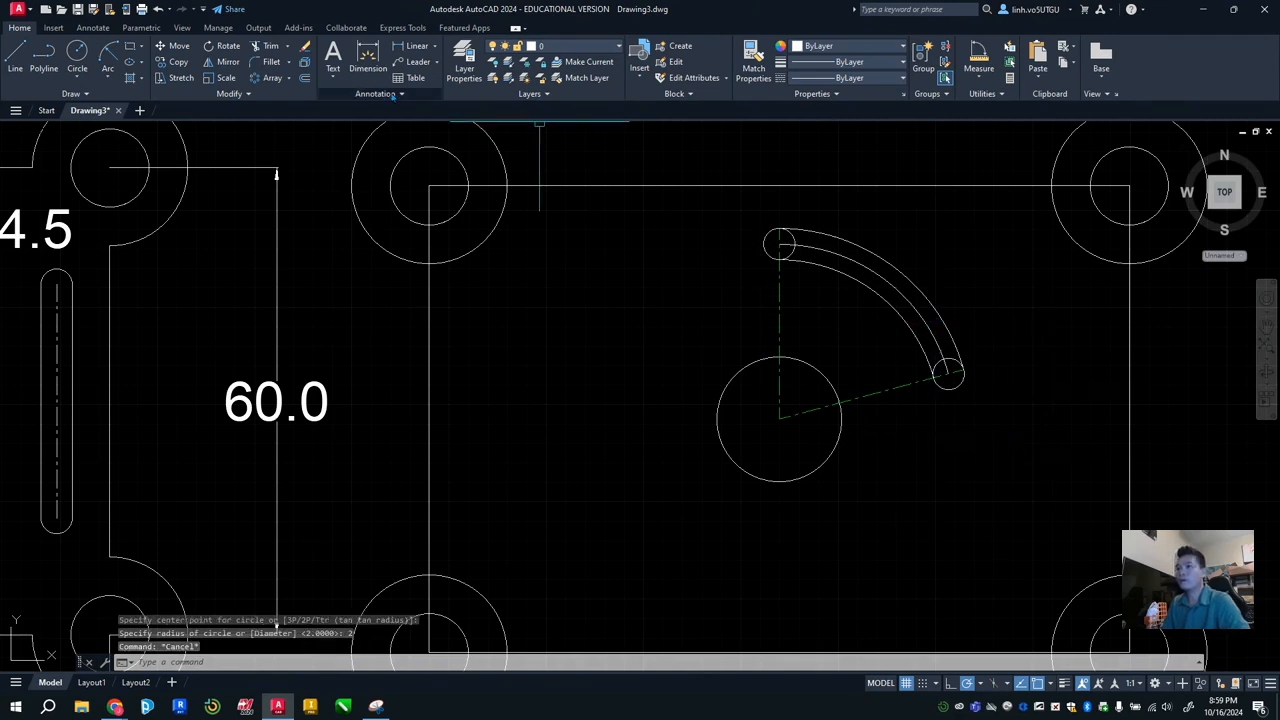
Trim the inner halves of both end circles and remove the middle arc, leaving a closed rounded arc slot
{"action": "left_click", "coordinate": [268, 46]}
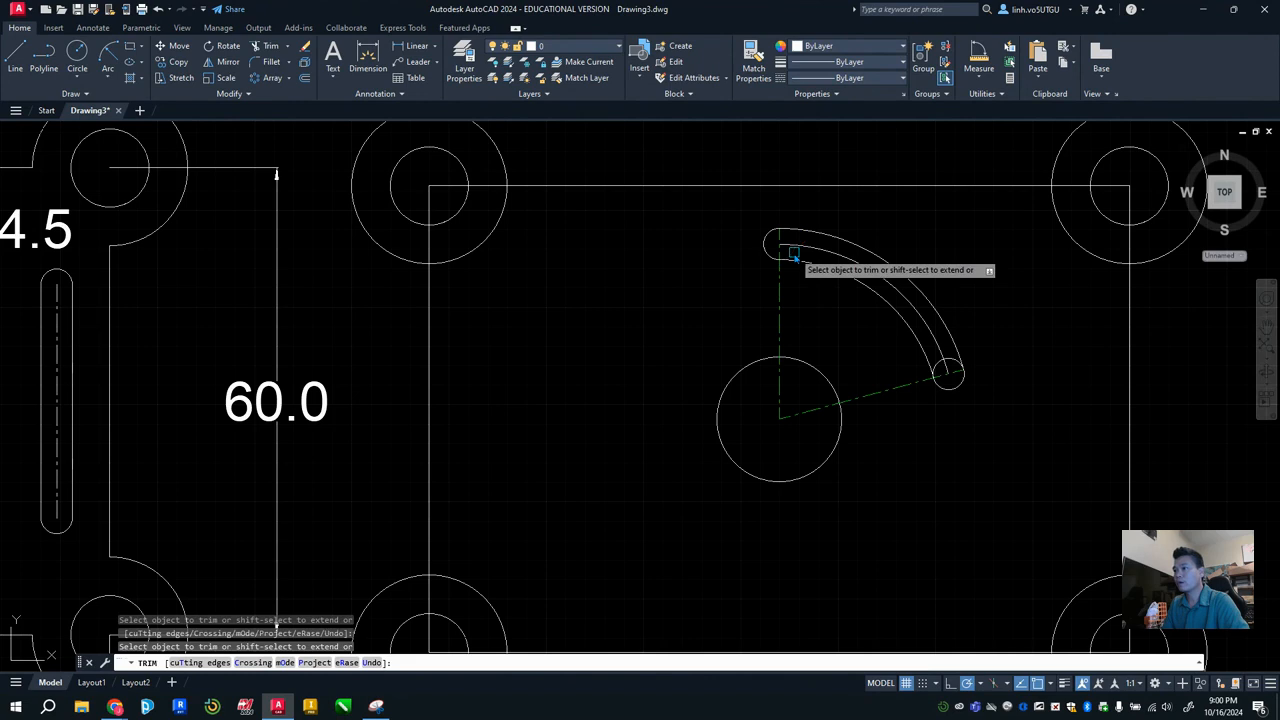
{"action": "left_click", "coordinate": [793, 252]}
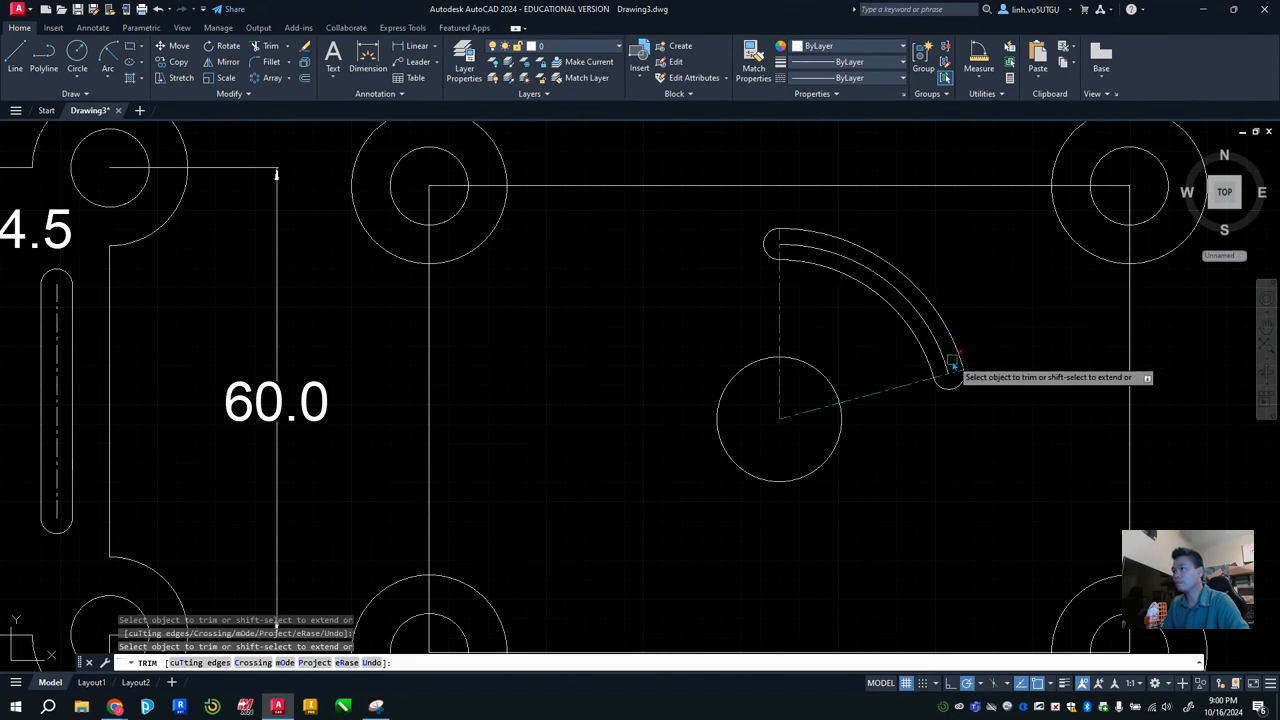
{"action": "scroll", "coordinate": [705, 414], "scroll_direction": "down", "scroll_amount": 2}
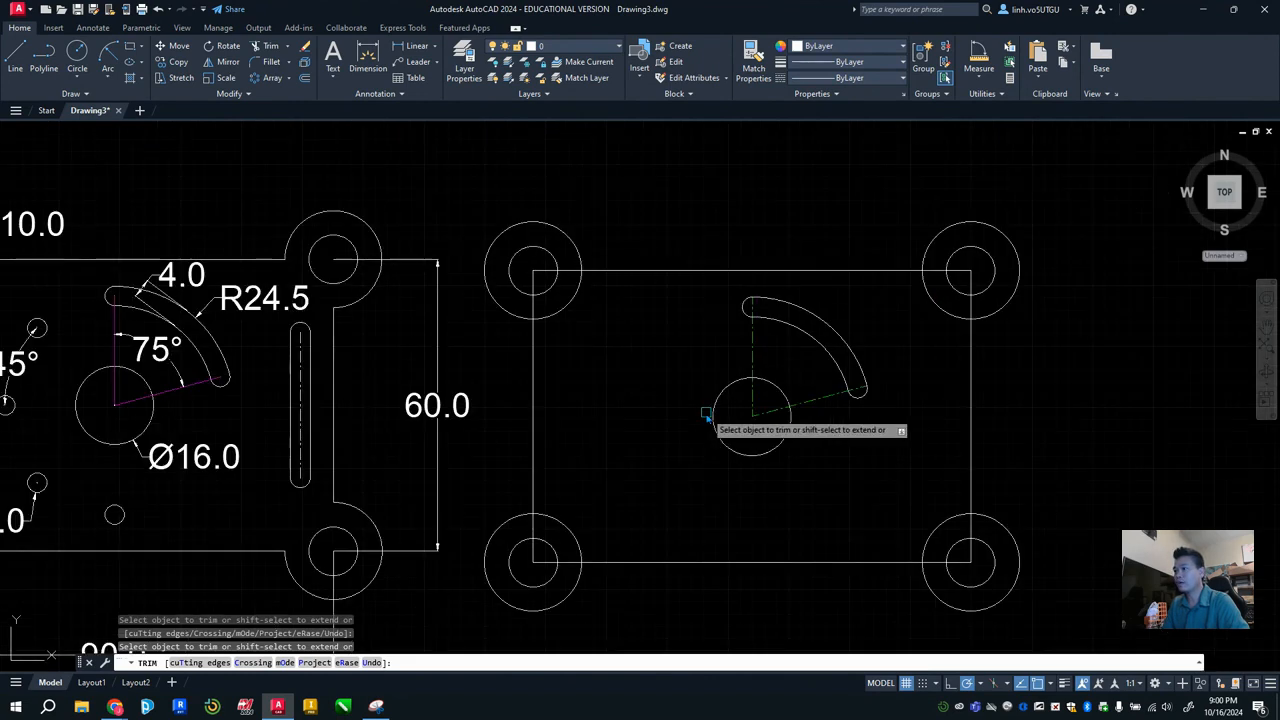
{"action": "mouse_move", "coordinate": [679, 446]}
{"action": "middle_mouse_down"}
{"action": "mouse_move", "coordinate": [958, 374]}
{"action": "mouse_move", "coordinate": [838, 374]}
{"action": "middle_mouse_up"}
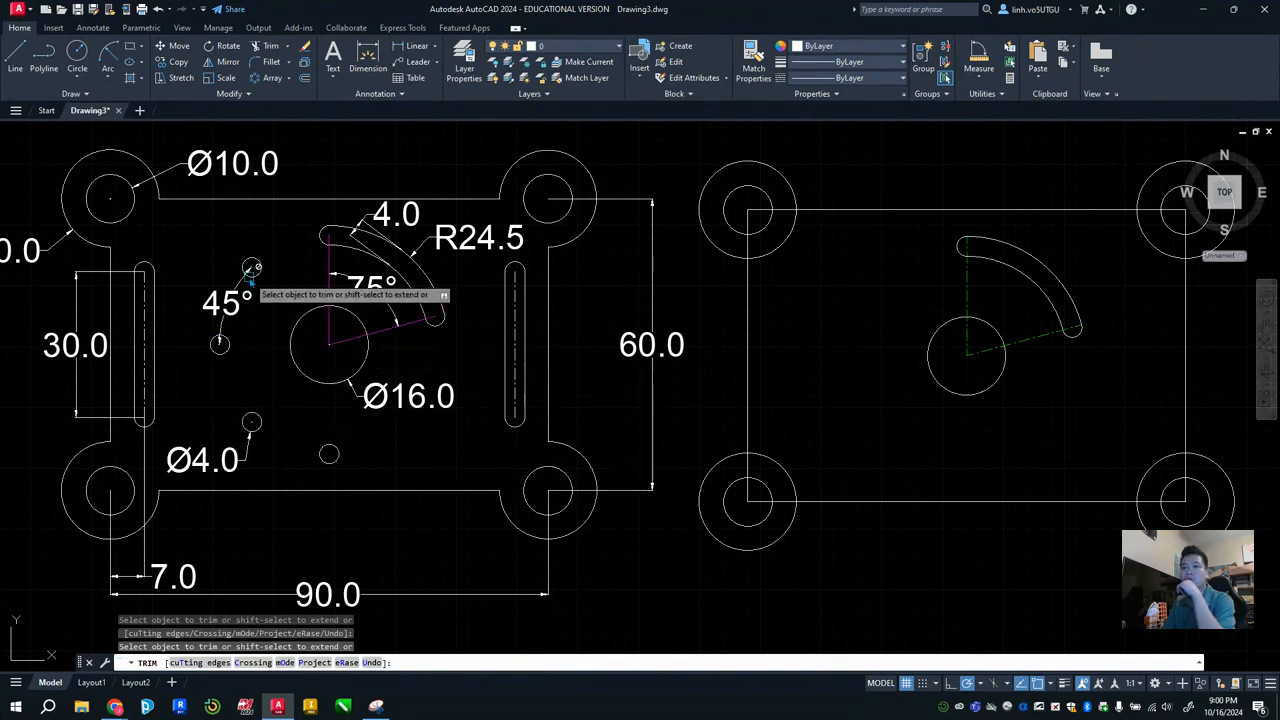
{"action": "key", "text": "Escape"}
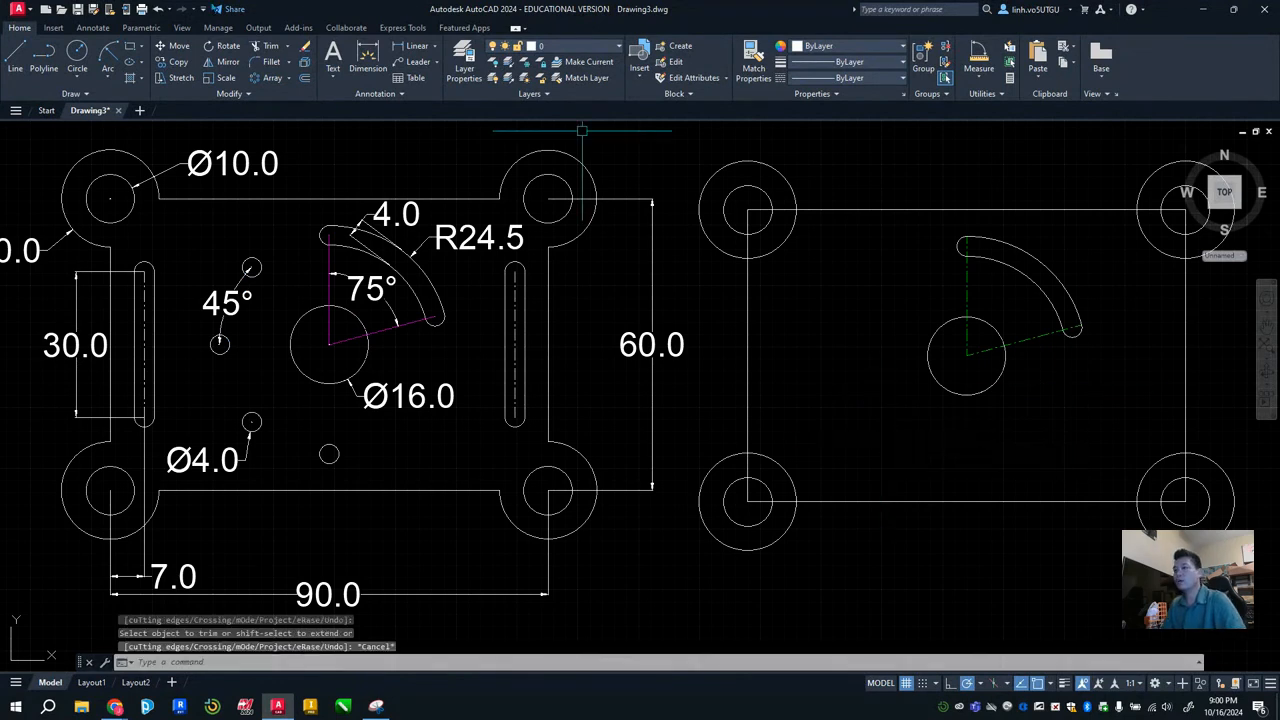
Make the Centerlines layer current and draw a horizontal line from the central circle's centre to the plate's left edge
{"action": "type", "text": "l"}
{"action": "key", "text": "Return"}
{"action": "left_click", "coordinate": [592, 48]}
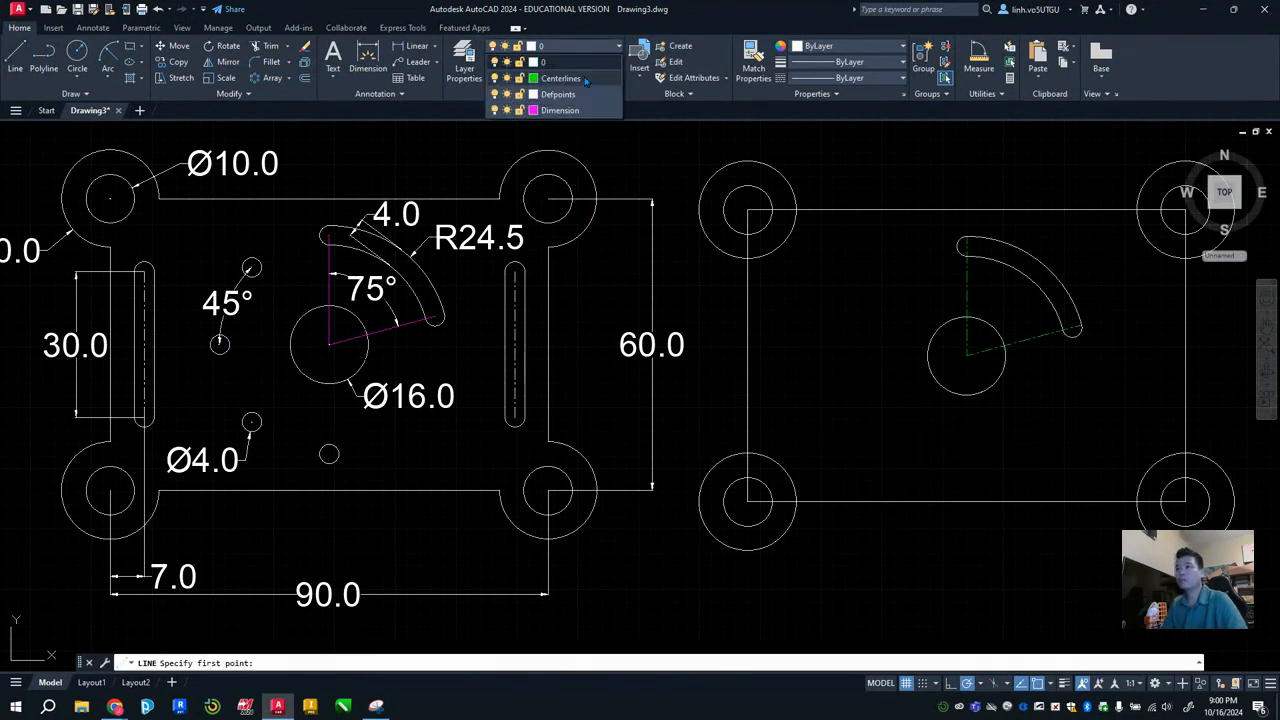
{"action": "left_click", "coordinate": [560, 79]}
{"action": "left_click", "coordinate": [15, 55]}
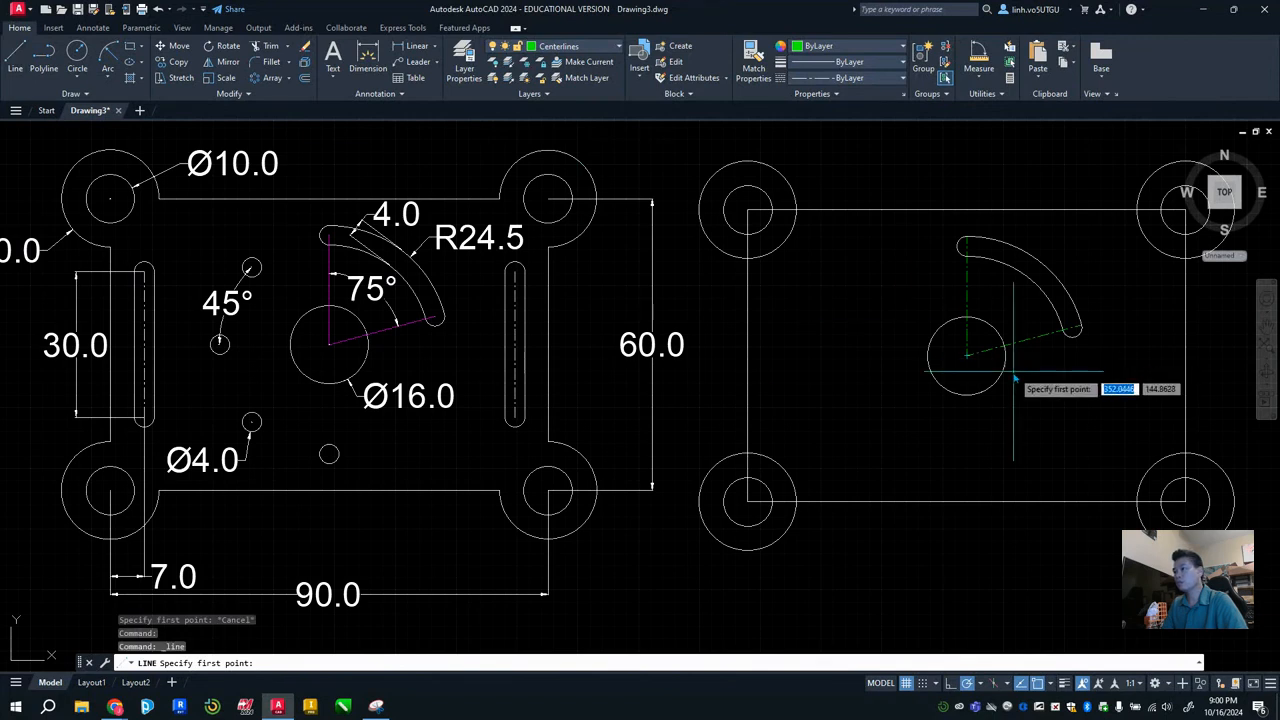
{"action": "left_click", "coordinate": [968, 357]}
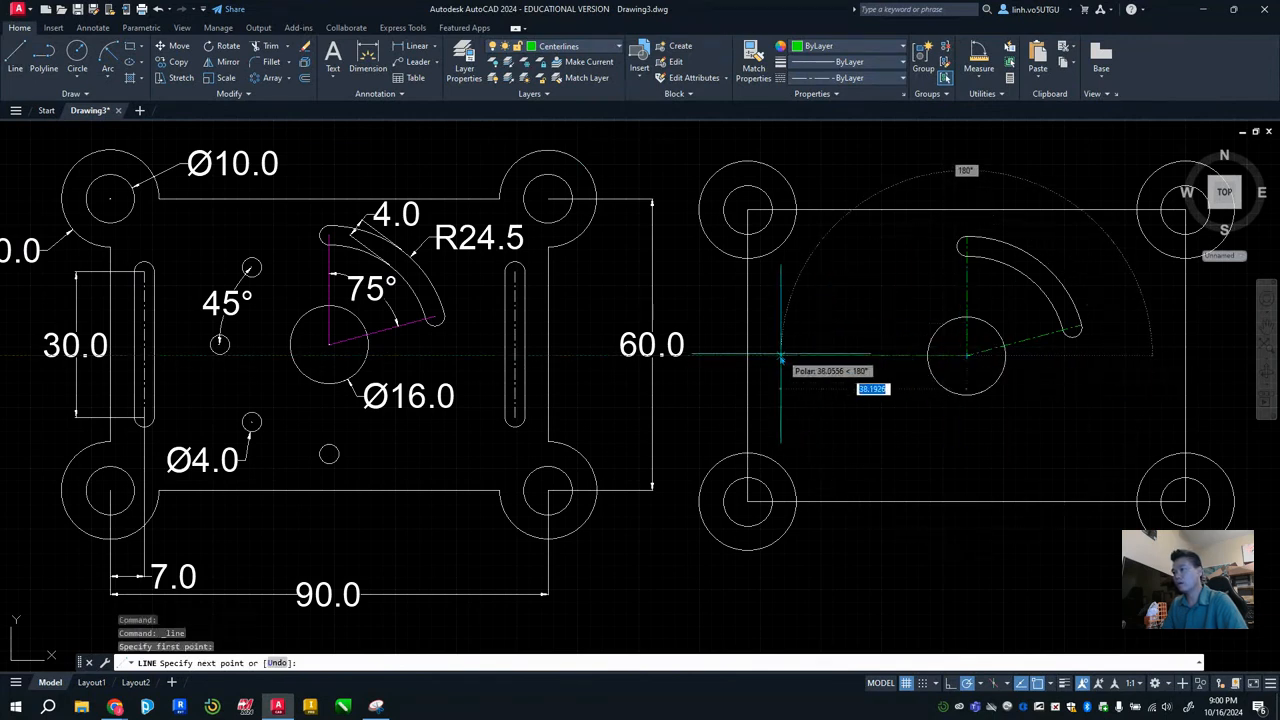
{"action": "left_click", "coordinate": [749, 357]}
{"action": "key", "text": "Escape"}
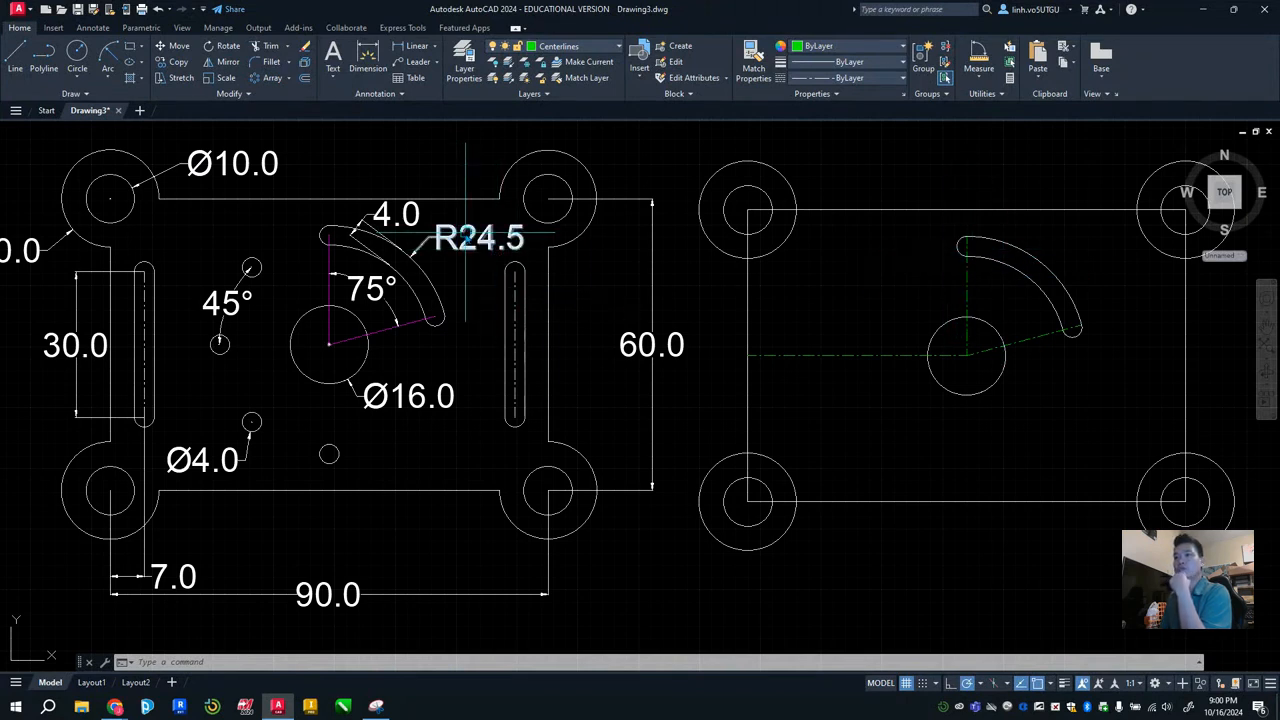
{"action": "left_click", "coordinate": [425, 270]}
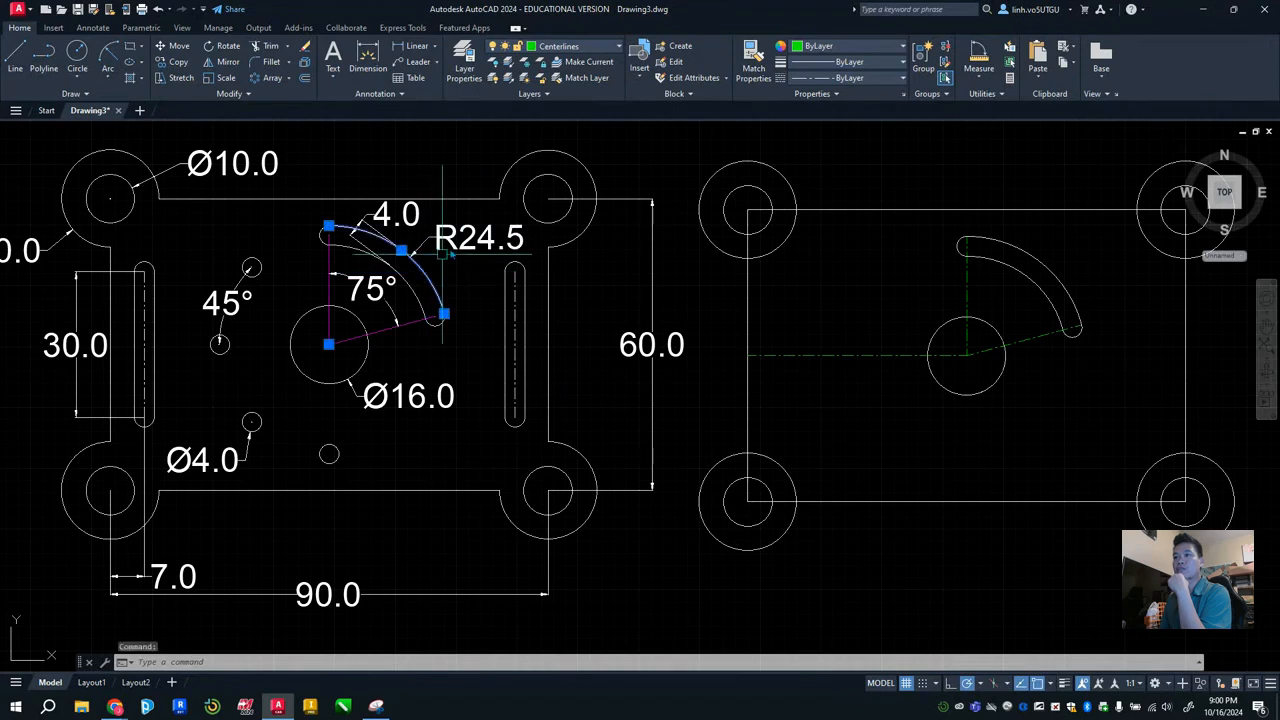
{"action": "key", "text": "Escape"}
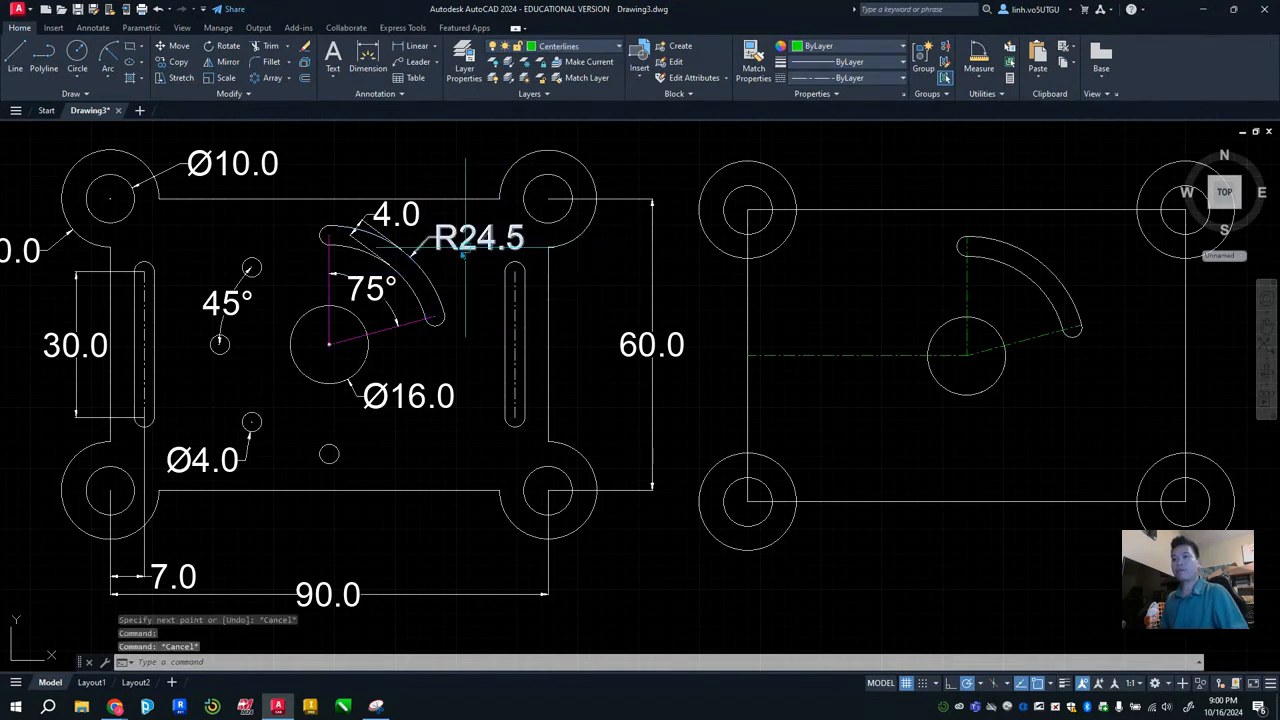
{"action": "left_click", "coordinate": [323, 236]}
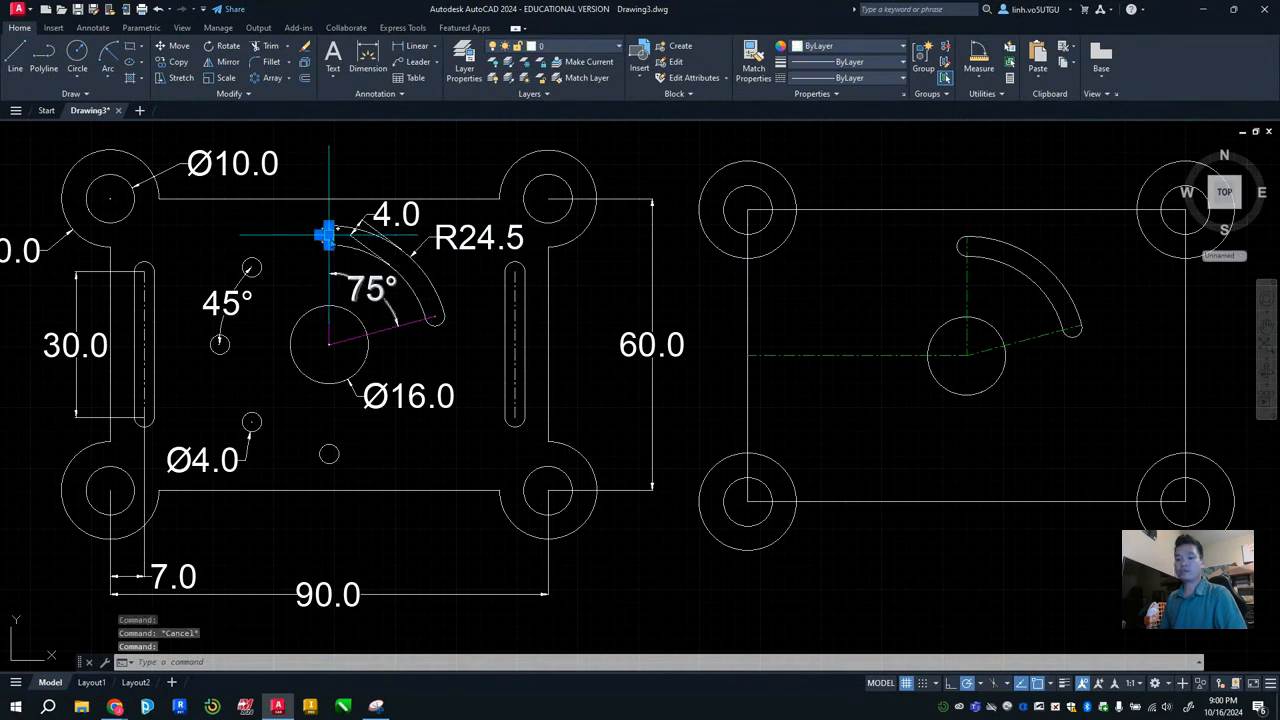
{"action": "key", "text": "Escape"}
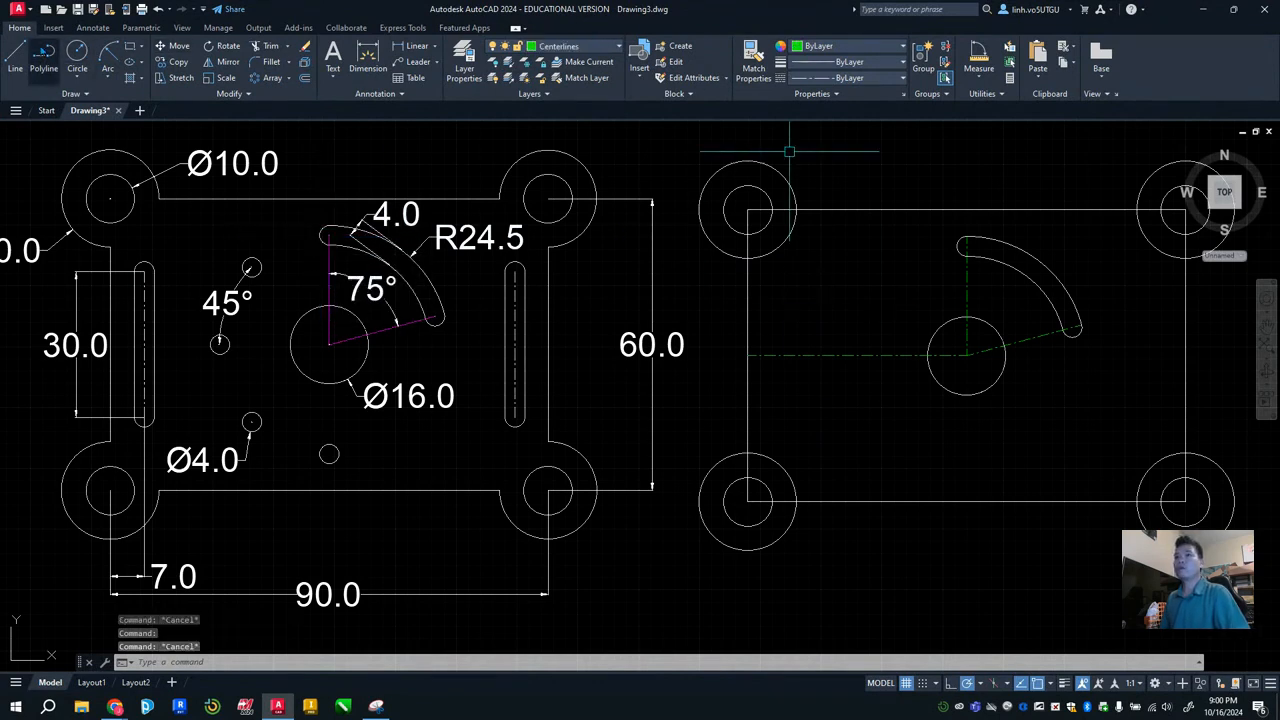
Draw a centreline circle with radius 22.5 concentric with the central circle of the new plate
{"action": "left_click", "coordinate": [77, 60]}
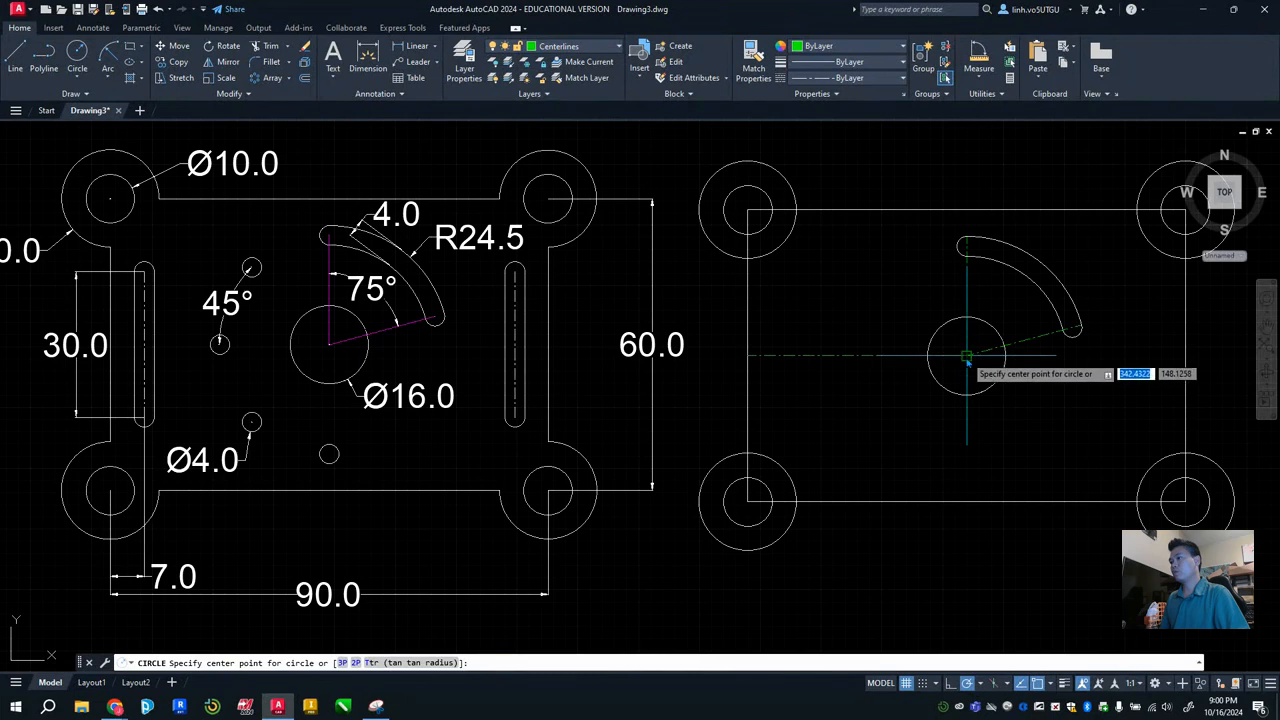
{"action": "left_click", "coordinate": [966, 356]}
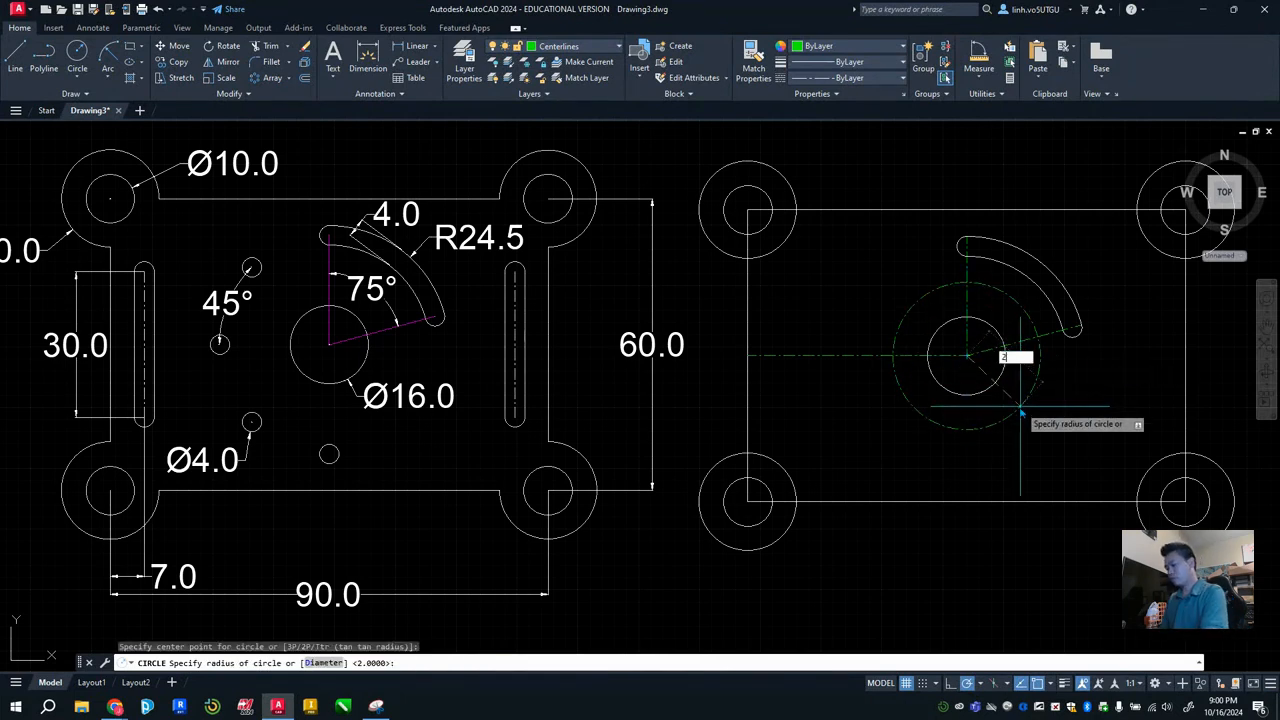
{"action": "type", "text": "22.5"}
{"action": "key", "text": "Return"}
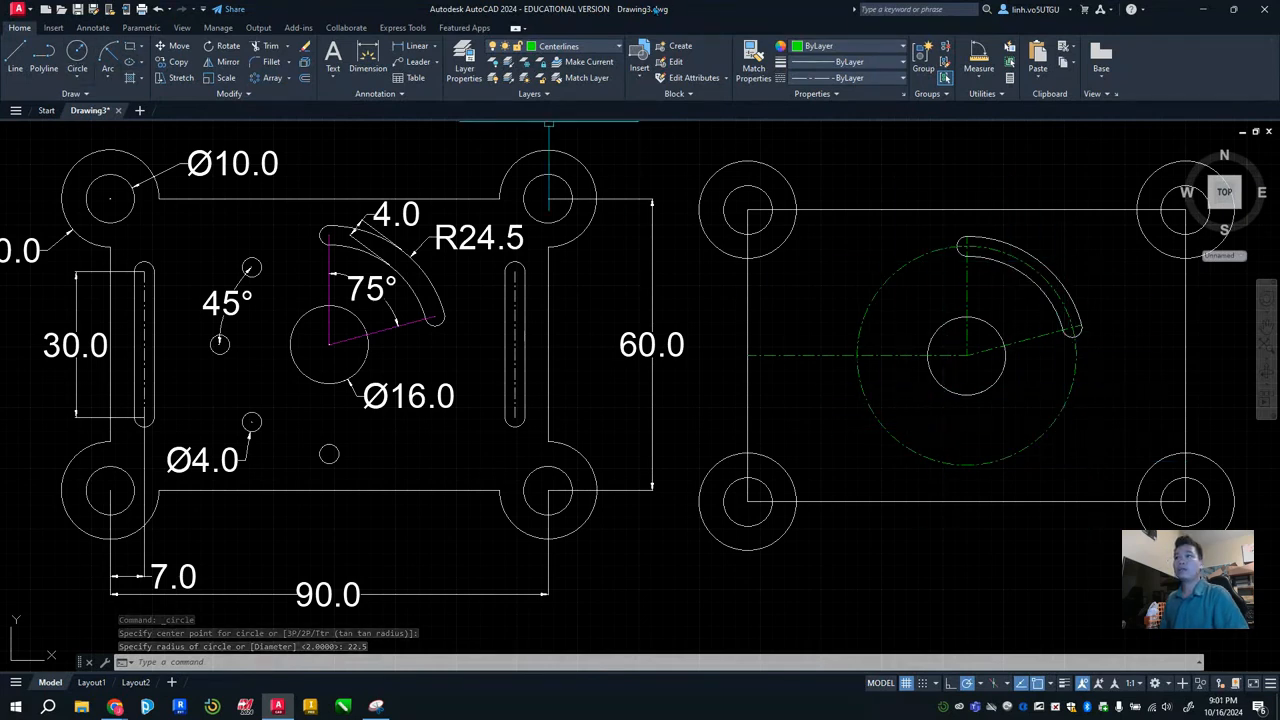
Make layer 0 current and draw a circle with radius 2 where the horizontal centreline crosses the centreline circle
{"action": "left_click", "coordinate": [568, 47]}
{"action": "left_click", "coordinate": [549, 66]}
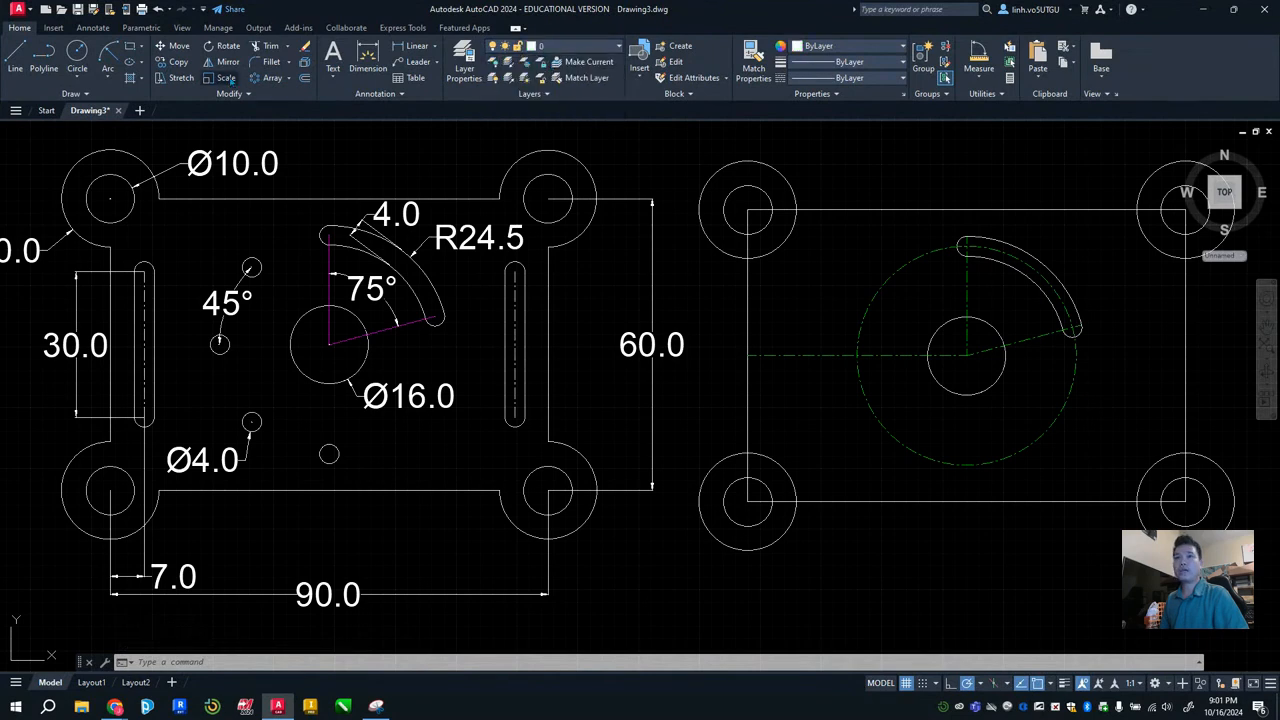
{"action": "left_click", "coordinate": [77, 55]}
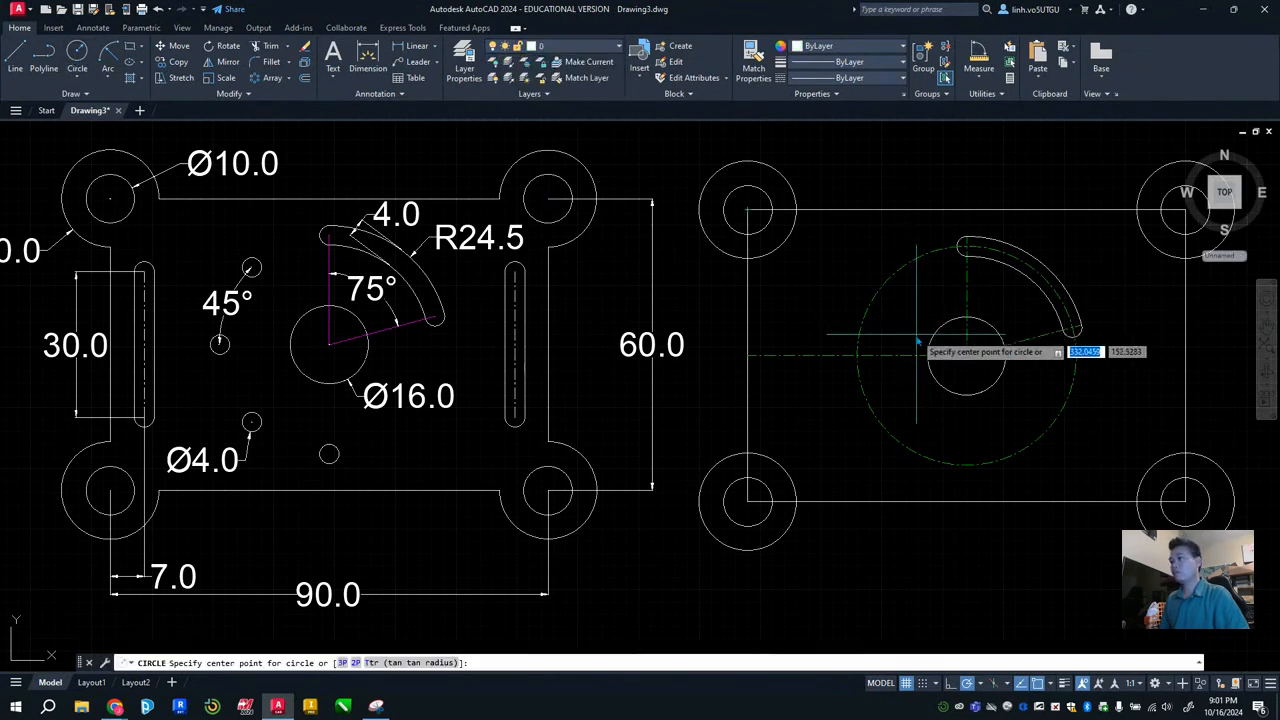
{"action": "left_click", "coordinate": [857, 355]}
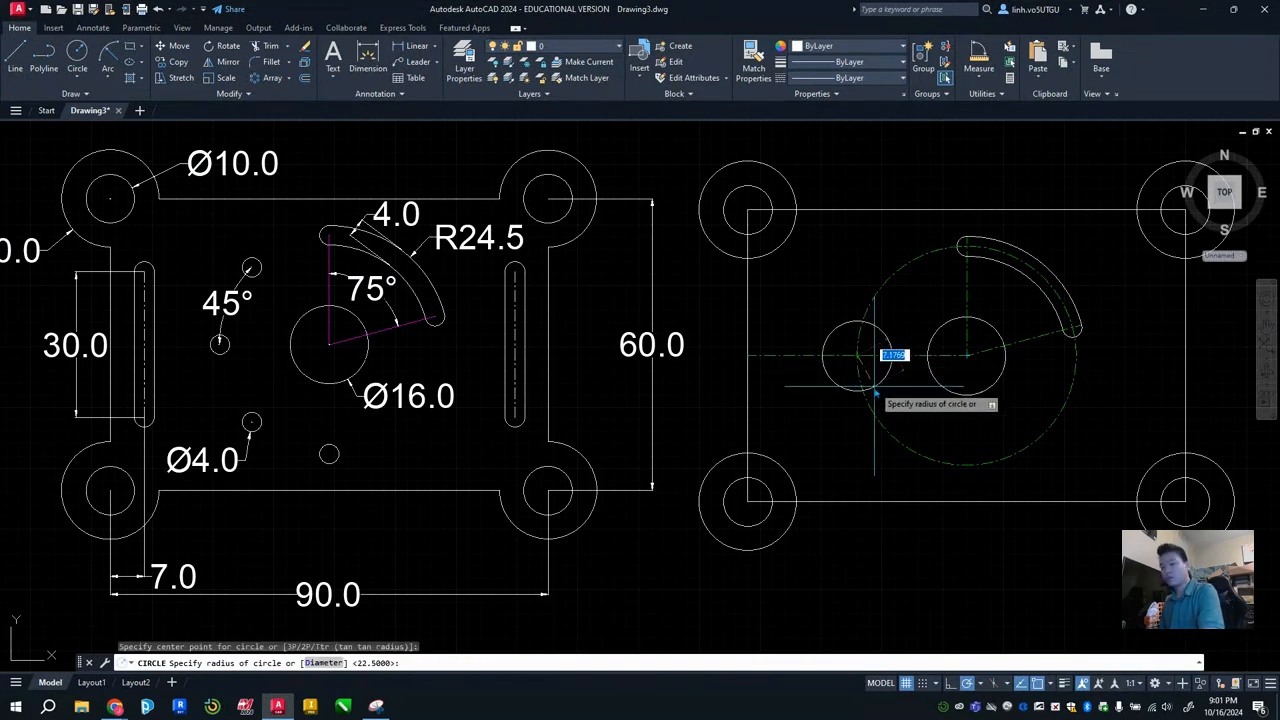
{"action": "key", "text": "Return"}
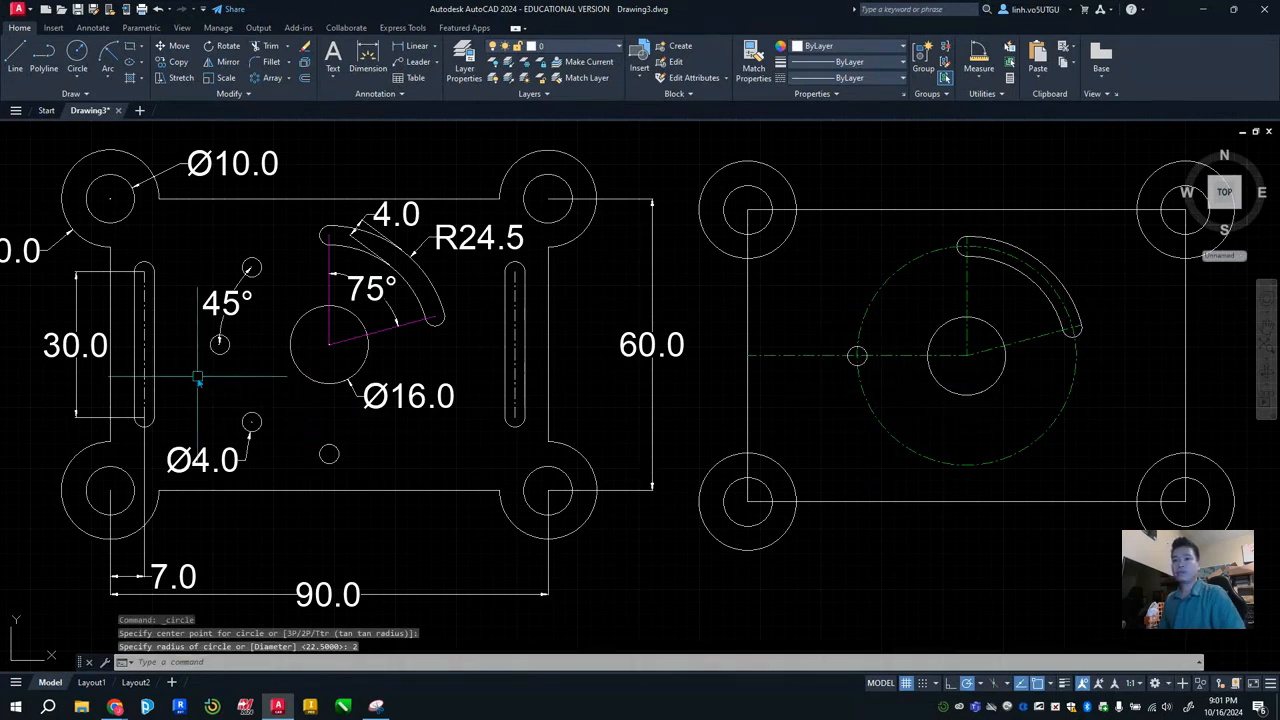
{"action": "key", "text": "Return"}
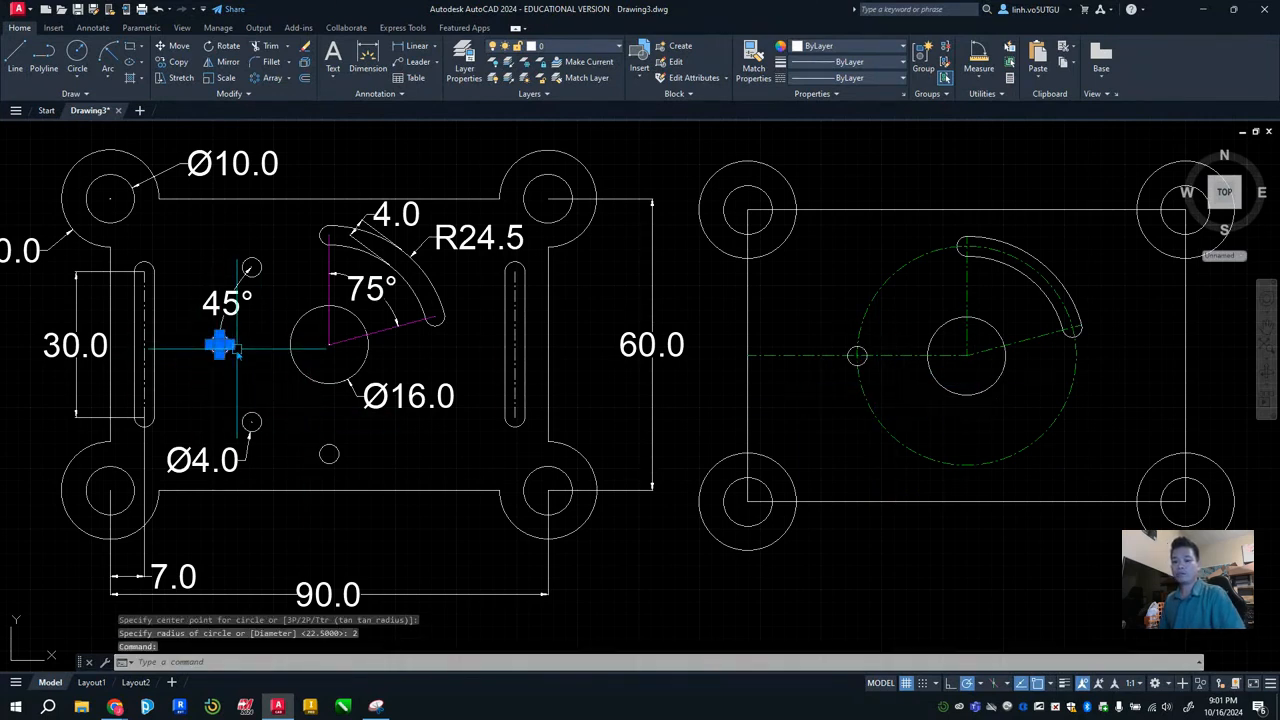
{"action": "key", "text": "Escape"}
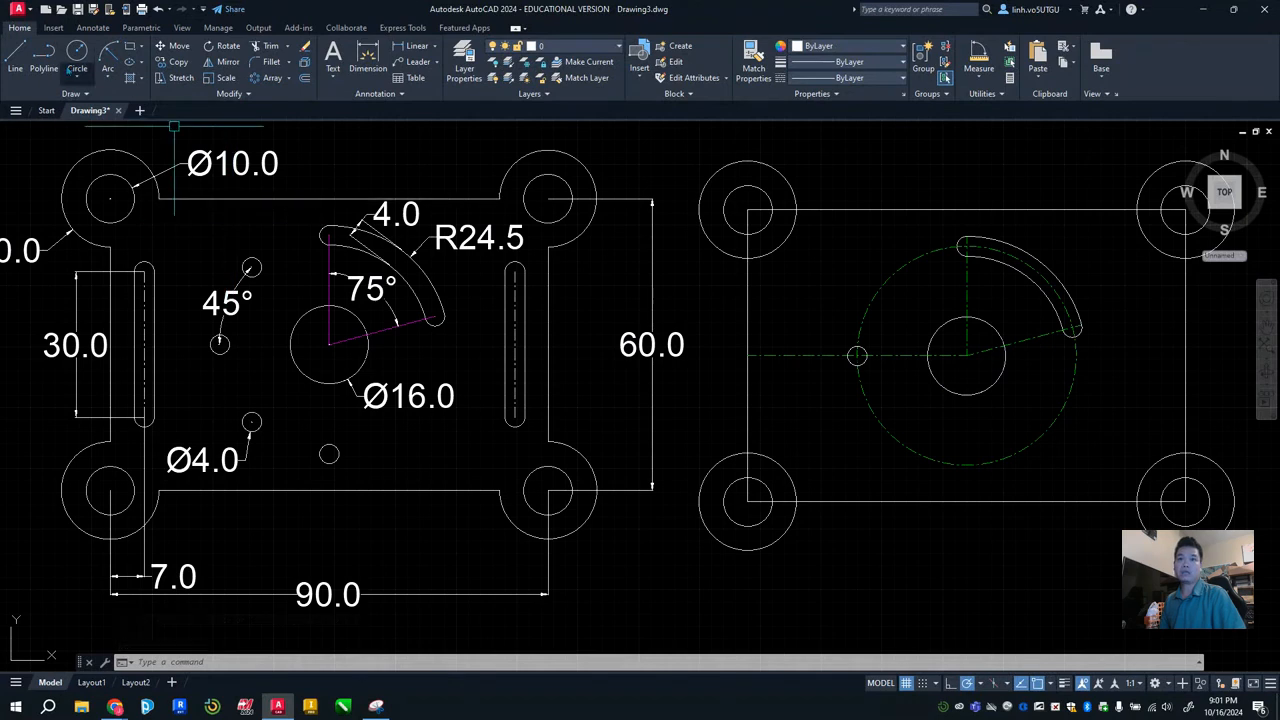
Make the Centerlines layer current and draw a line at 135° from the central circle's centre, about 31 units long
{"action": "left_click", "coordinate": [599, 48]}
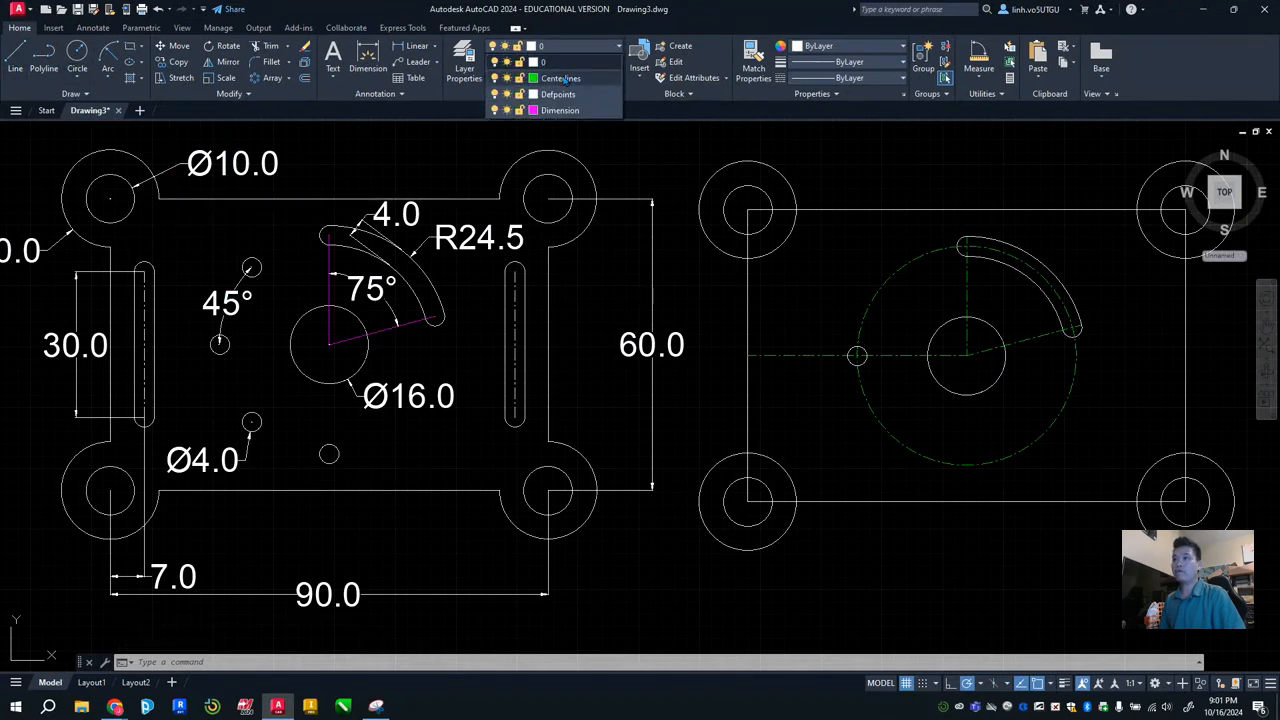
{"action": "left_click", "coordinate": [562, 78]}
{"action": "left_click", "coordinate": [15, 60]}
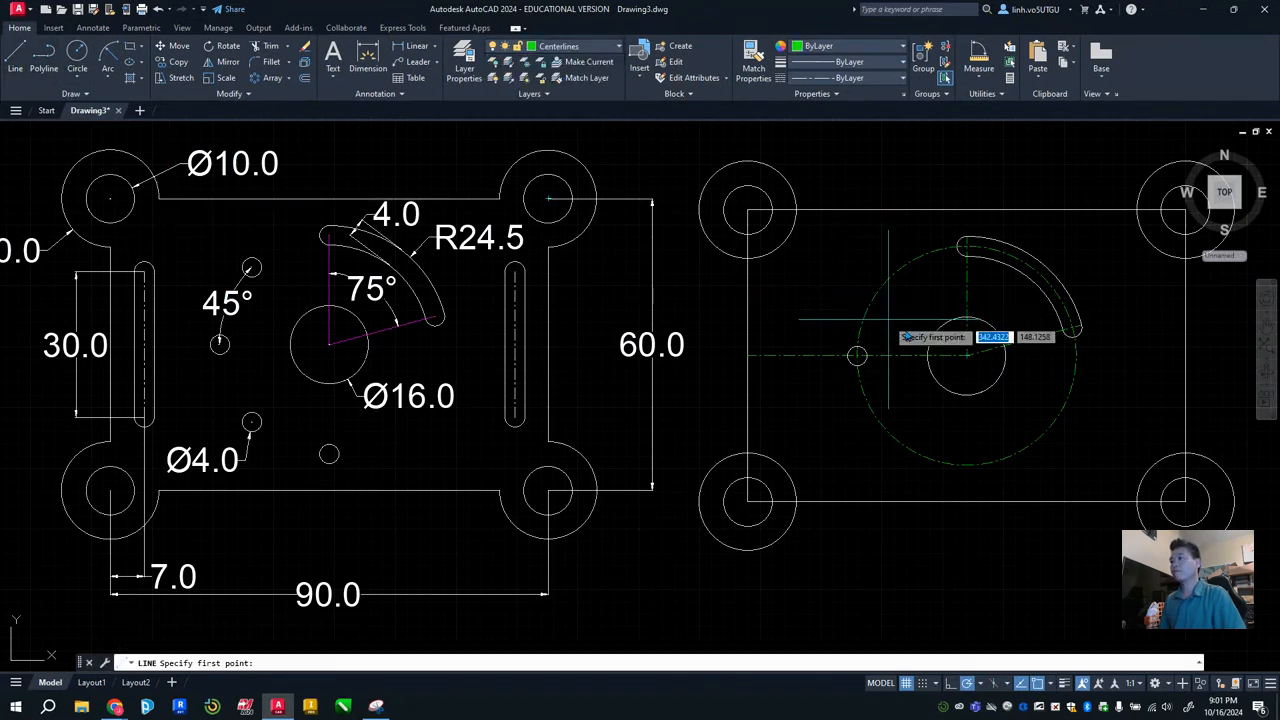
{"action": "left_click", "coordinate": [964, 355]}
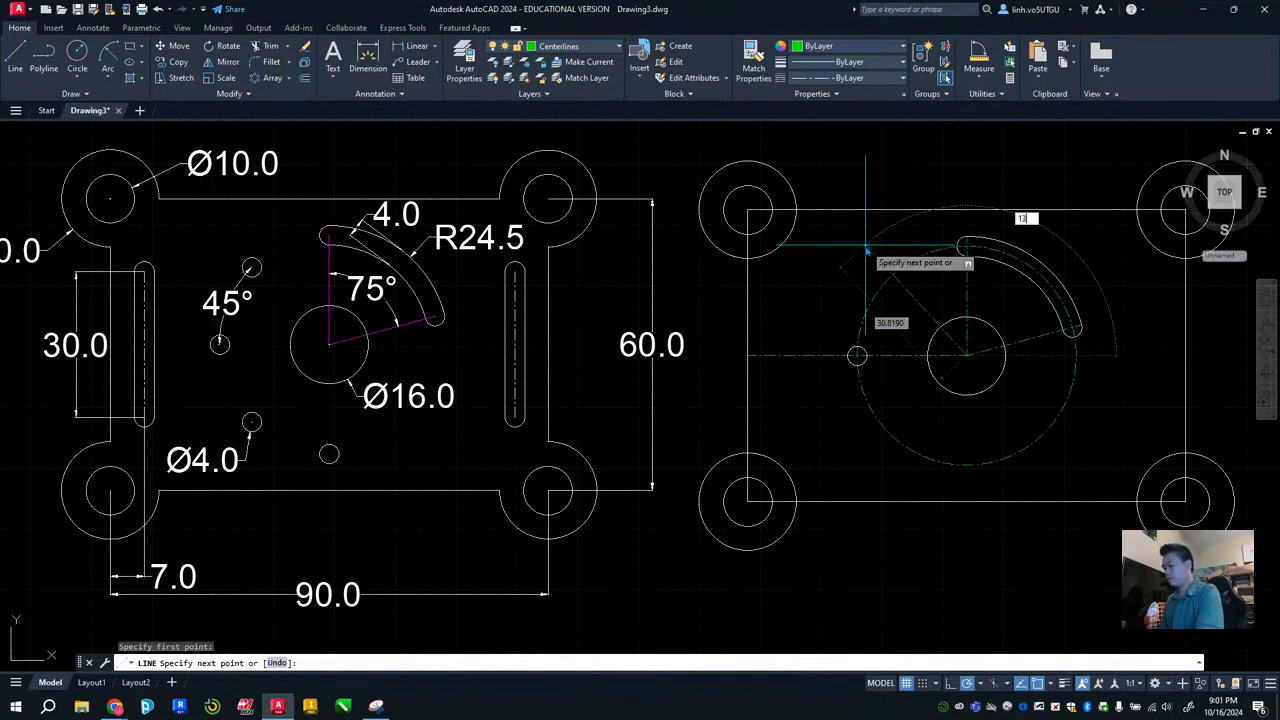
{"action": "type", "text": "135"}
{"action": "key", "text": "Return"}
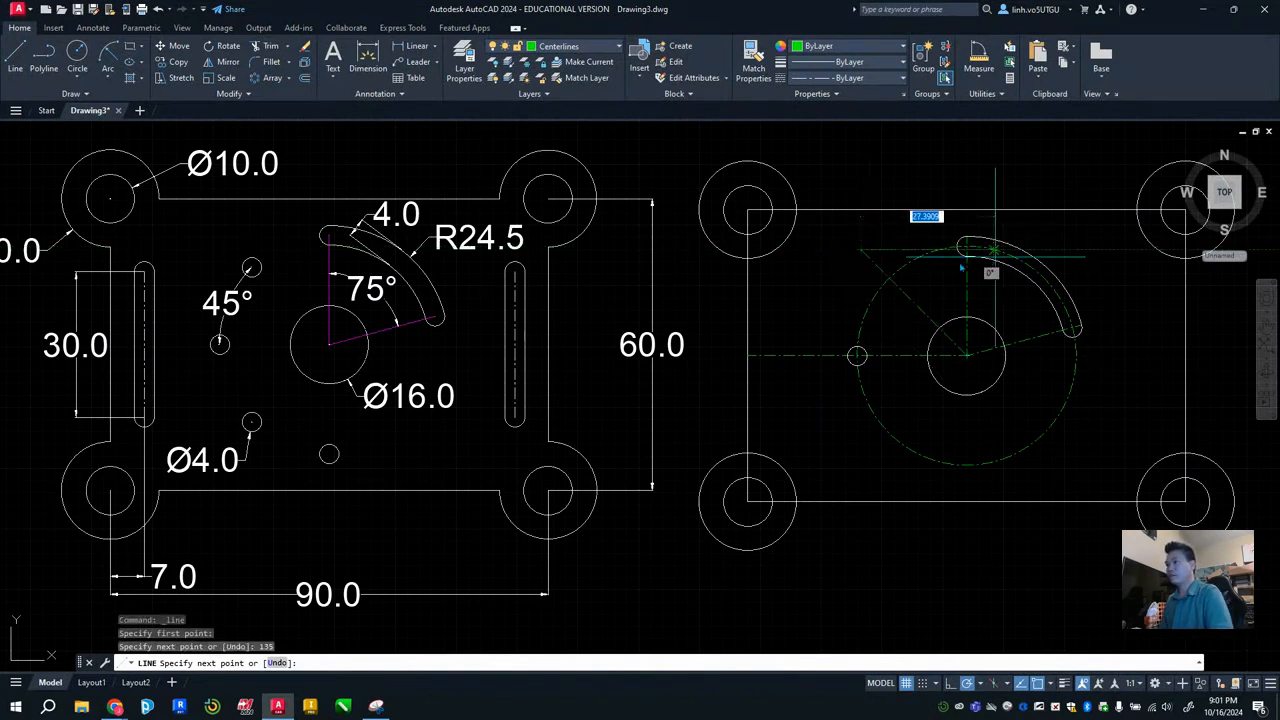
{"action": "key", "text": "Escape"}
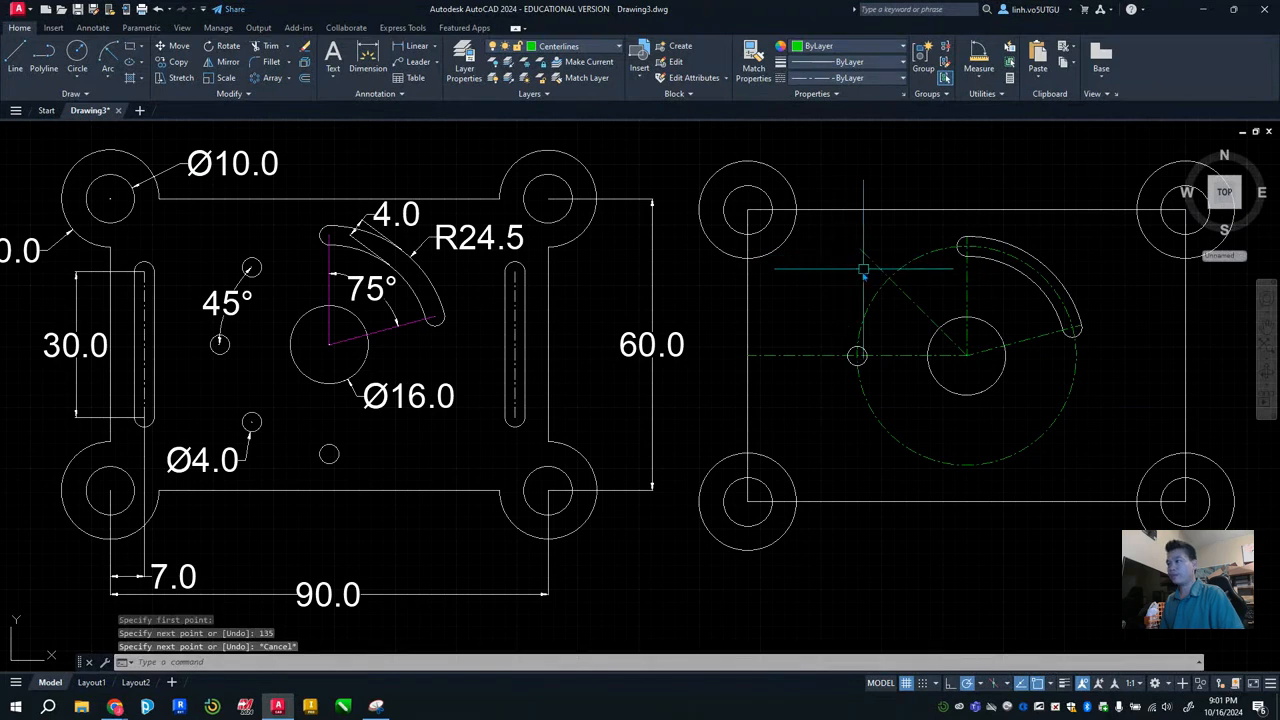
{"action": "left_click", "coordinate": [77, 58]}
{"action": "key", "text": "Escape"}
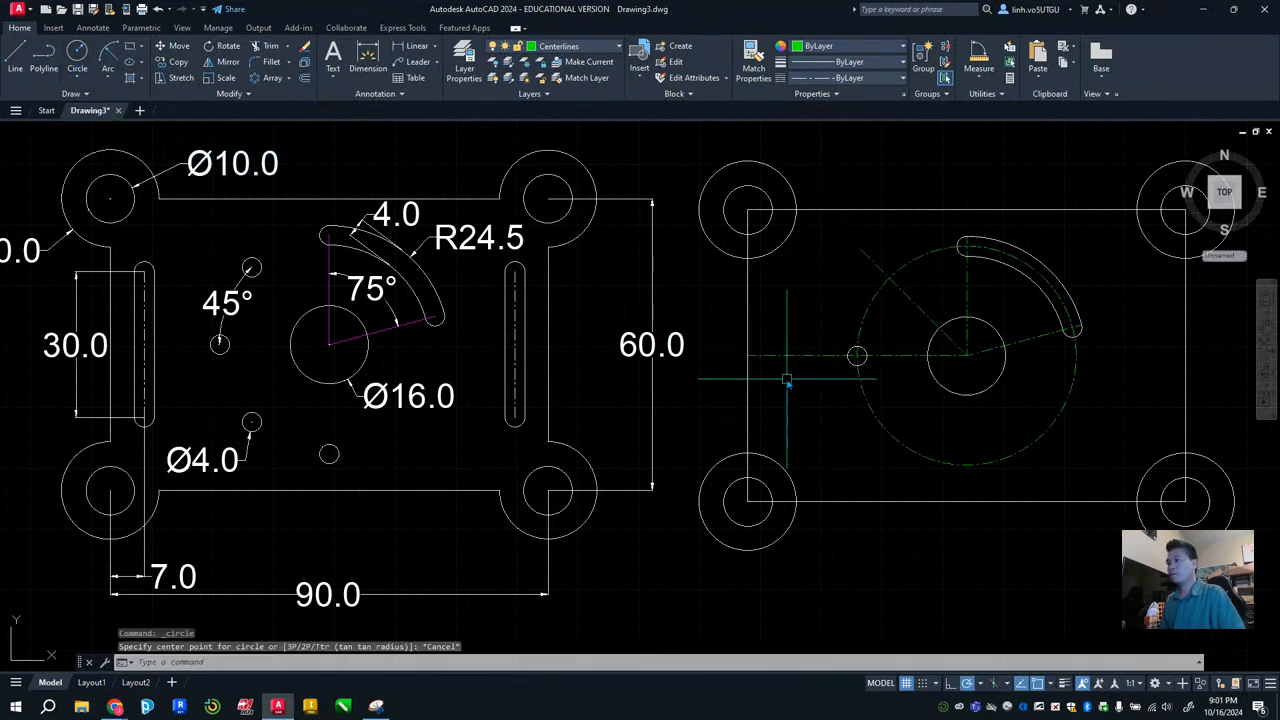
{"action": "left_click", "coordinate": [856, 356]}
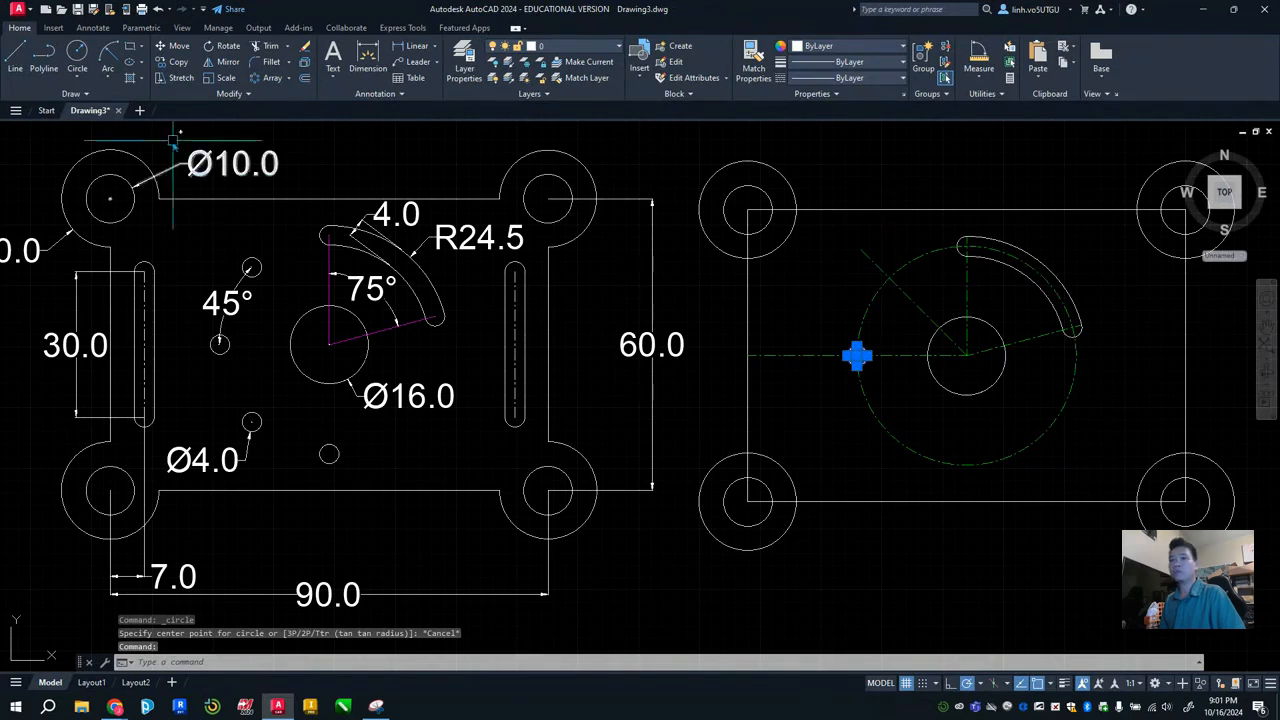
{"action": "left_click", "coordinate": [178, 62]}
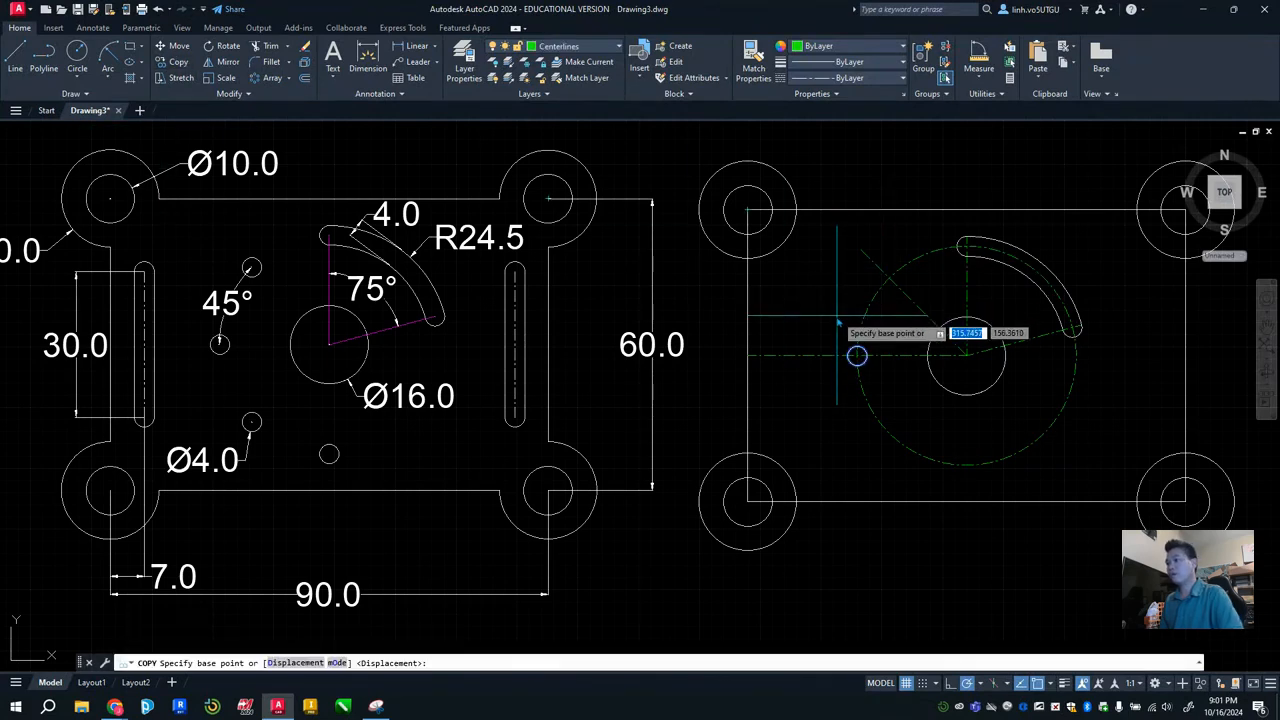
{"action": "key", "text": "Return"}
{"action": "key", "text": "Escape"}
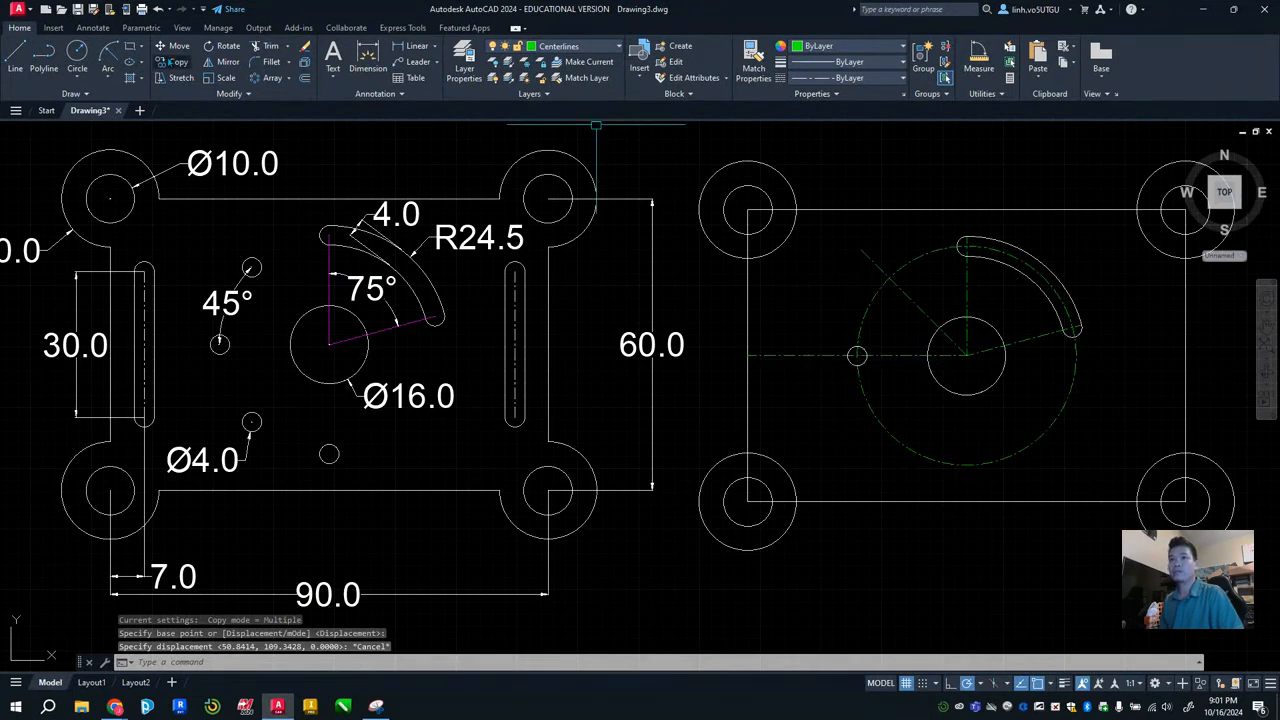
Copy the small circle from its centre to the intersection of the 135° line and the centreline circle
{"action": "key", "text": "Return"}
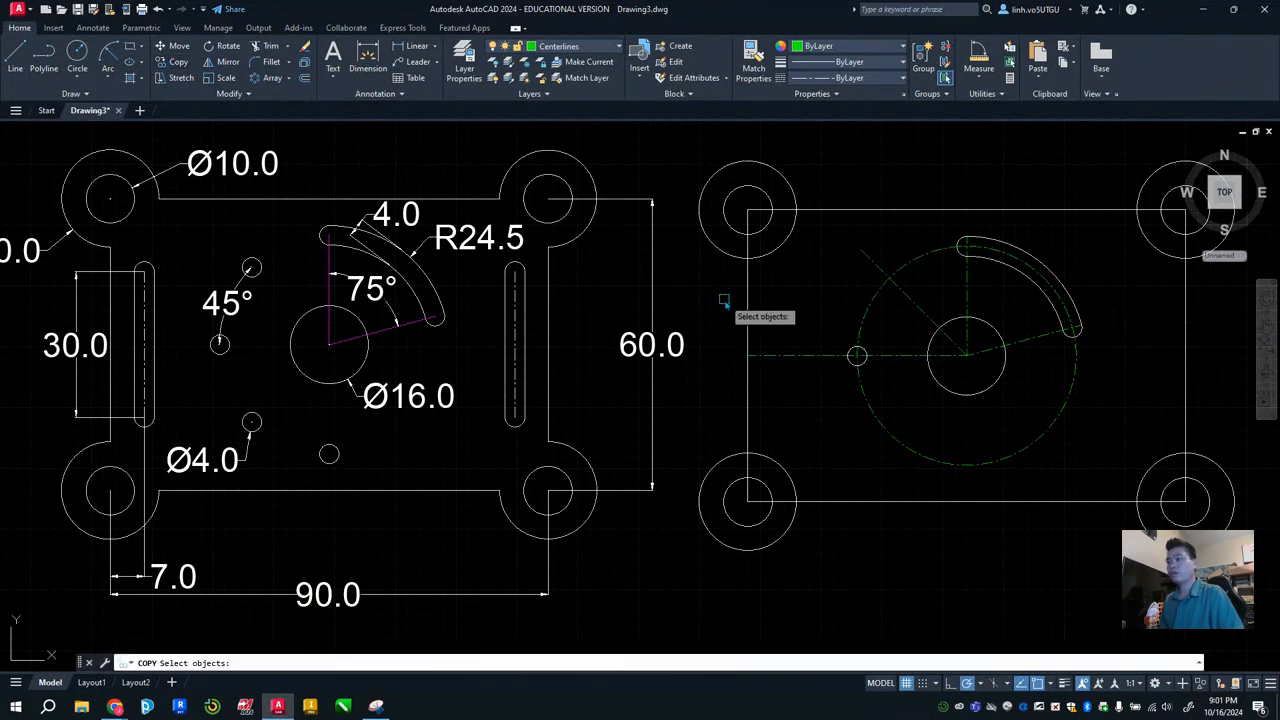
{"action": "left_click", "coordinate": [857, 356]}
{"action": "key", "text": "Return"}
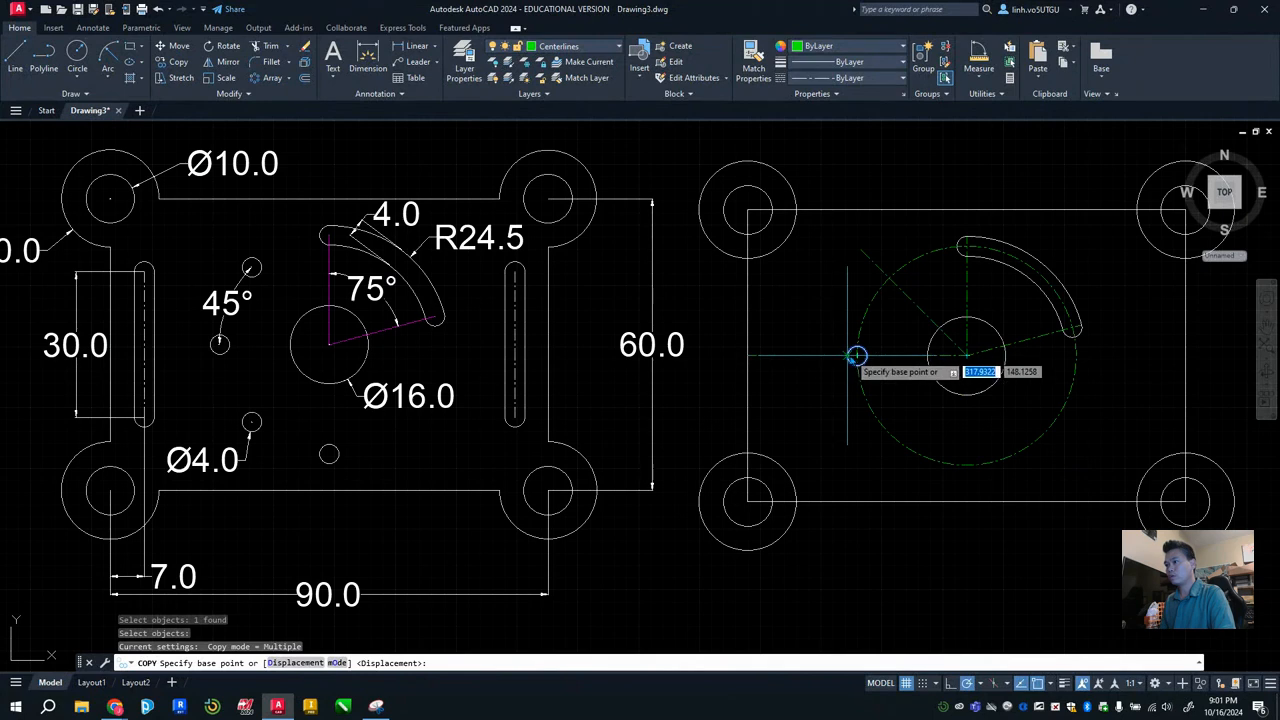
{"action": "scroll", "coordinate": [857, 356], "scroll_direction": "up", "scroll_amount": 4}
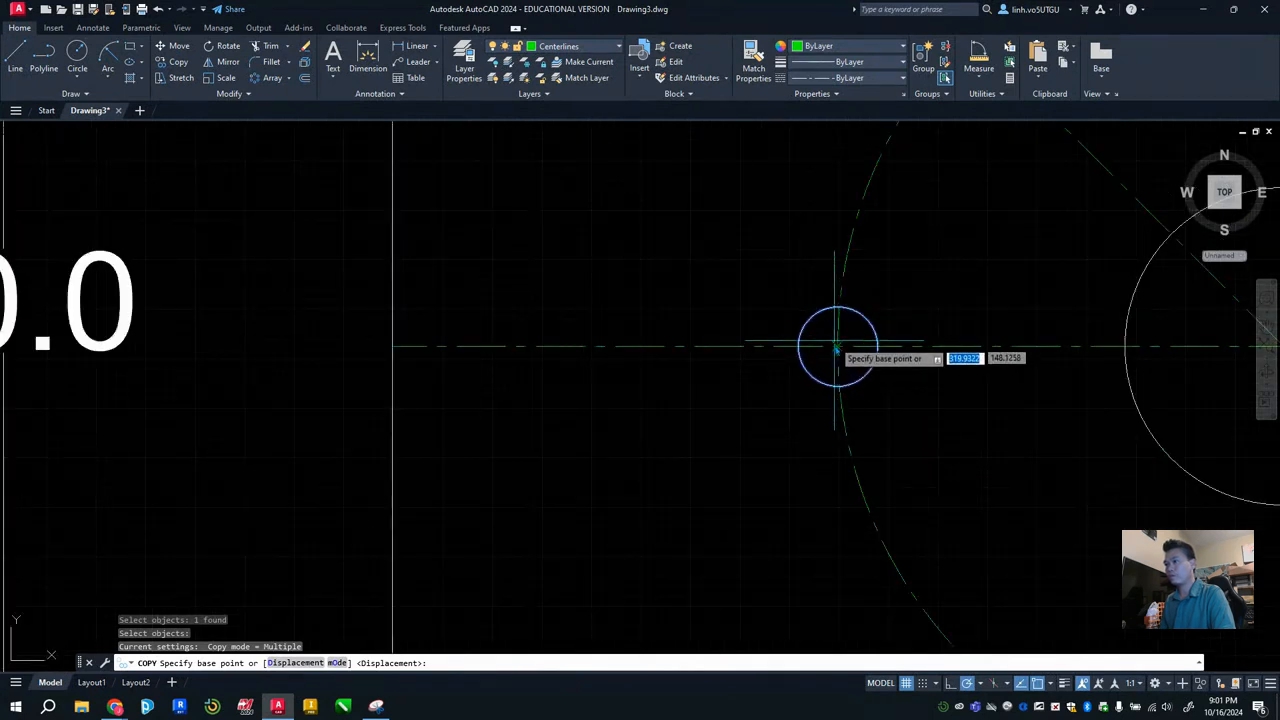
{"action": "left_click", "coordinate": [838, 347]}
{"action": "scroll", "coordinate": [900, 253], "scroll_direction": "down", "scroll_amount": 4}
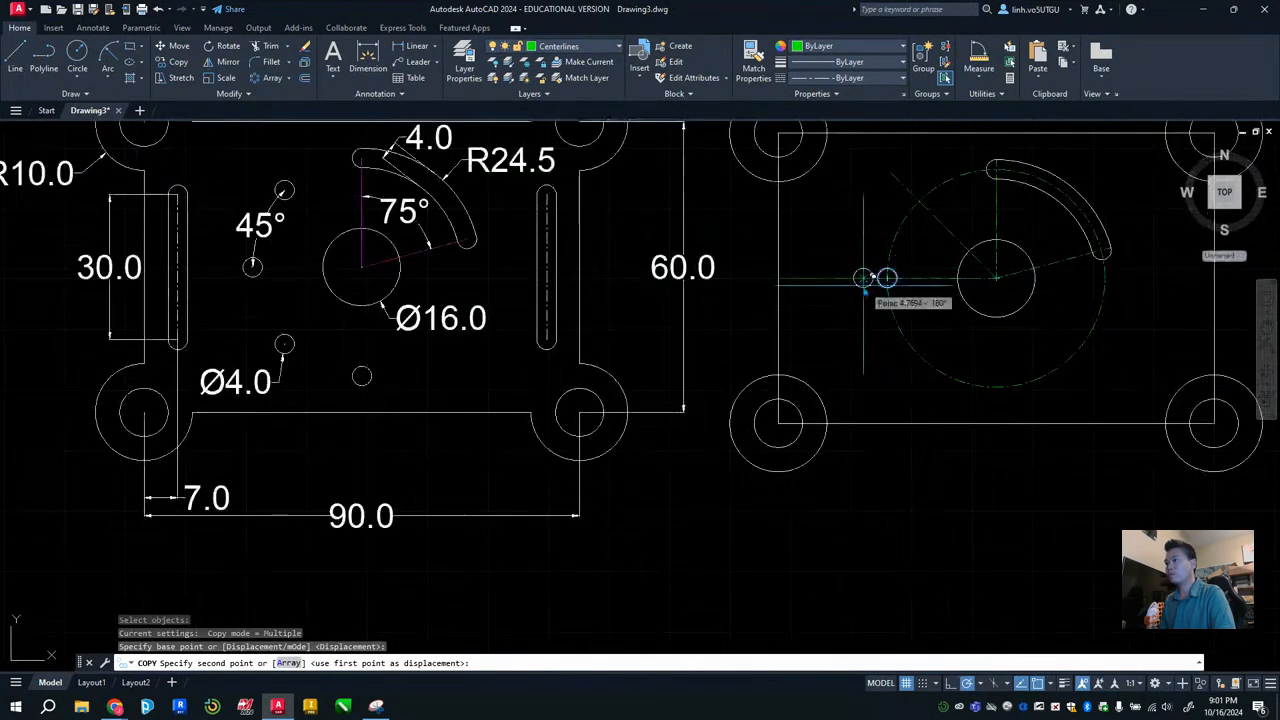
{"action": "left_click", "coordinate": [919, 201]}
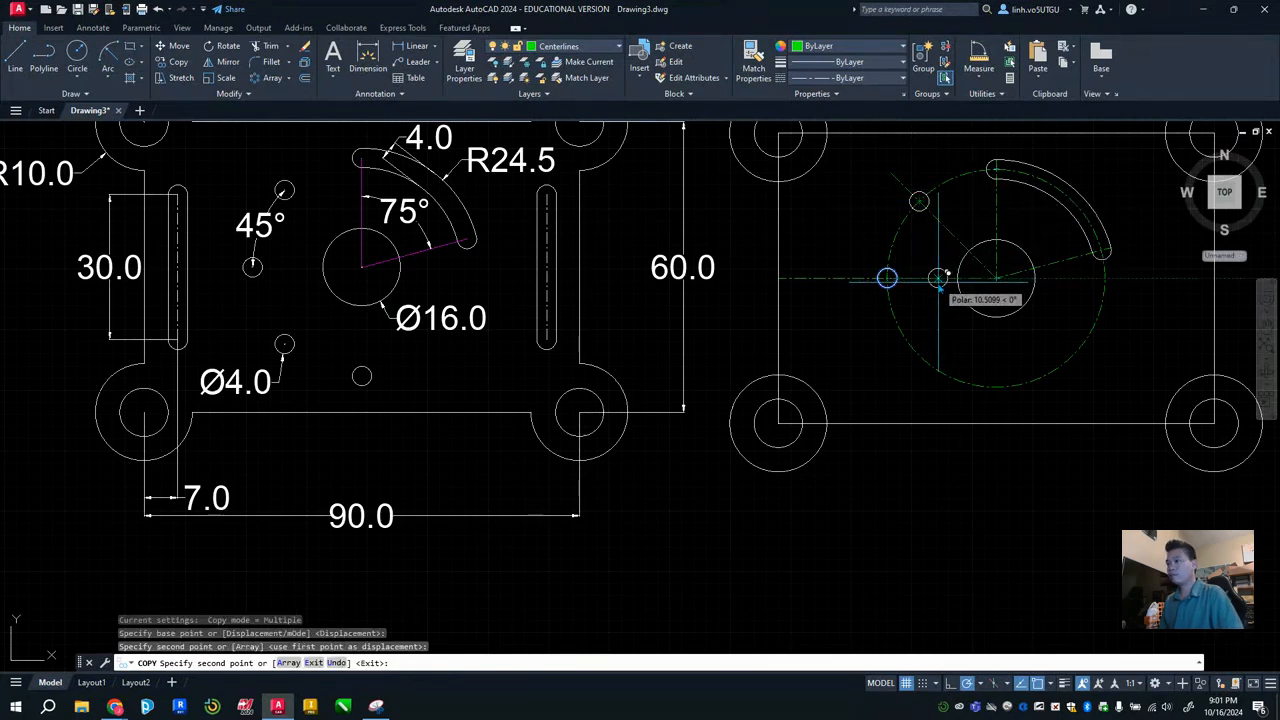
{"action": "key", "text": "Escape"}
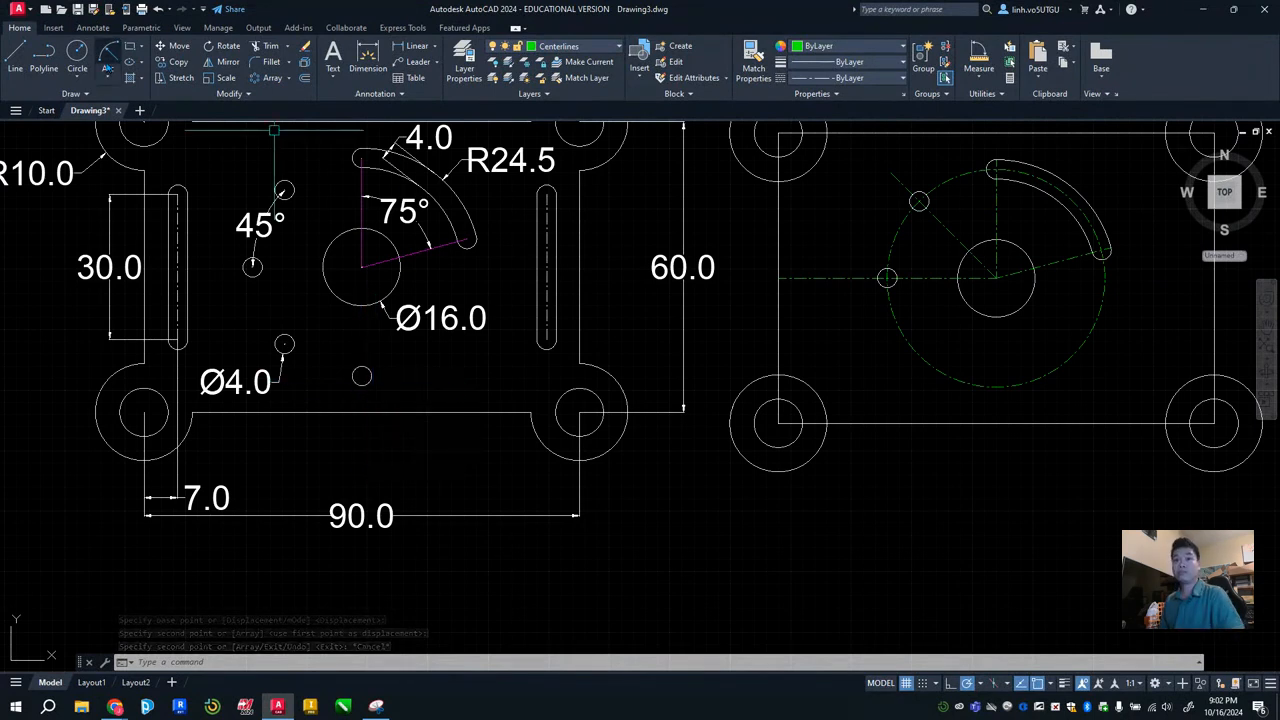
{"action": "left_click", "coordinate": [77, 54]}
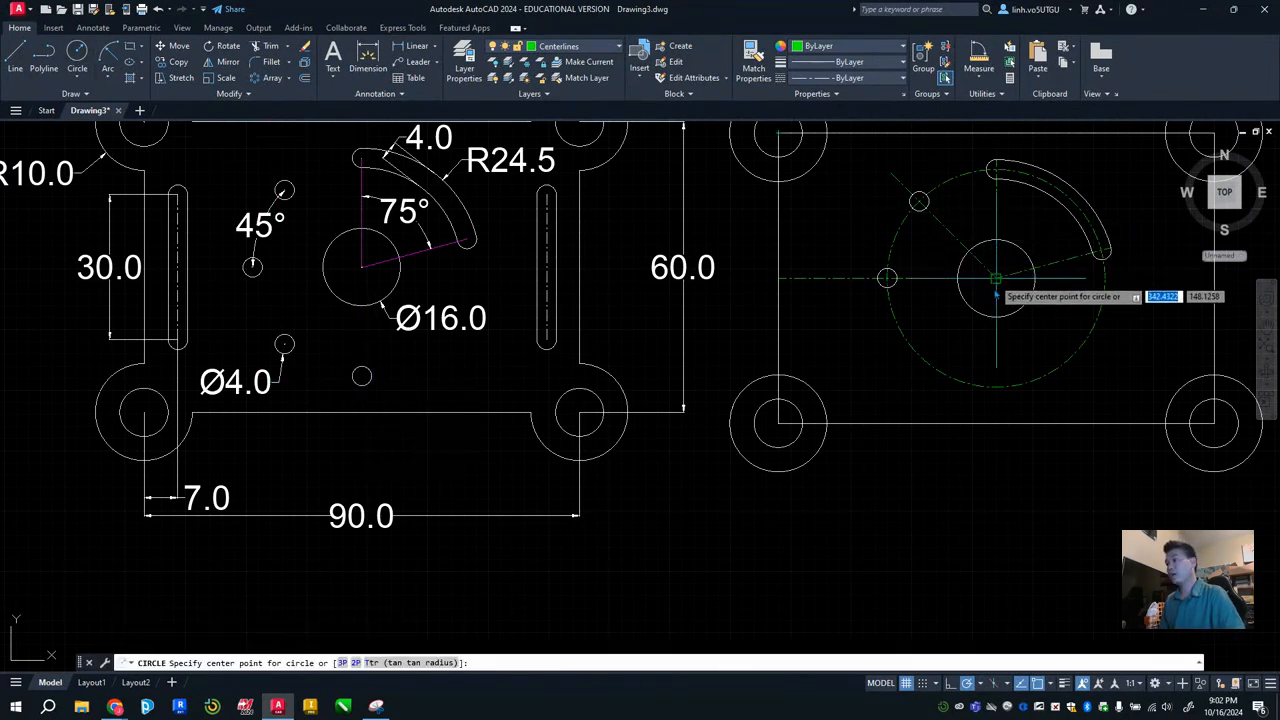
{"action": "left_click", "coordinate": [997, 388]}
{"action": "key", "text": "Escape"}
{"action": "key", "text": "Escape"}
{"action": "key", "text": "Escape"}
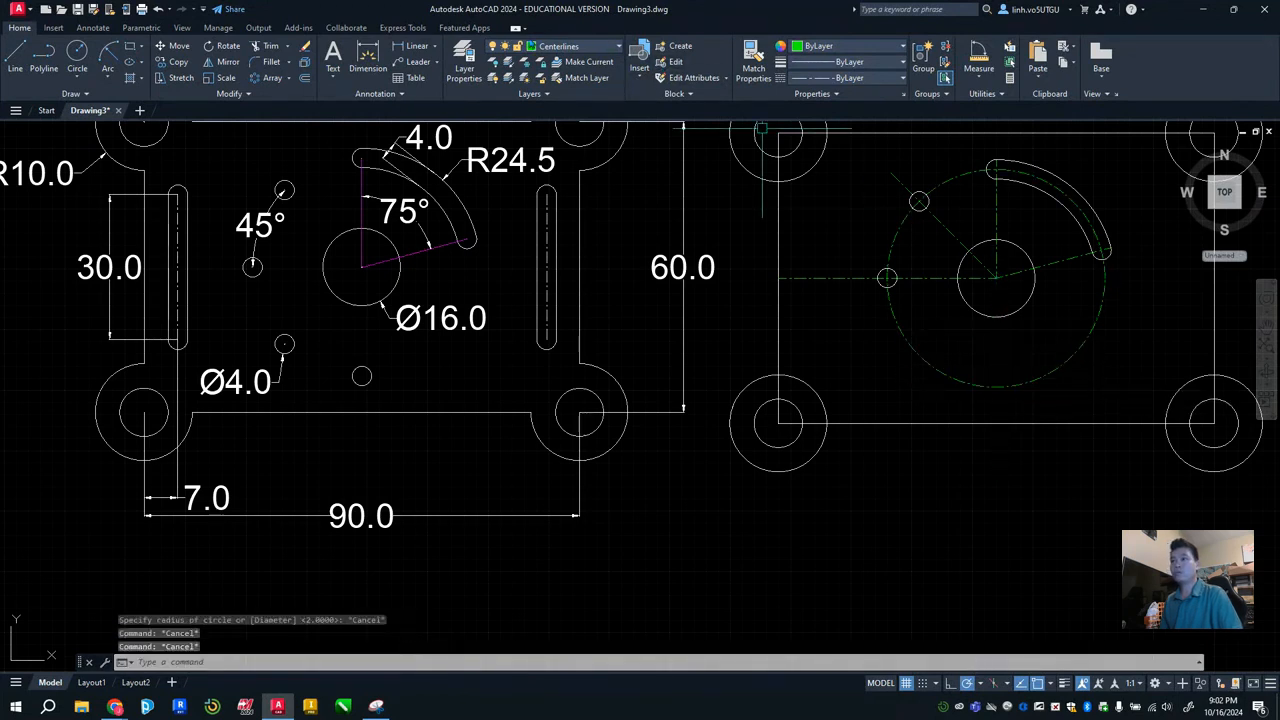
Make layer 0 current and draw a circle with radius 2 at the lowest point of the centreline circle
{"action": "left_click", "coordinate": [576, 47]}
{"action": "left_click", "coordinate": [546, 62]}
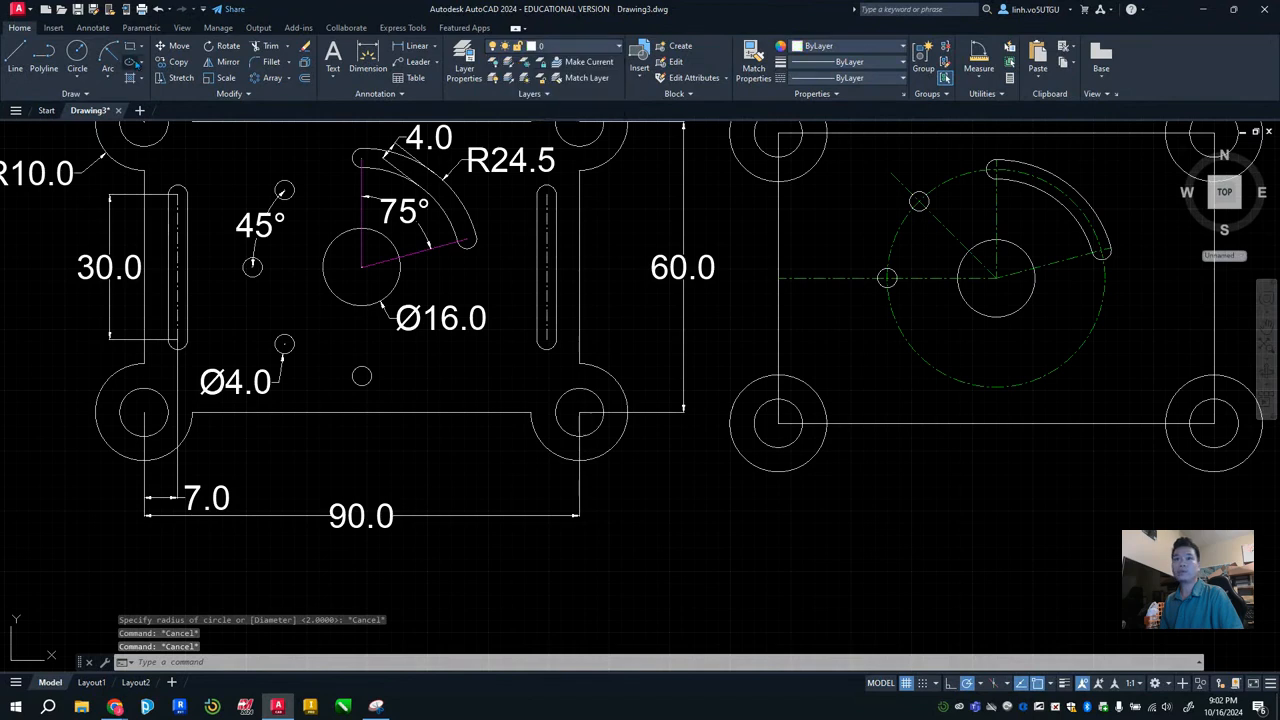
{"action": "left_click", "coordinate": [76, 52]}
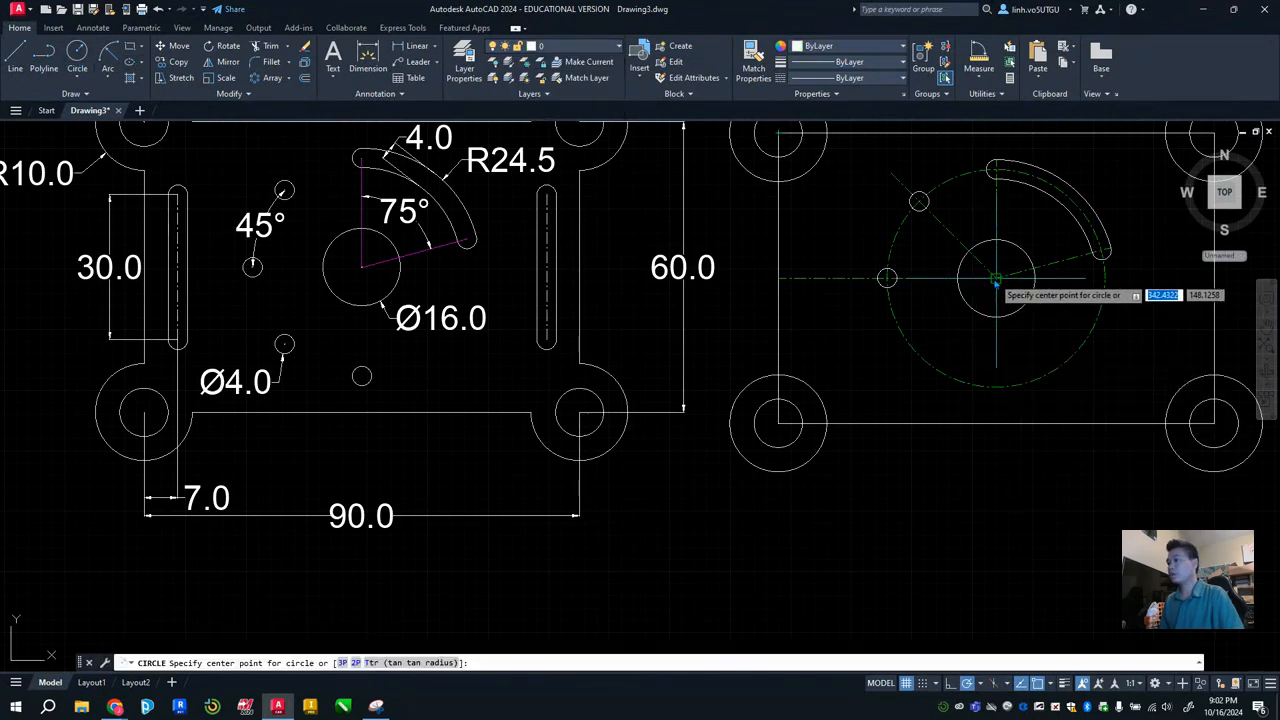
{"action": "left_click", "coordinate": [996, 385]}
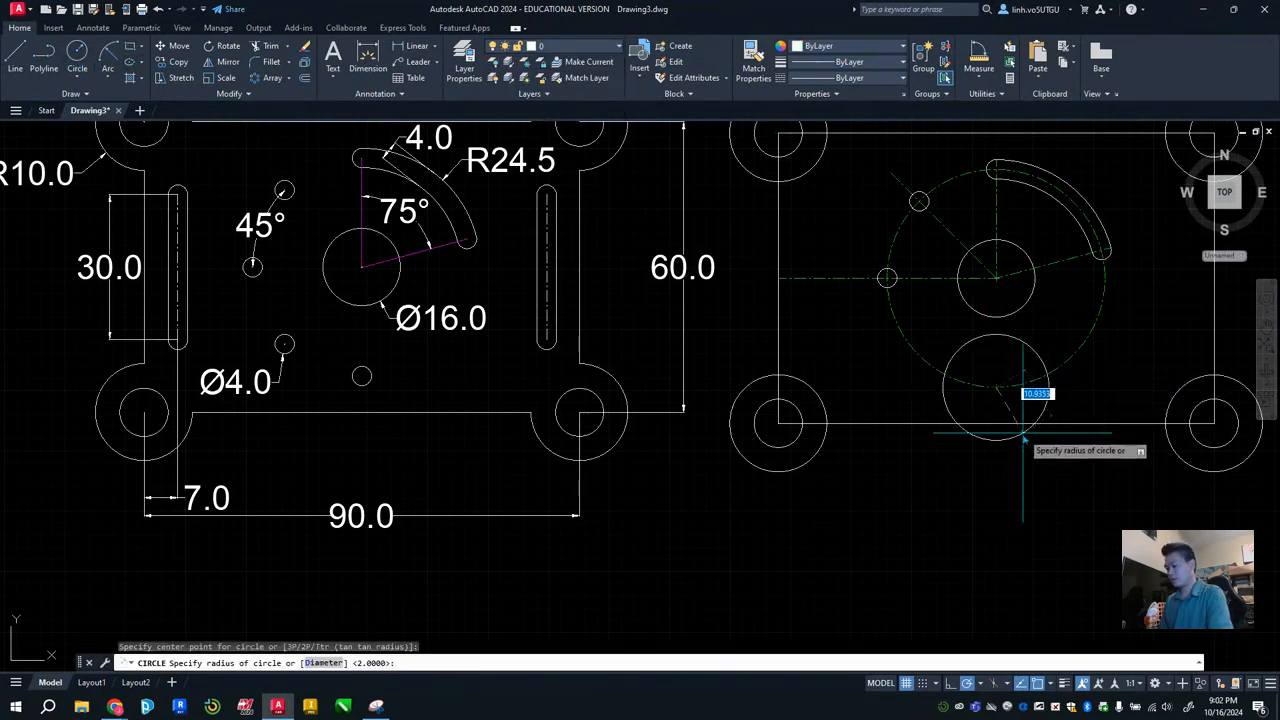
{"action": "type", "text": "2"}
{"action": "key", "text": "Return"}
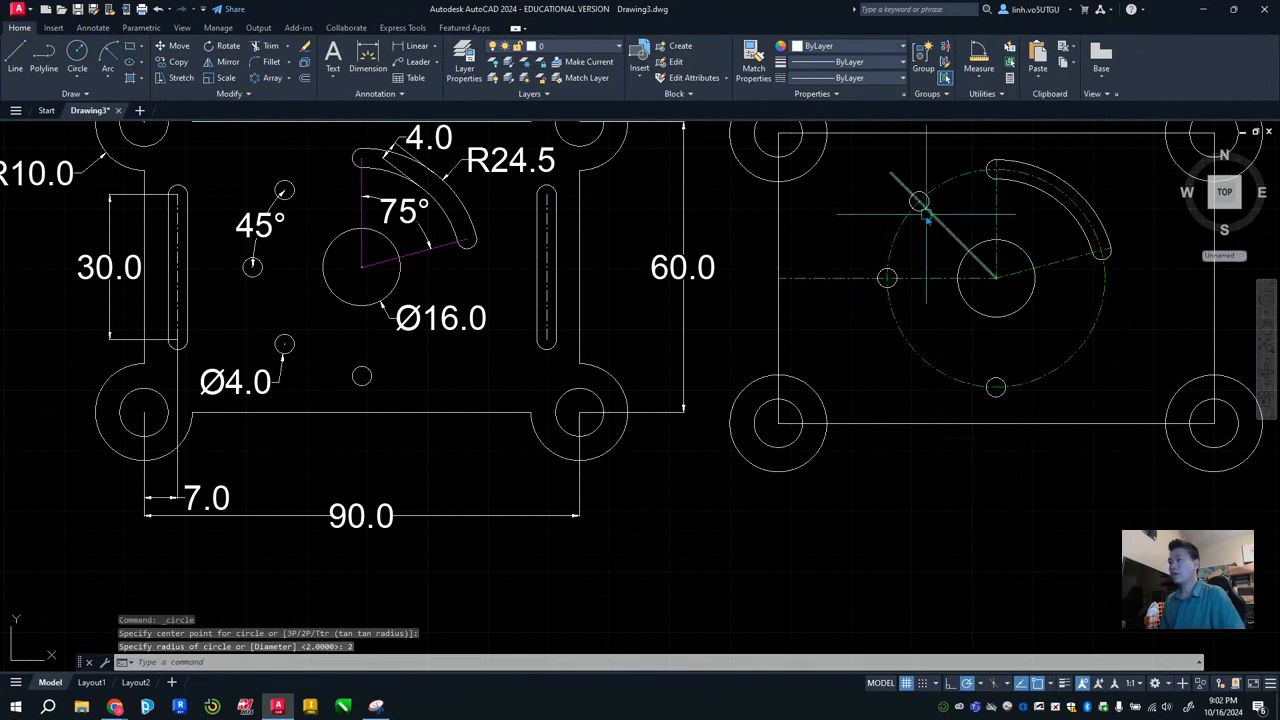
Mirror the small circle on the 135° line across the horizontal centreline, keeping the original
{"action": "left_click", "coordinate": [226, 62]}
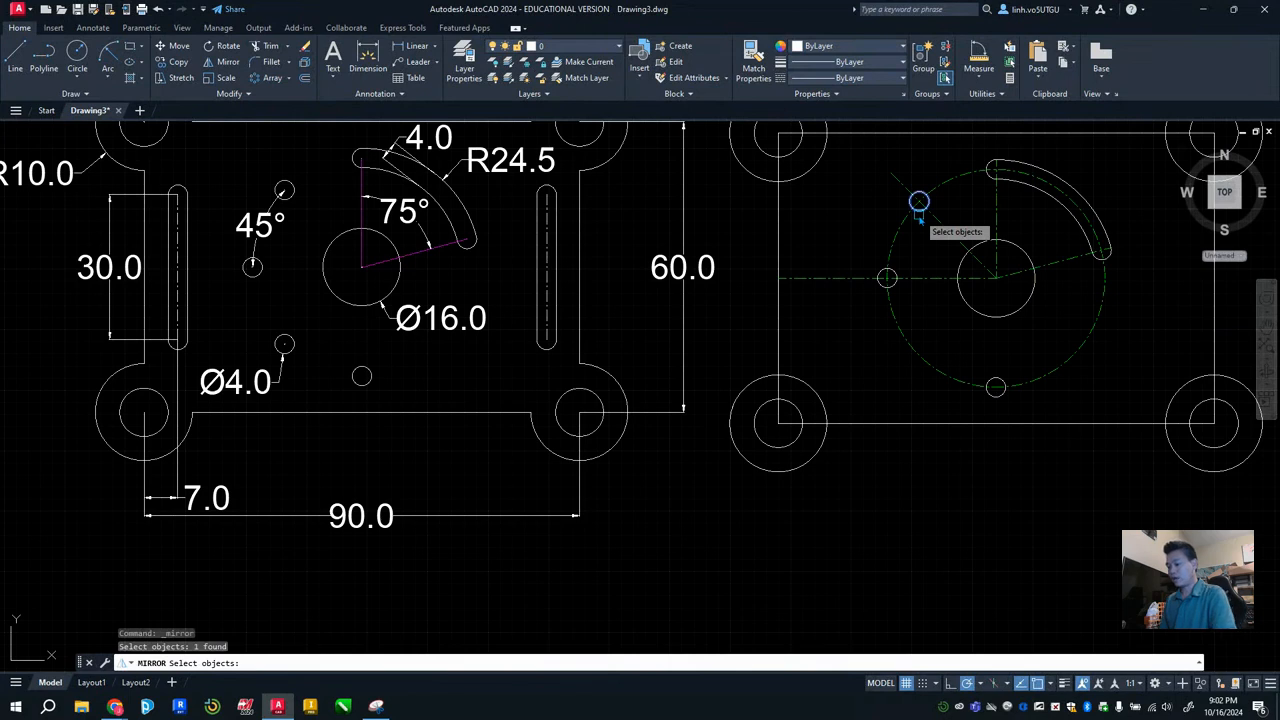
{"action": "key", "text": "Return"}
{"action": "left_click", "coordinate": [996, 278]}
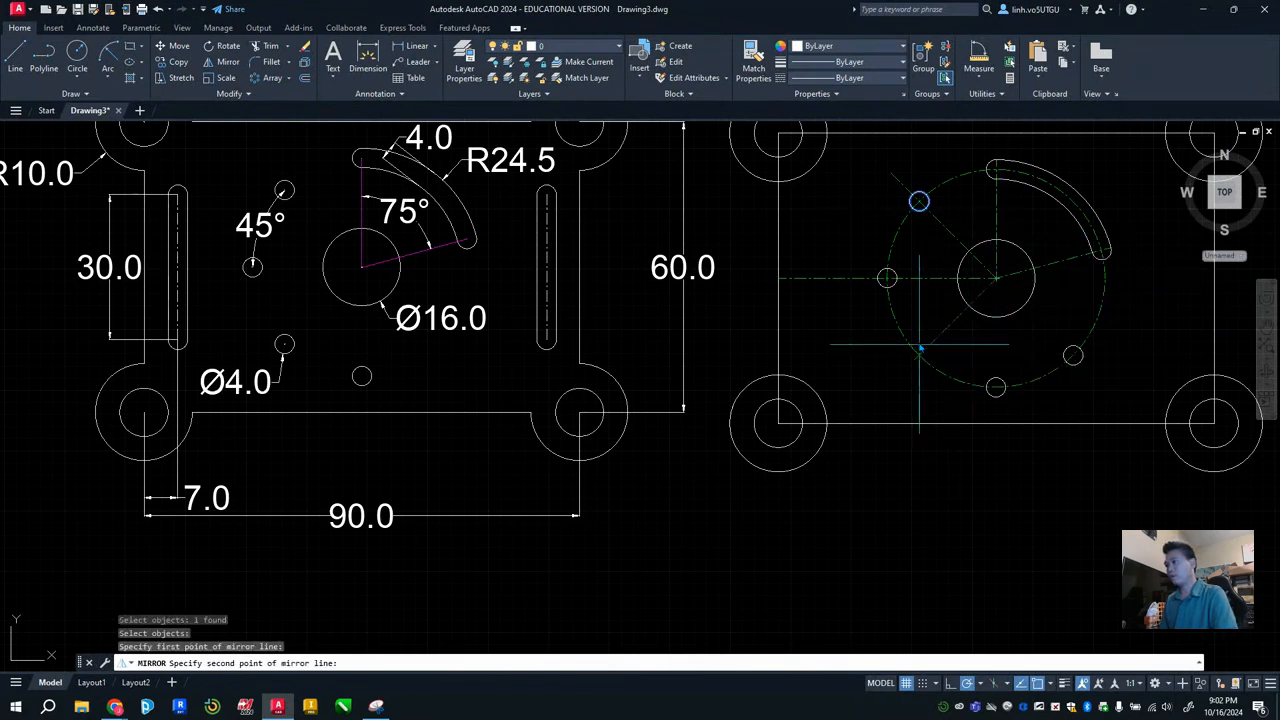
{"action": "left_click", "coordinate": [888, 279]}
{"action": "left_click", "coordinate": [930, 327]}
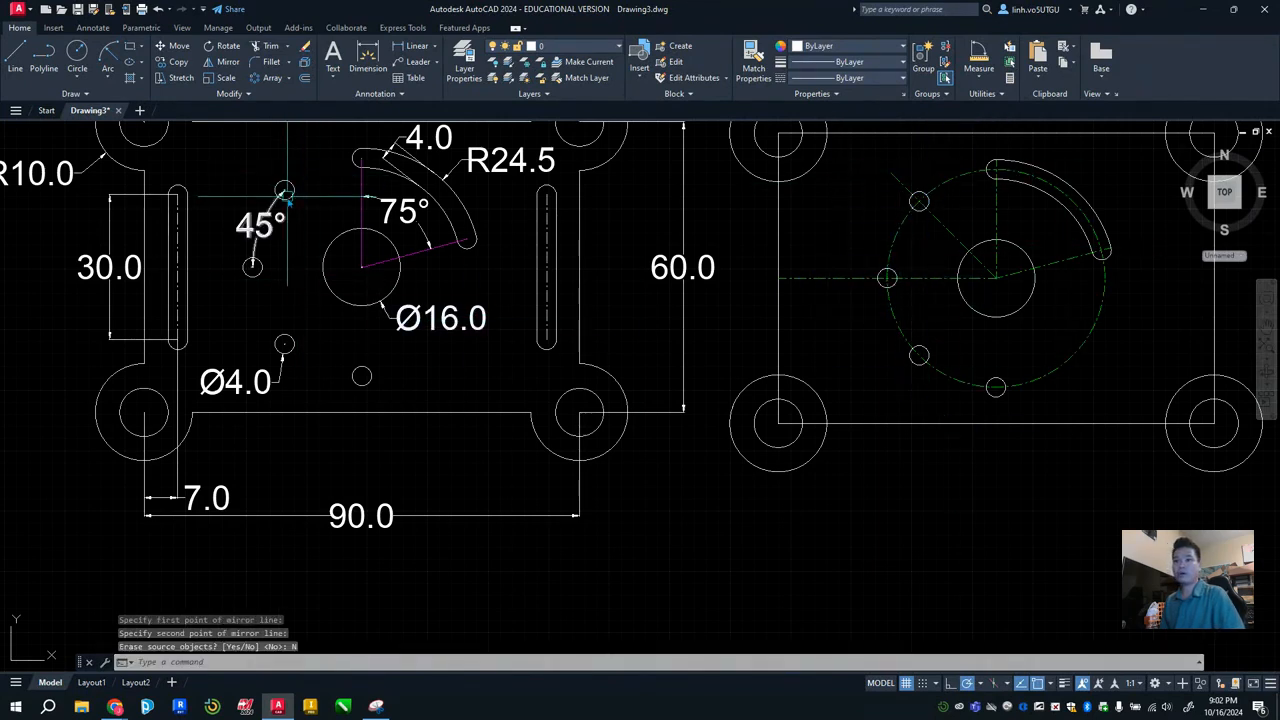
{"action": "key", "text": "Escape"}
{"action": "scroll", "coordinate": [851, 308], "scroll_direction": "down", "scroll_amount": 3}
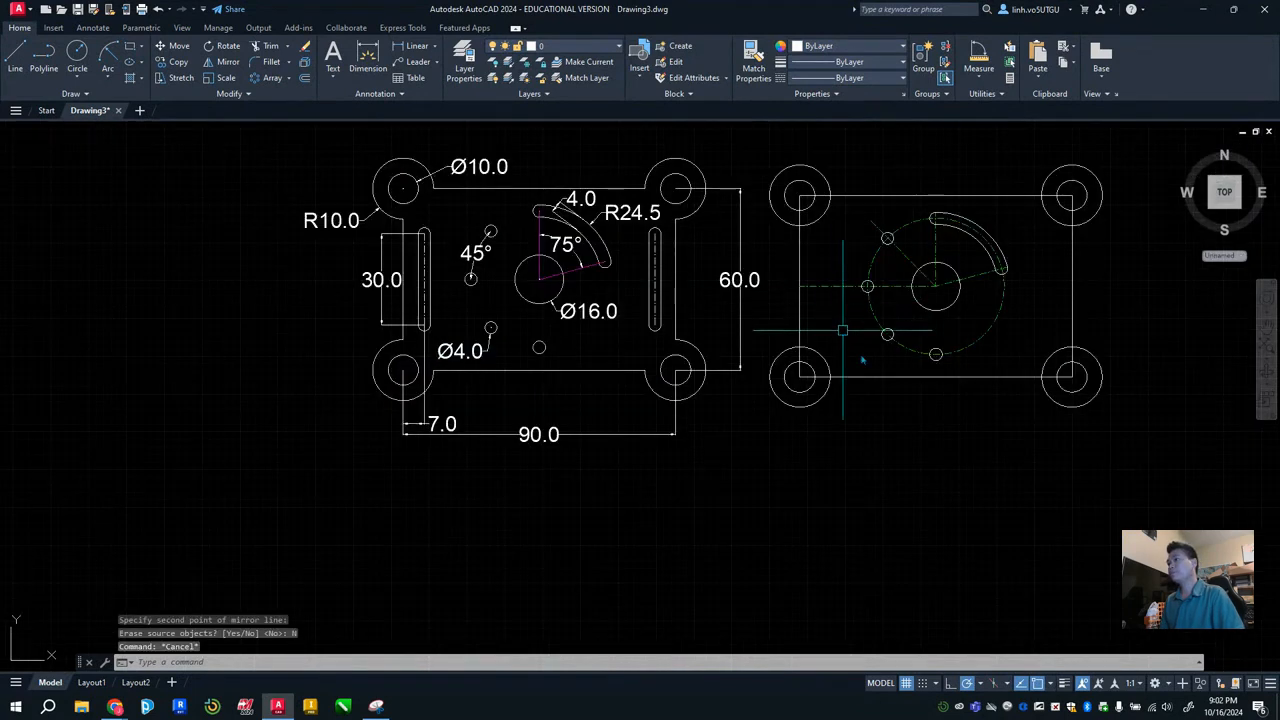
{"action": "scroll", "coordinate": [912, 428], "scroll_direction": "up", "scroll_amount": 3}
{"action": "middle_click_drag", "start_coordinate": [903, 420], "coordinate": [894, 480]}
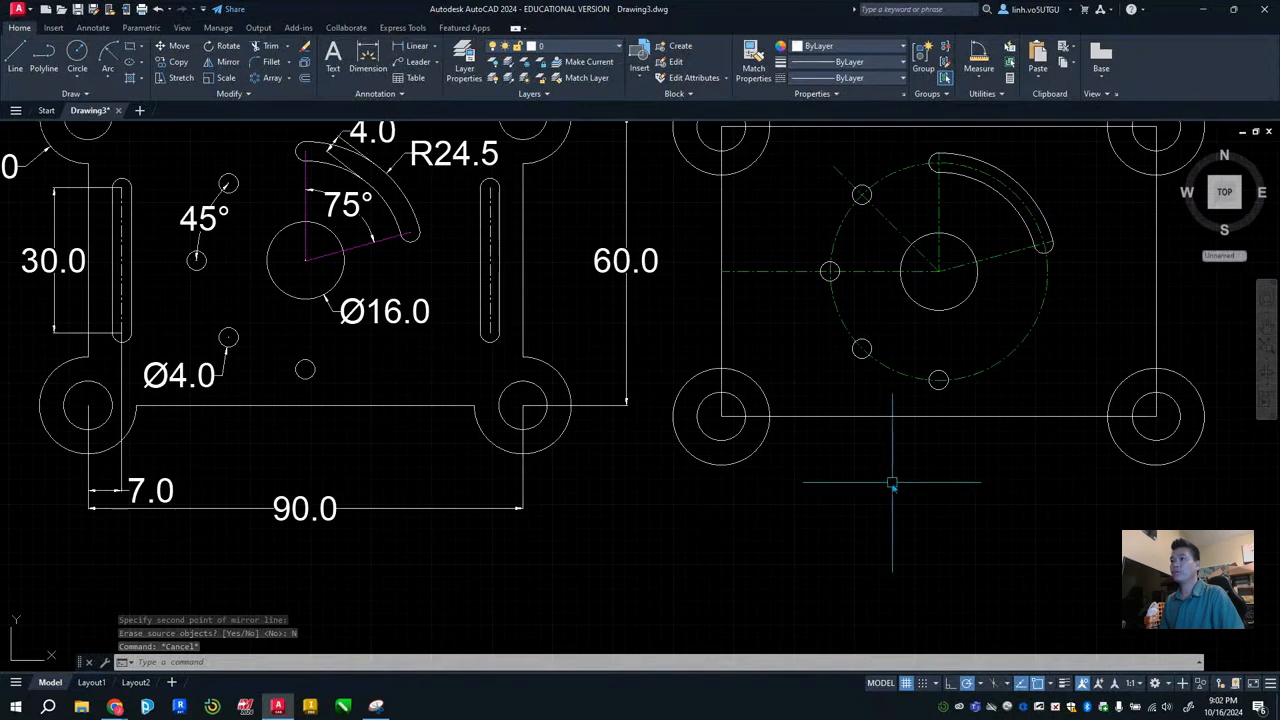
{"action": "scroll", "coordinate": [894, 480], "scroll_direction": "down", "scroll_amount": 2}
{"action": "scroll", "coordinate": [921, 481], "scroll_direction": "up", "scroll_amount": 2}
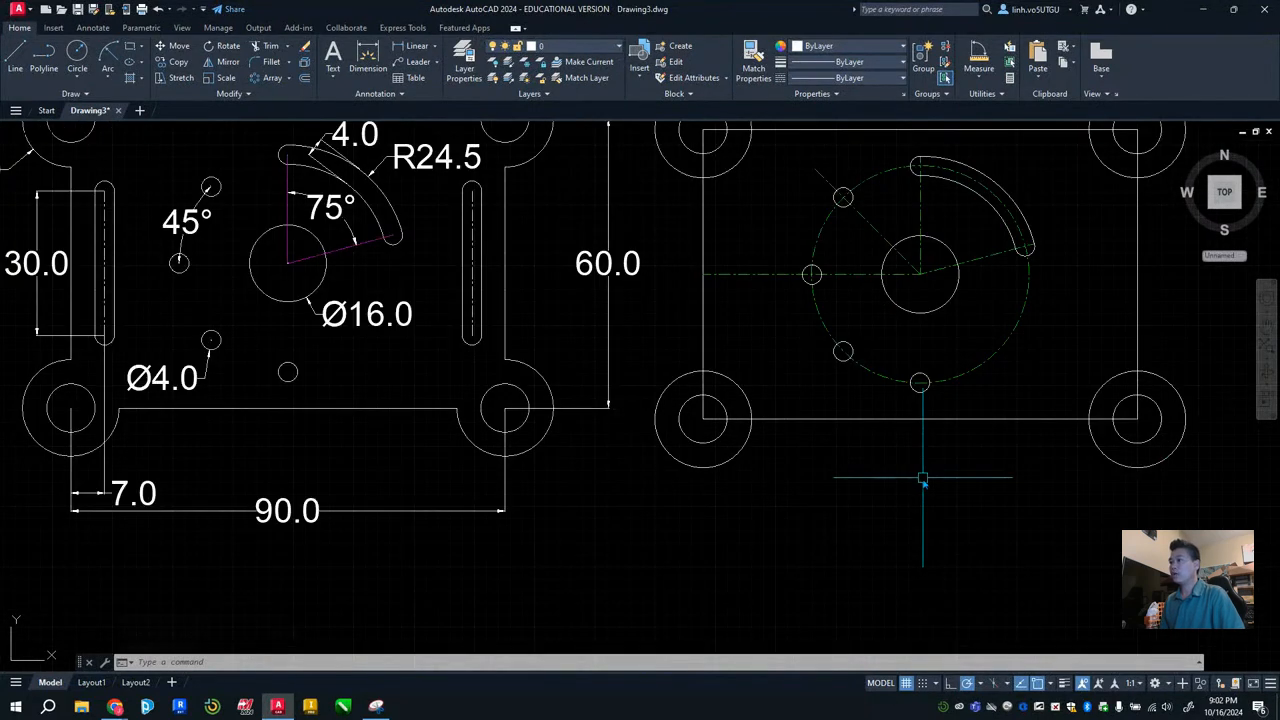
{"action": "middle_click_drag", "start_coordinate": [922, 480], "coordinate": [869, 517]}
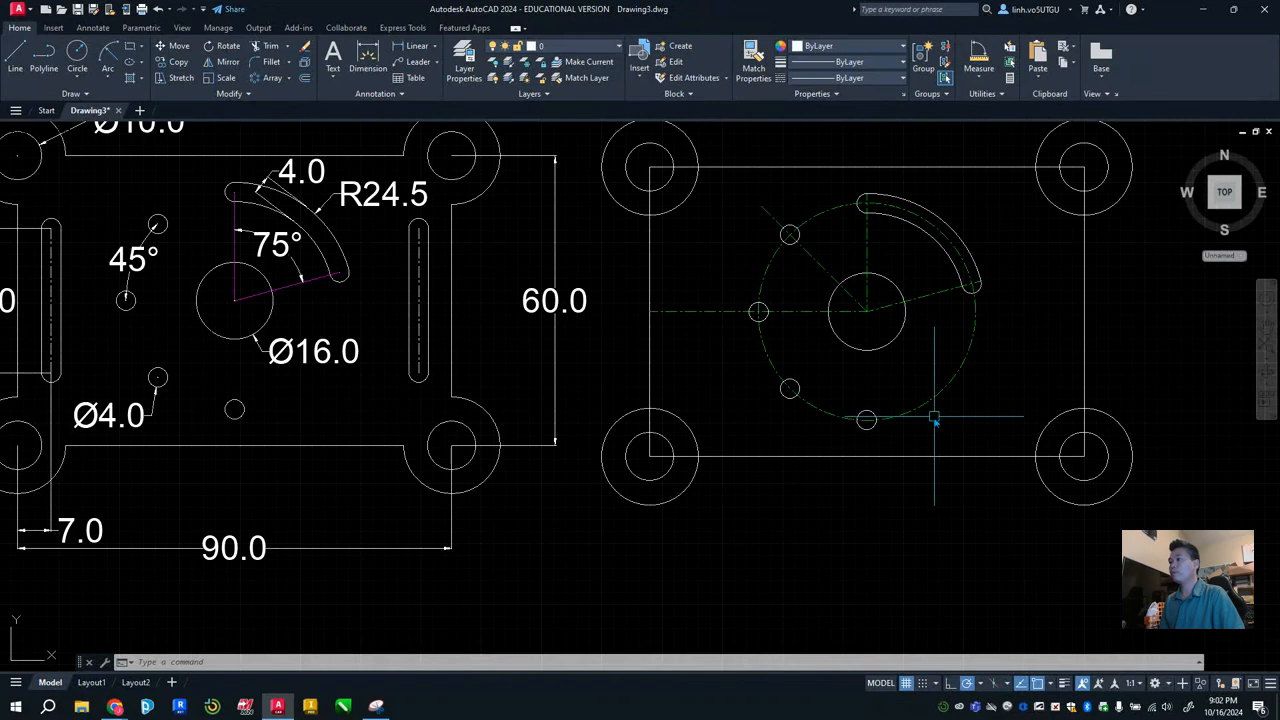
{"action": "scroll", "coordinate": [812, 406], "scroll_direction": "down", "scroll_amount": 2}
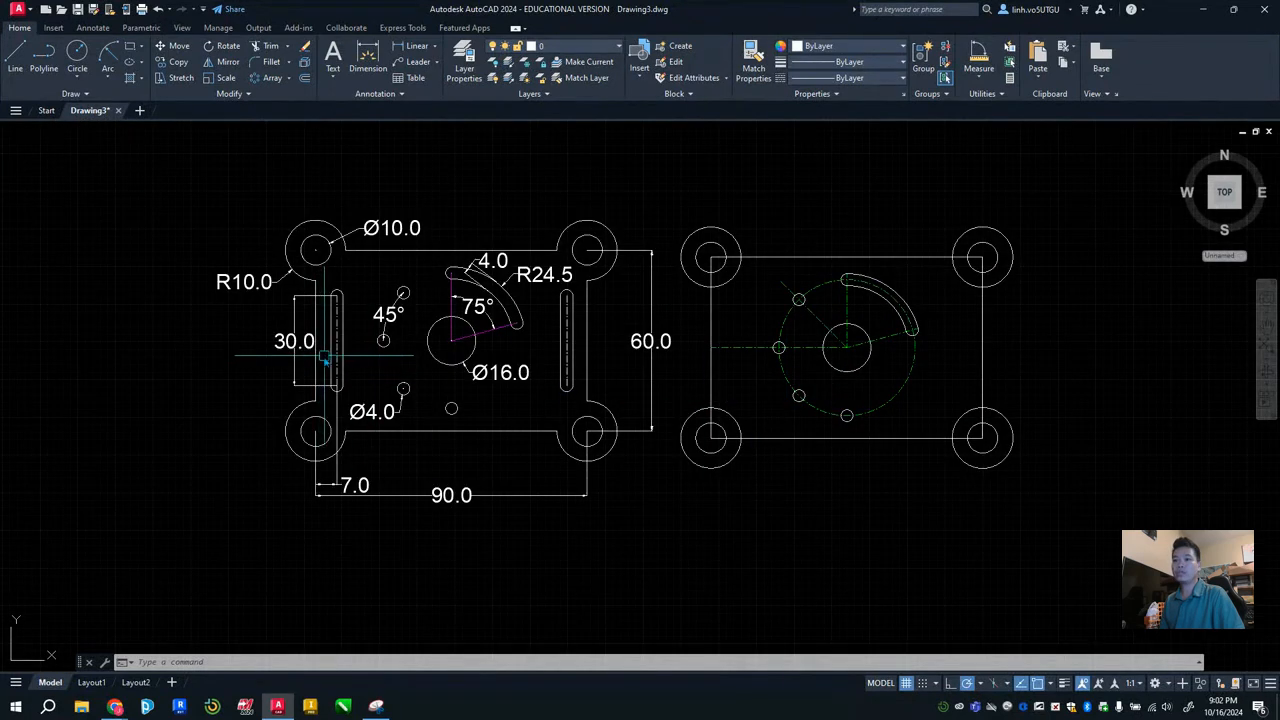
Draw a horizontal line 7 units long inward from the midpoint of the new plate's right edge
{"action": "scroll", "coordinate": [333, 350], "scroll_direction": "up", "scroll_amount": 2}
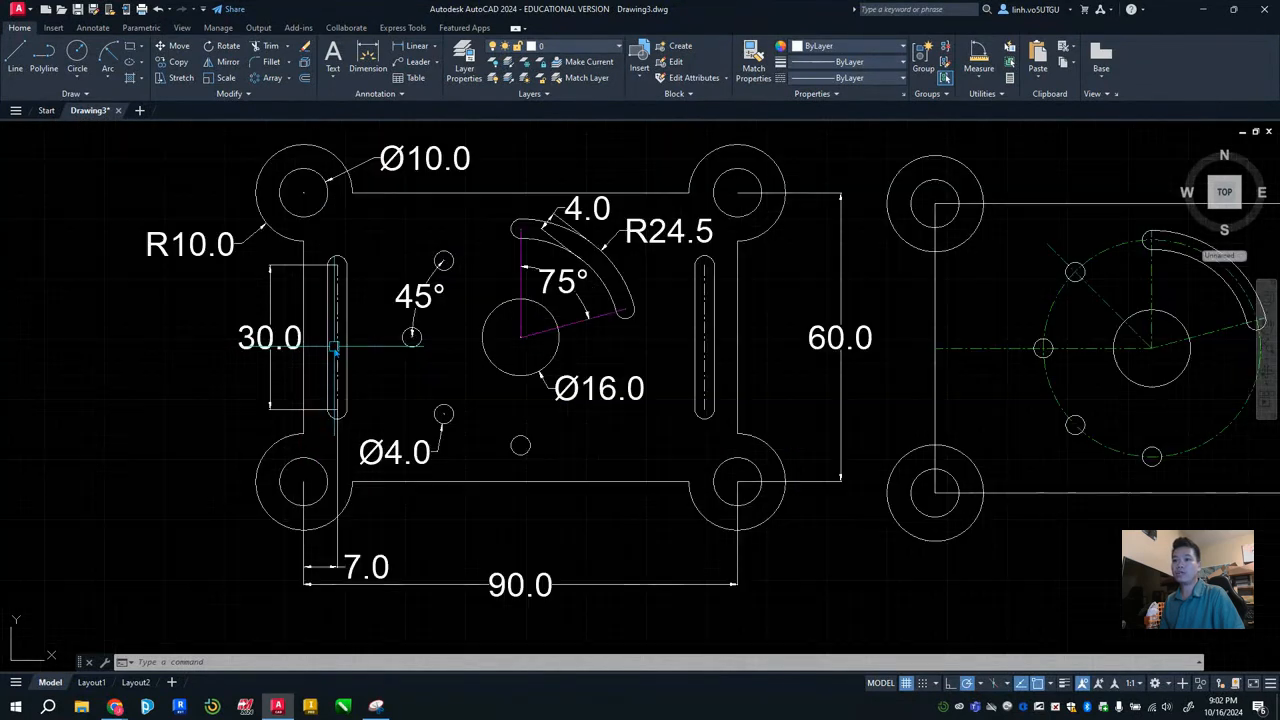
{"action": "left_click", "coordinate": [344, 561]}
{"action": "left_click", "coordinate": [350, 558]}
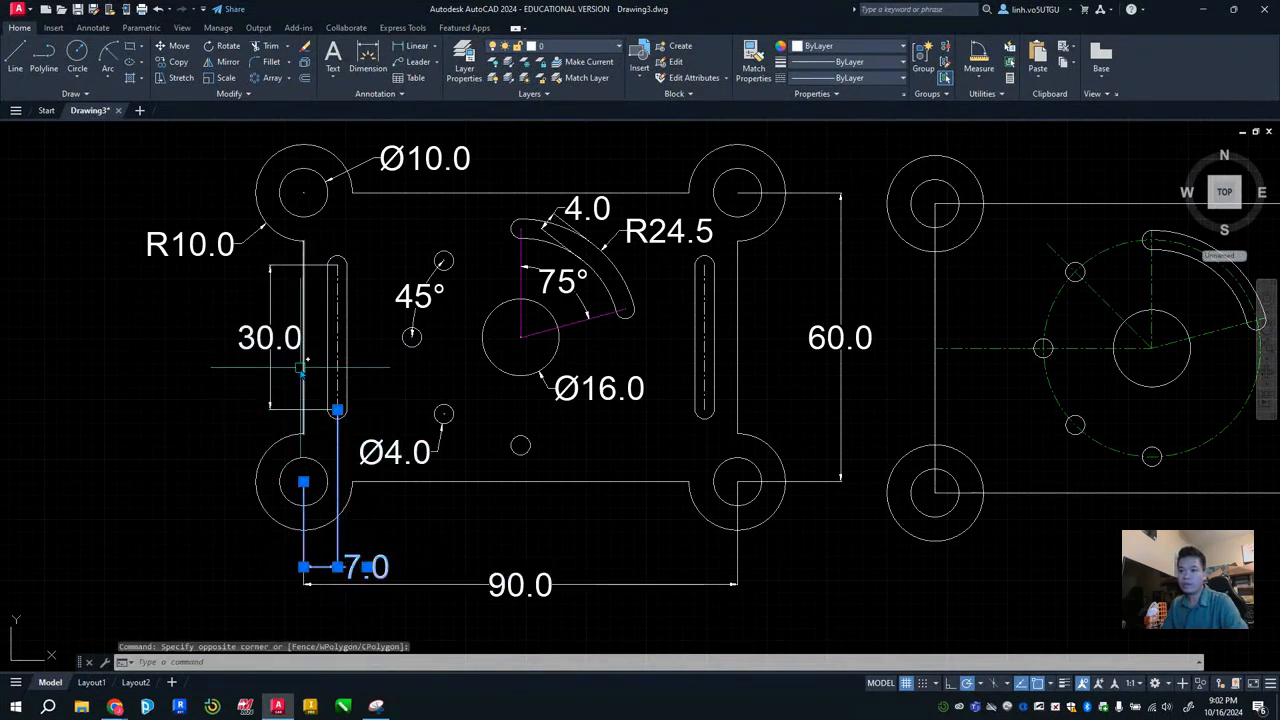
{"action": "left_click", "coordinate": [311, 420]}
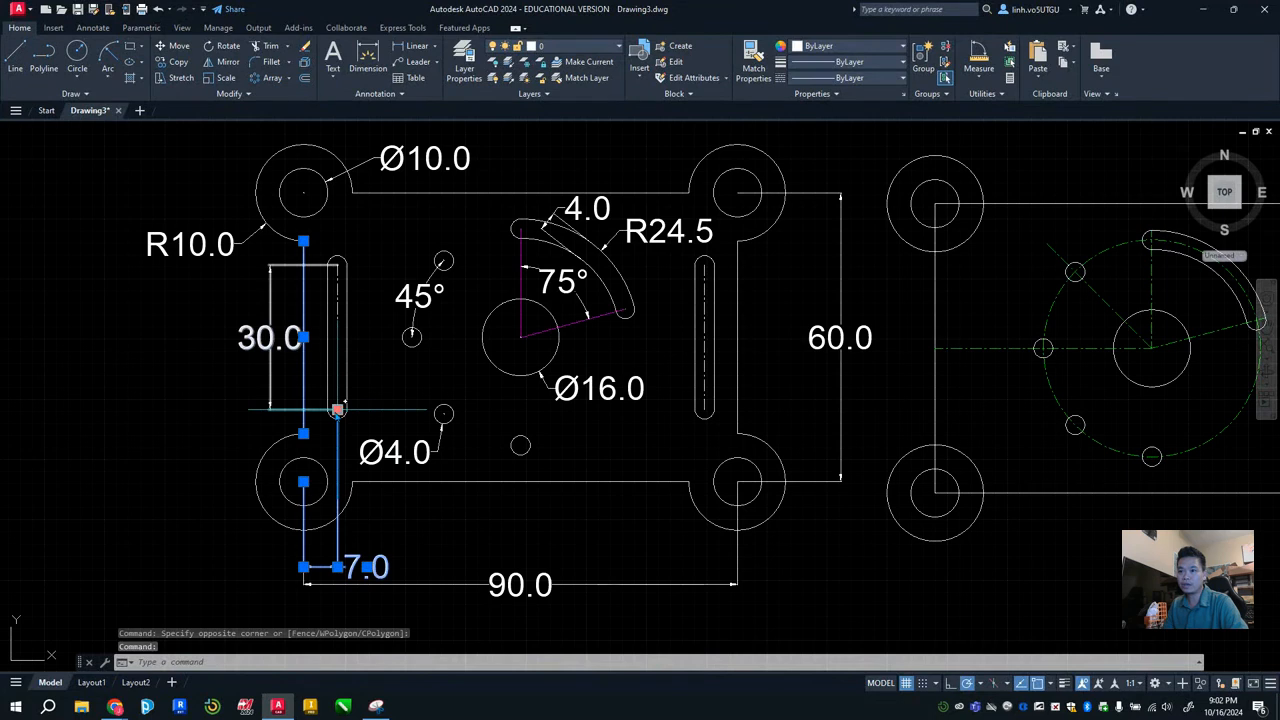
{"action": "key", "text": "Escape"}
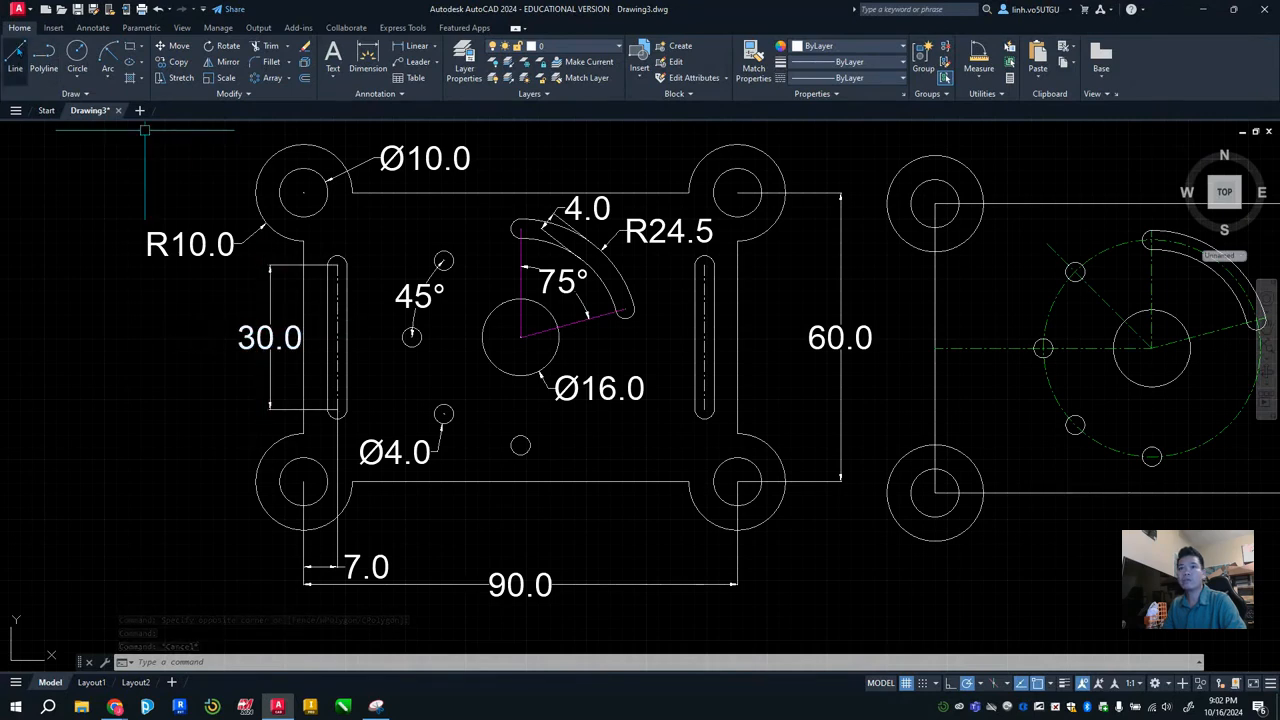
{"action": "left_click", "coordinate": [15, 60]}
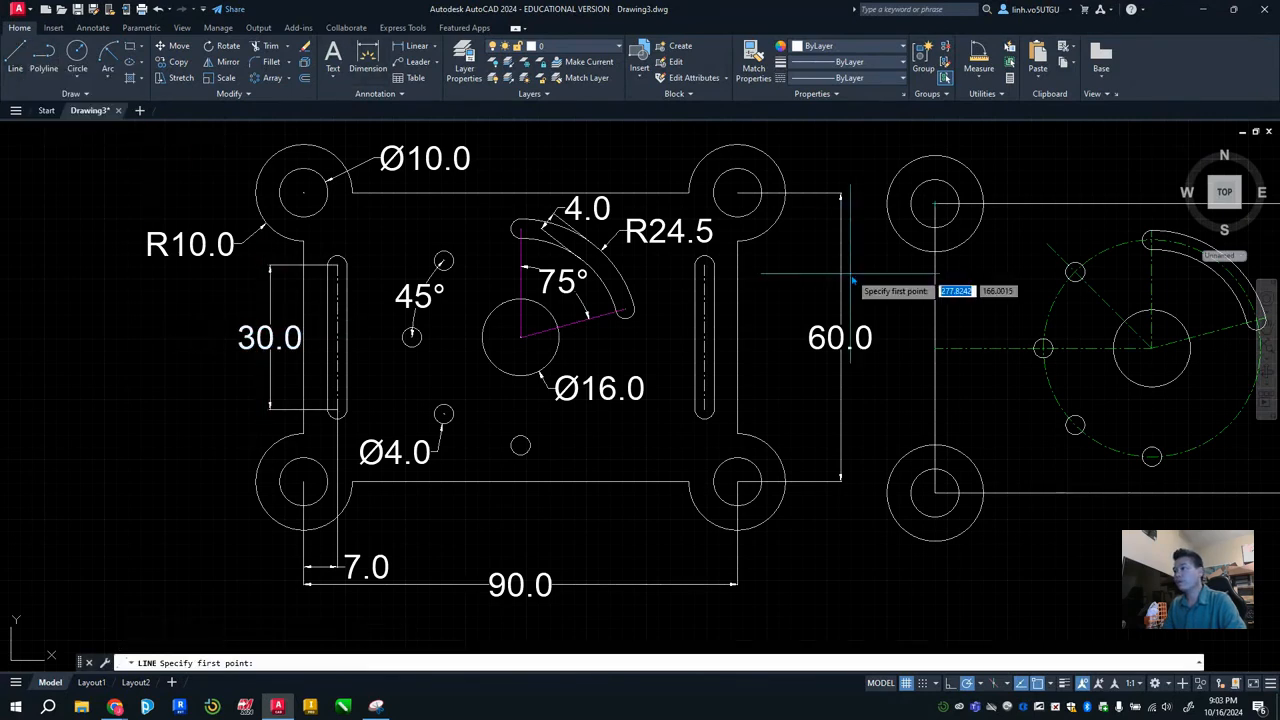
{"action": "middle_click_drag", "start_coordinate": [1132, 307], "coordinate": [719, 302]}
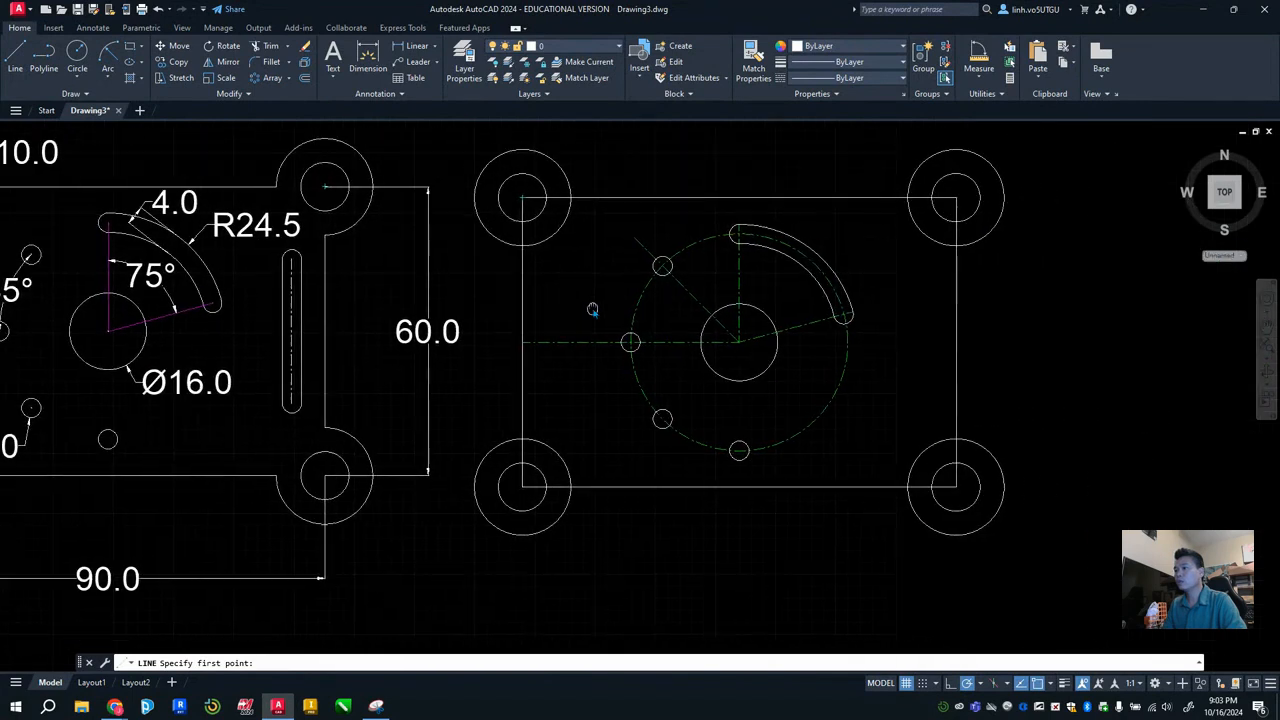
{"action": "left_click", "coordinate": [15, 58]}
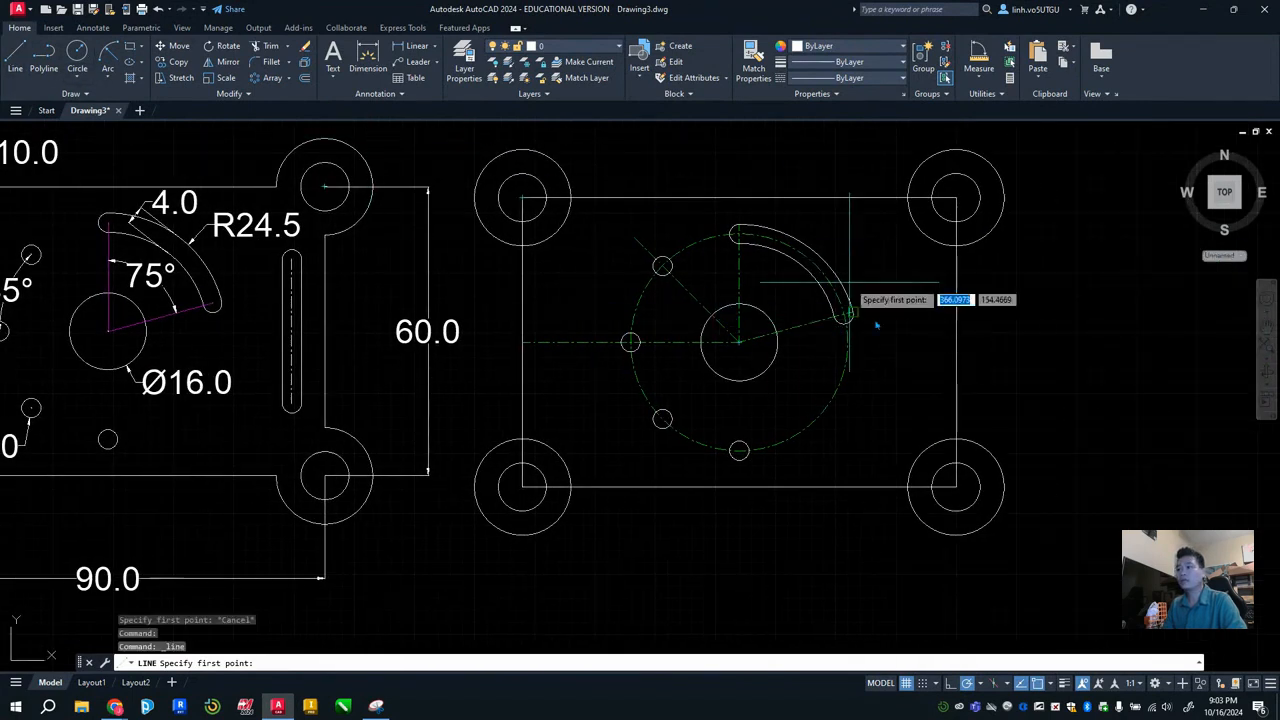
{"action": "left_click", "coordinate": [956, 342]}
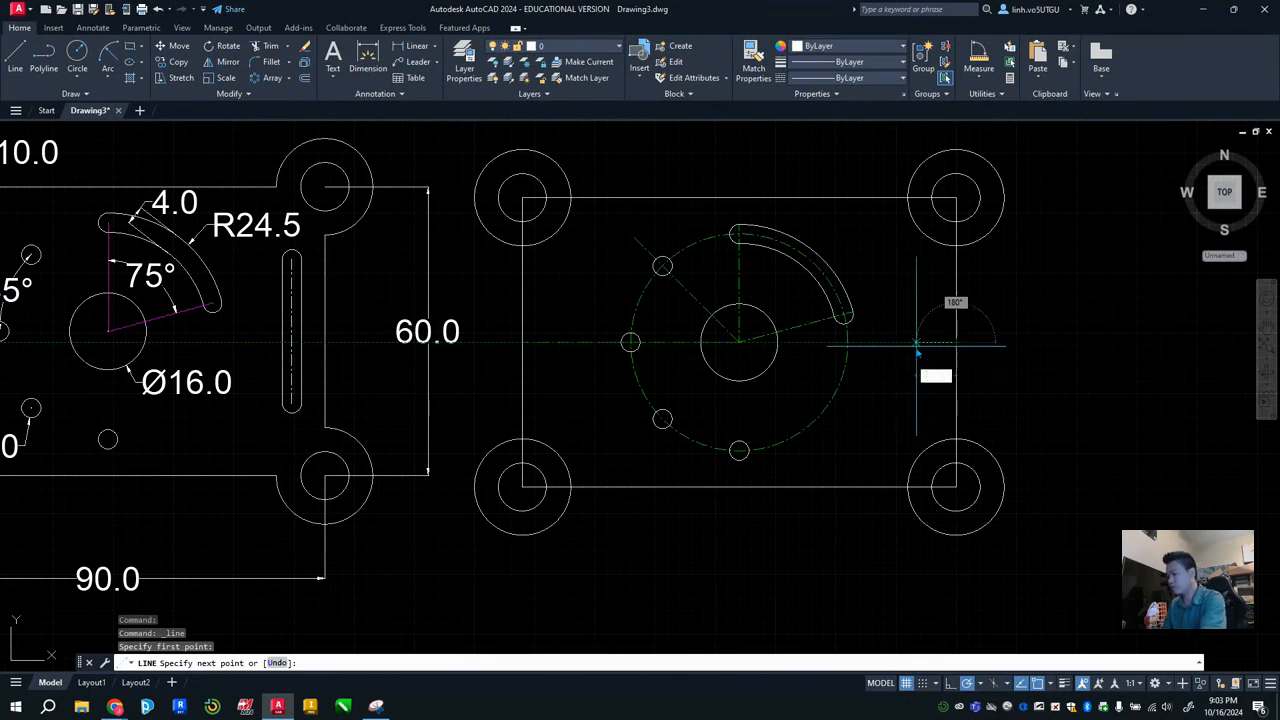
{"action": "type", "text": "7"}
{"action": "key", "text": "Return"}
{"action": "key", "text": "Escape"}
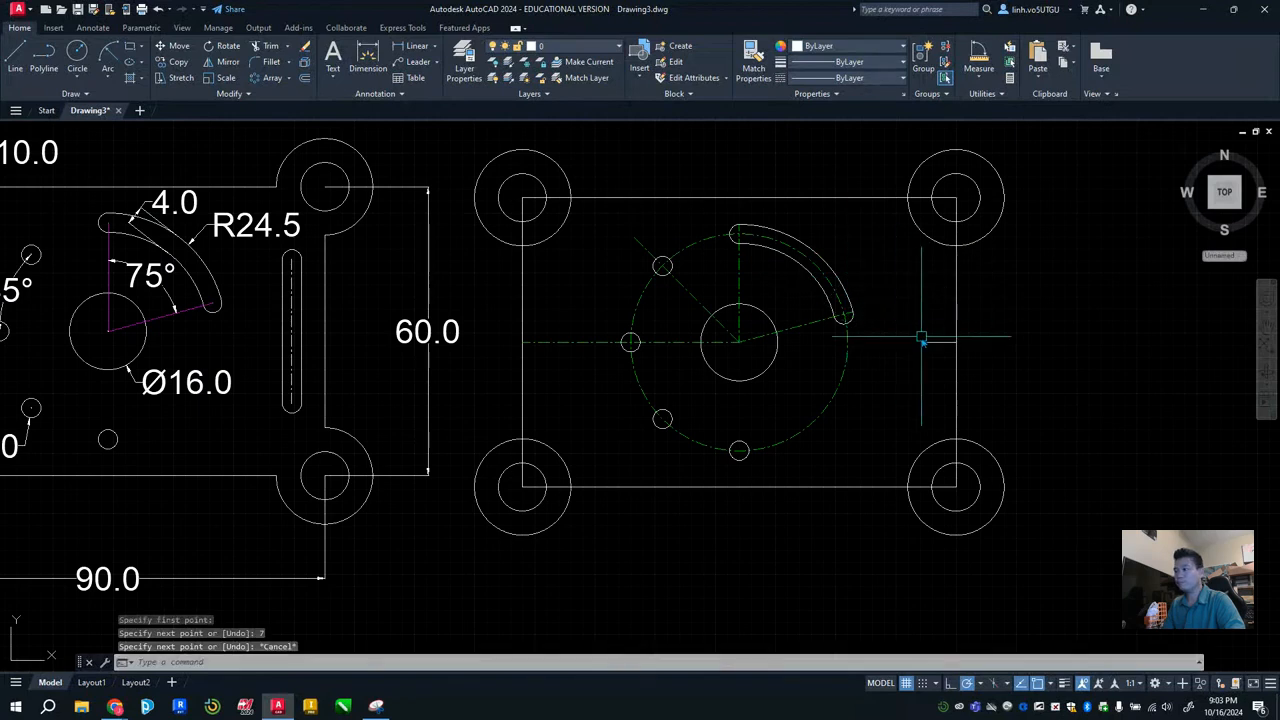
Move the short horizontal line at the right edge to the Centerlines layer
{"action": "left_click", "coordinate": [940, 343]}
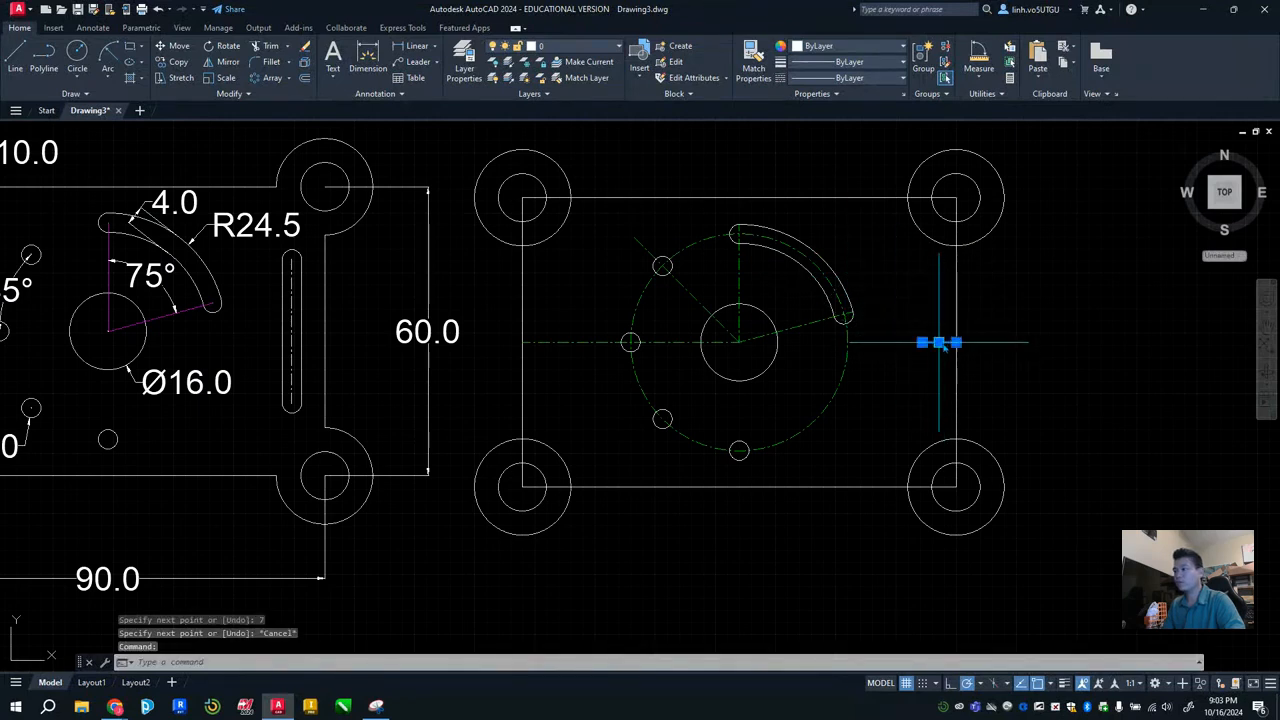
{"action": "left_click", "coordinate": [590, 47]}
{"action": "left_click", "coordinate": [563, 79]}
{"action": "key", "text": "Escape"}
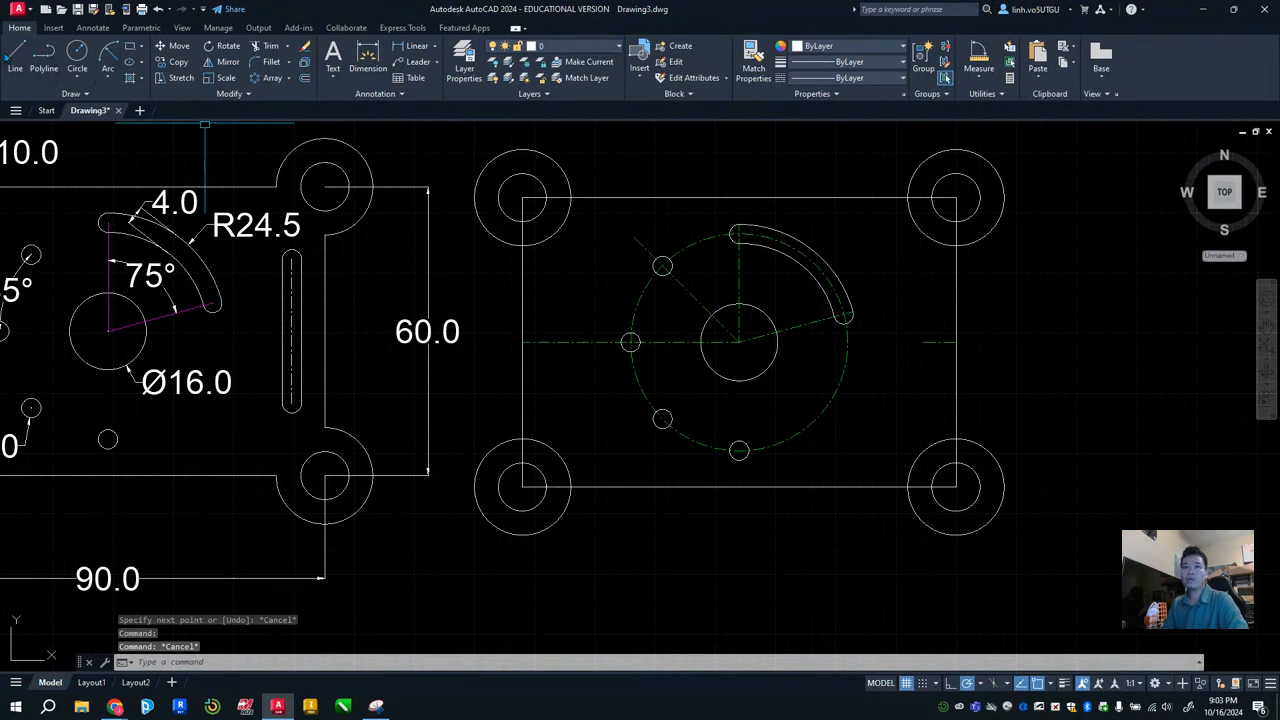
Using tracking (tk), draw a line 30 units straight down, starting 15 units above the inner end of the short horizontal line
{"action": "key", "text": "l"}
{"action": "key", "text": "Return"}
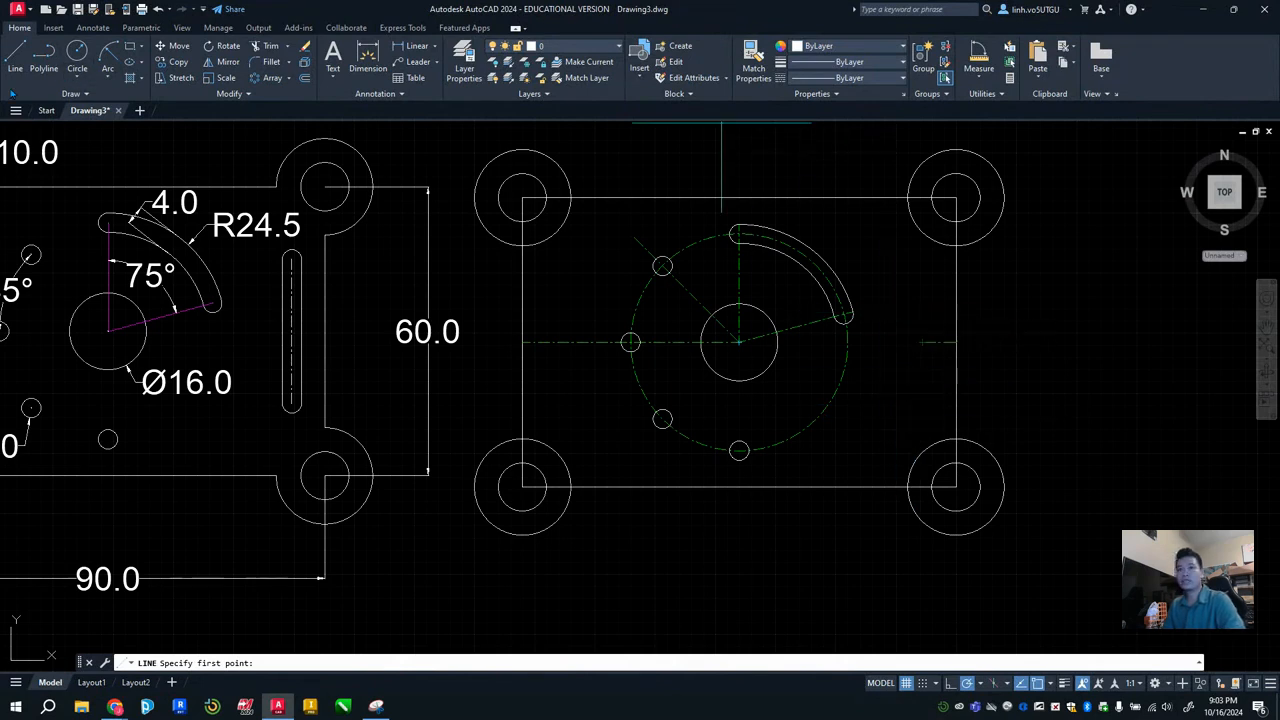
{"action": "left_click", "coordinate": [15, 55]}
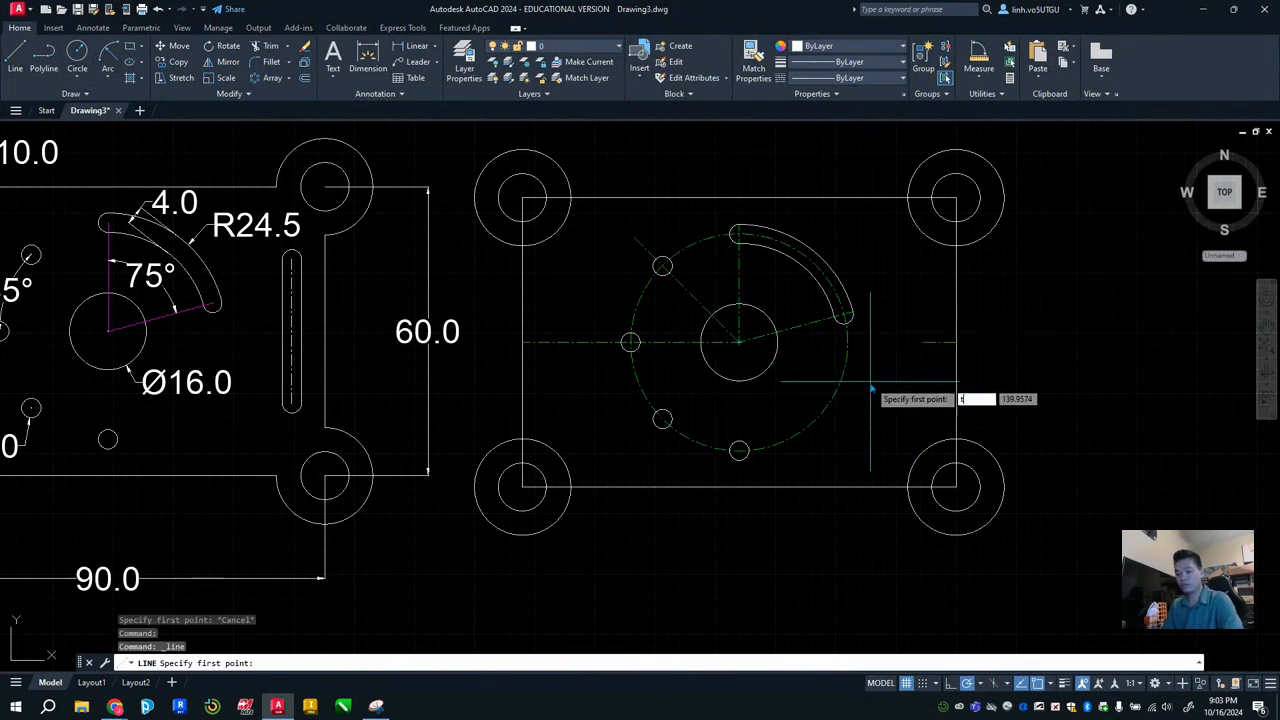
{"action": "type", "text": "tk"}
{"action": "key", "text": "Return"}
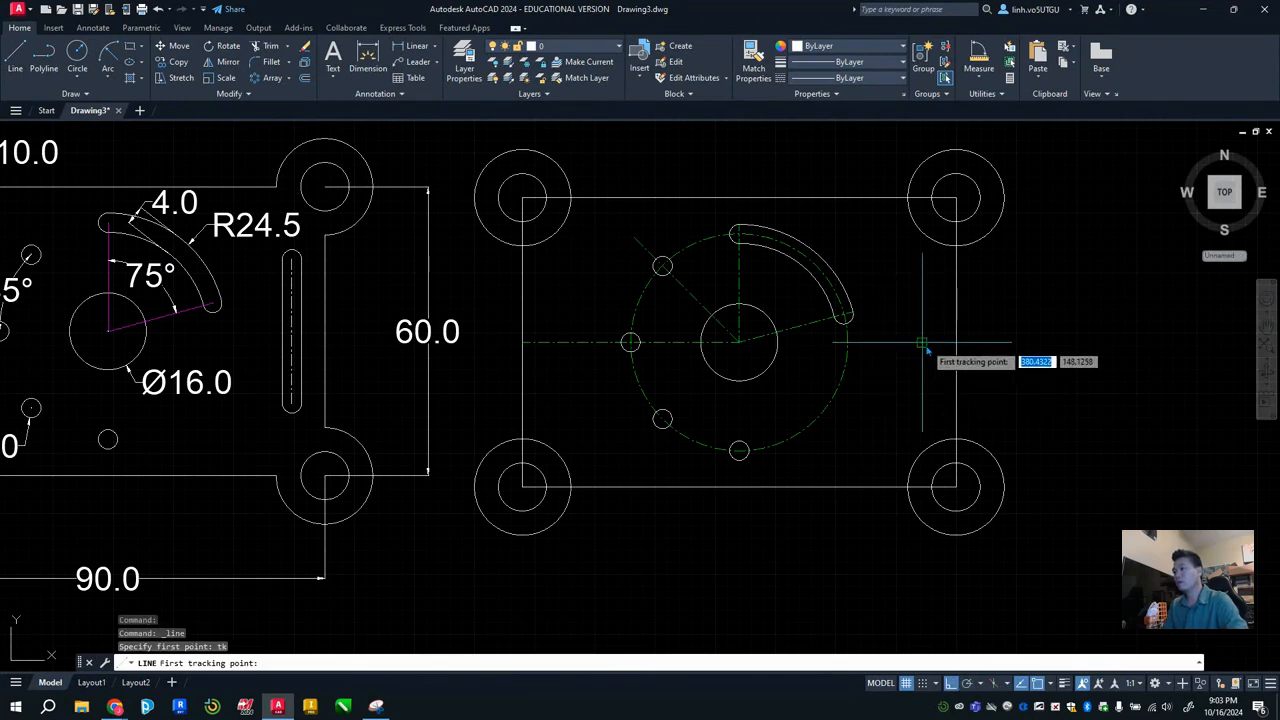
{"action": "left_click", "coordinate": [924, 345]}
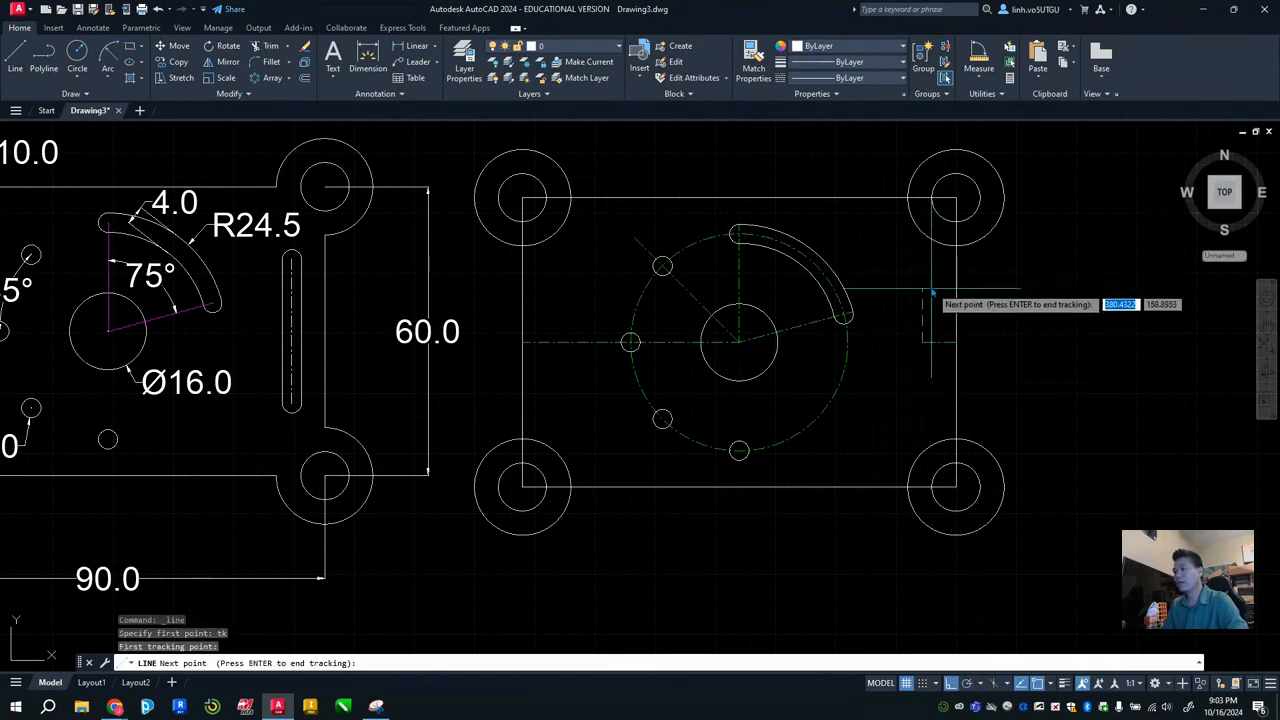
{"action": "scroll", "coordinate": [928, 292], "scroll_direction": "down", "scroll_amount": 2}
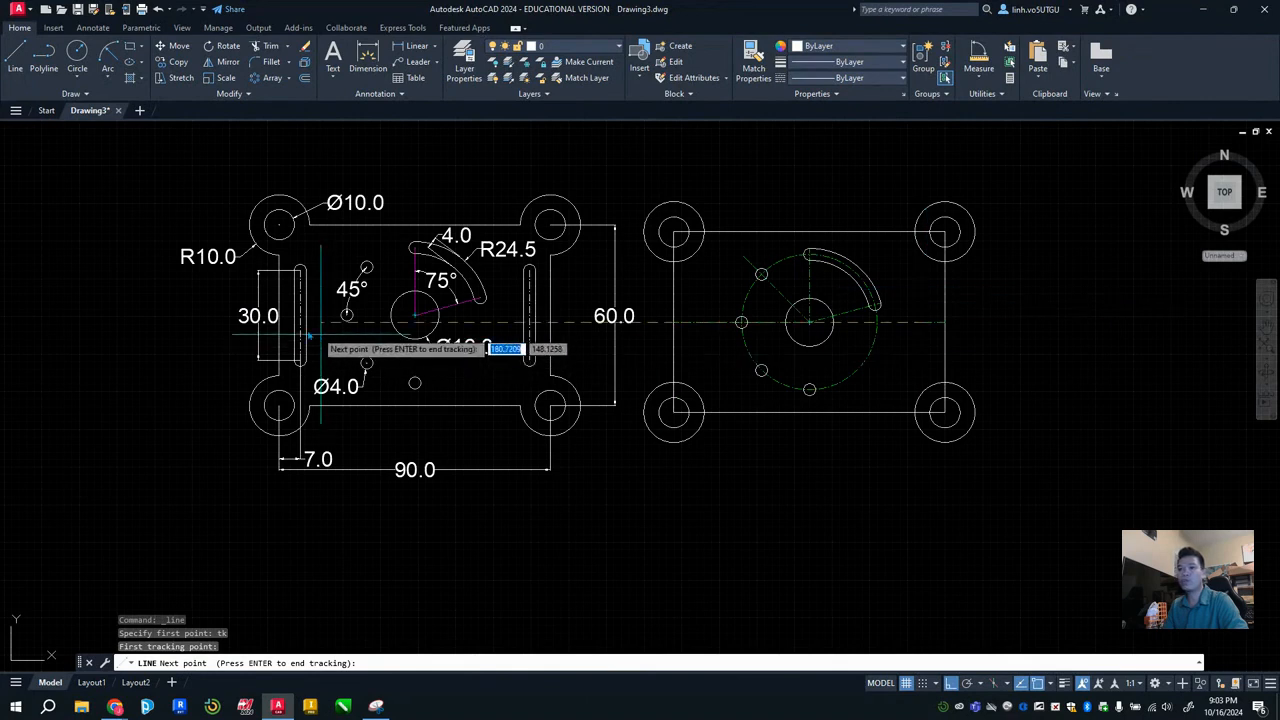
{"action": "scroll", "coordinate": [918, 325], "scroll_direction": "up", "scroll_amount": 2}
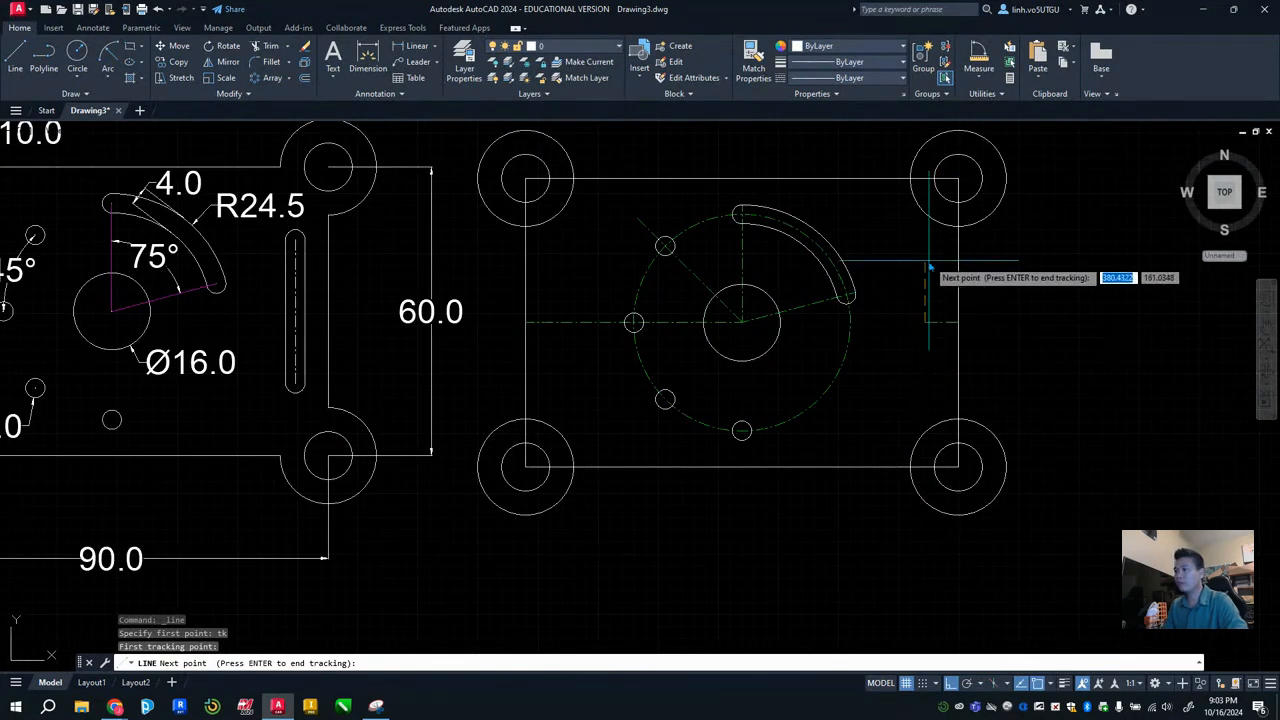
{"action": "key", "text": "Return"}
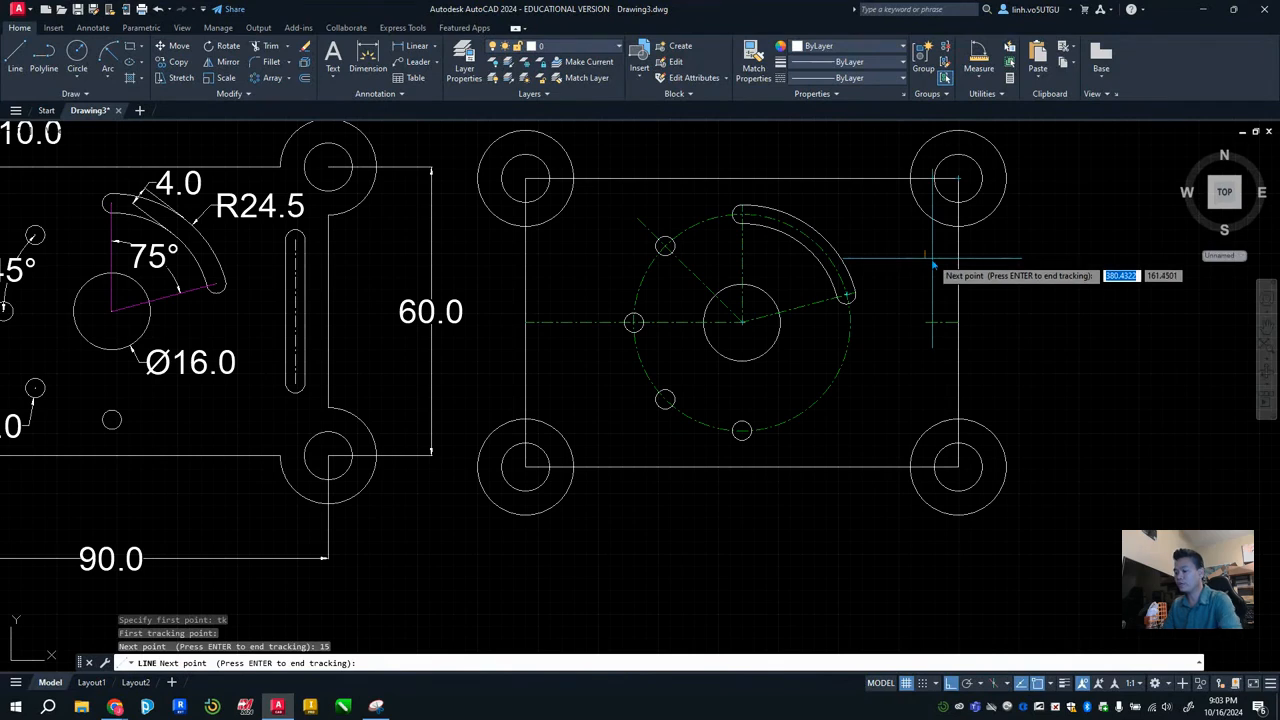
{"action": "key", "text": "Return"}
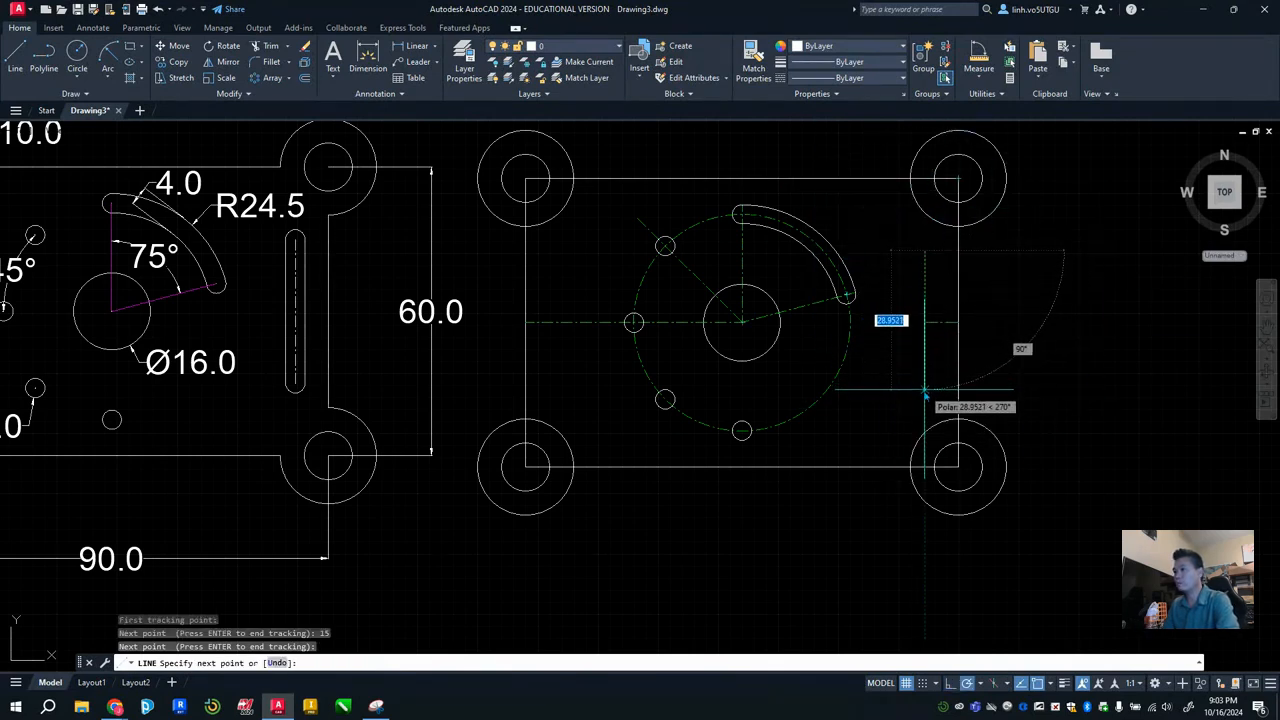
{"action": "type", "text": "30"}
{"action": "key", "text": "Return"}
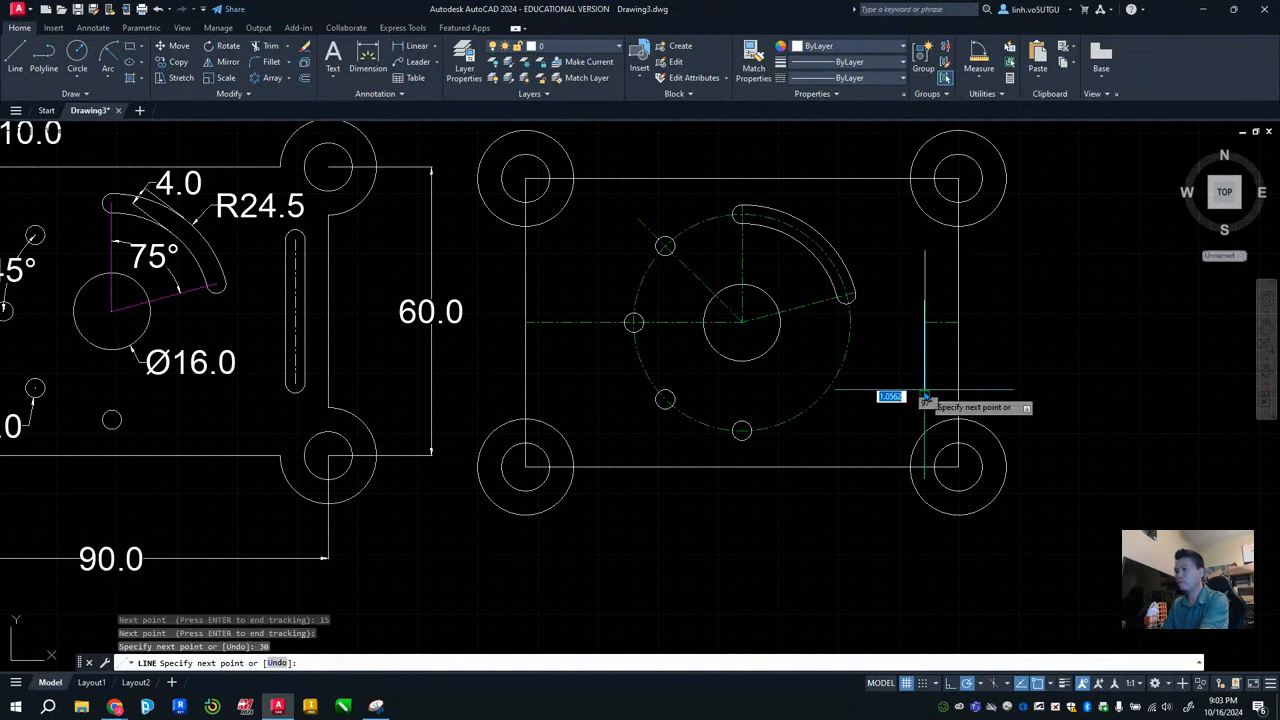
{"action": "key", "text": "Escape"}
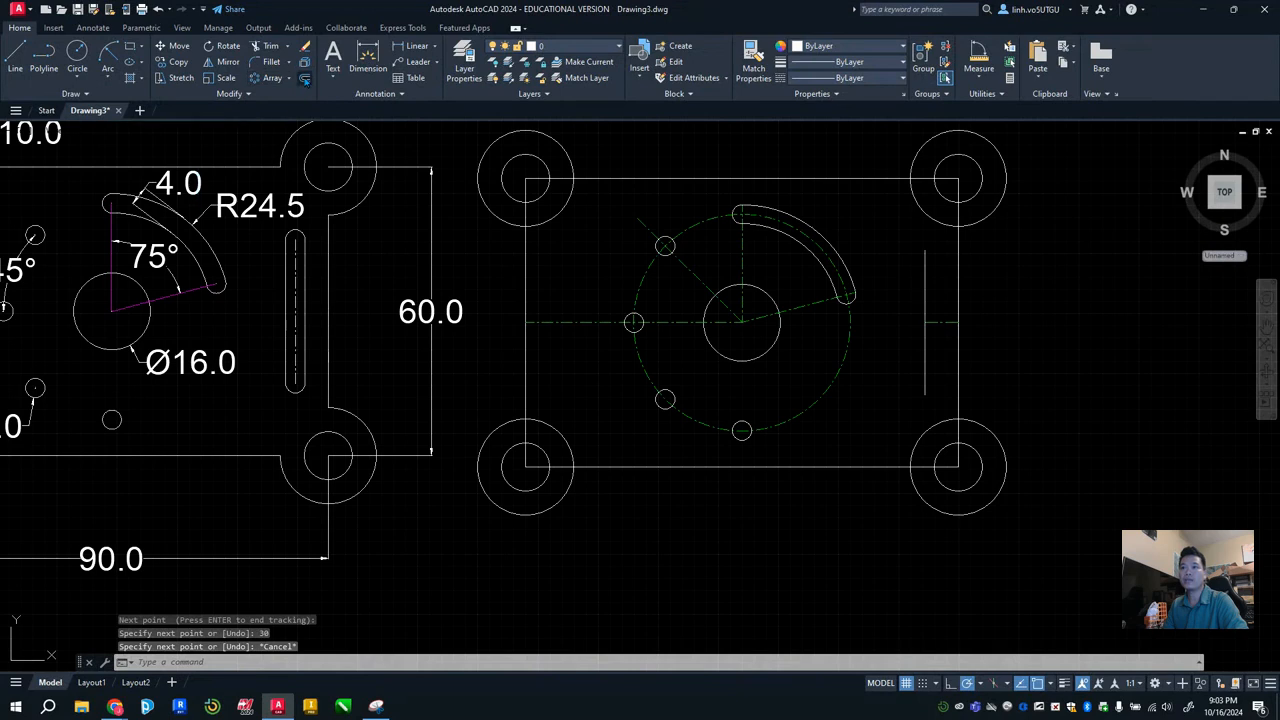
Offset the 30-unit vertical line by 2 to both sides
{"action": "type", "text": "o"}
{"action": "key", "text": "Return"}
{"action": "type", "text": "2"}
{"action": "key", "text": "Return"}
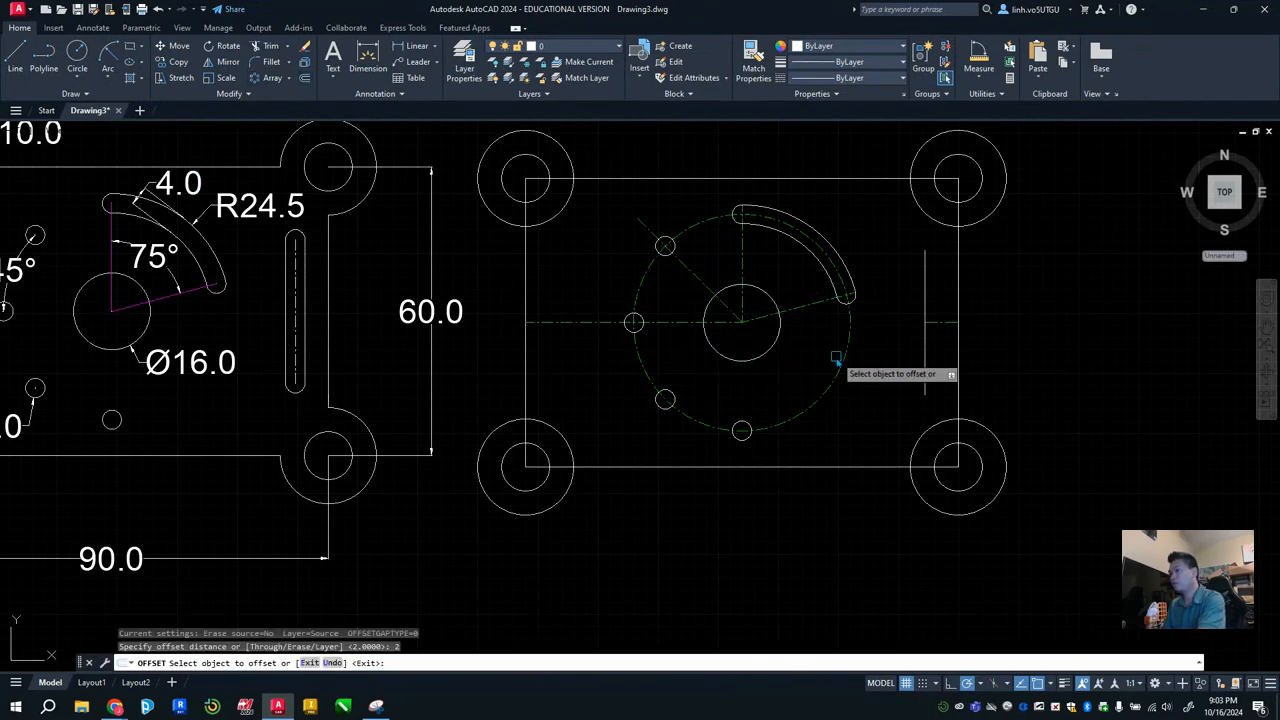
{"action": "left_click", "coordinate": [924, 347]}
{"action": "left_click", "coordinate": [897, 341]}
{"action": "left_click", "coordinate": [925, 340]}
{"action": "left_click", "coordinate": [941, 340]}
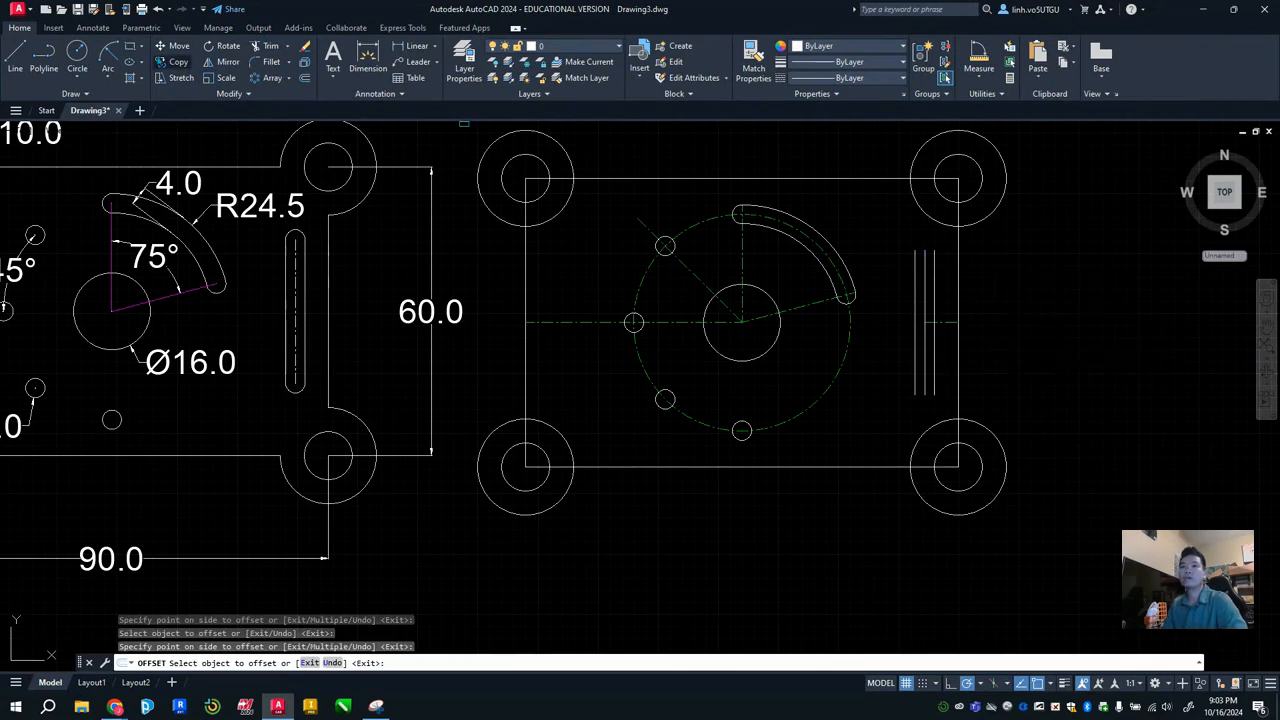
Draw a circle with radius 2 at each end of the middle vertical line
{"action": "left_click", "coordinate": [77, 55]}
{"action": "left_click", "coordinate": [924, 394]}
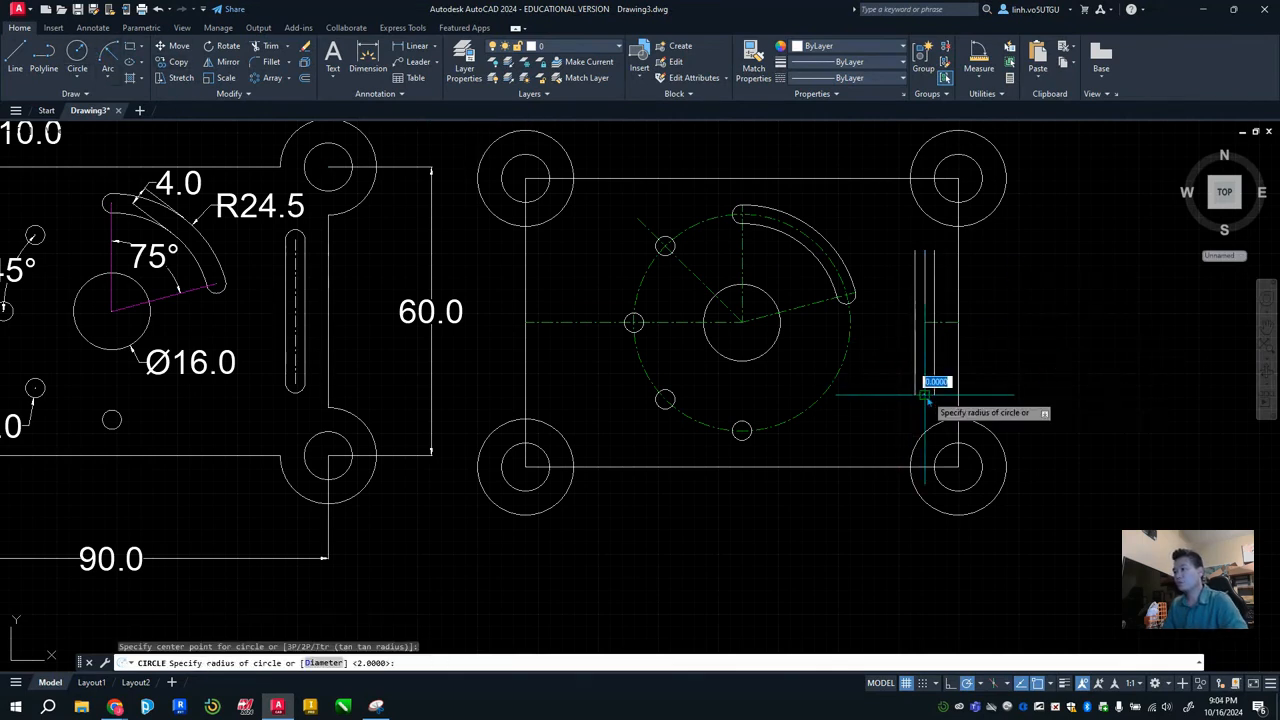
{"action": "key", "text": "Return"}
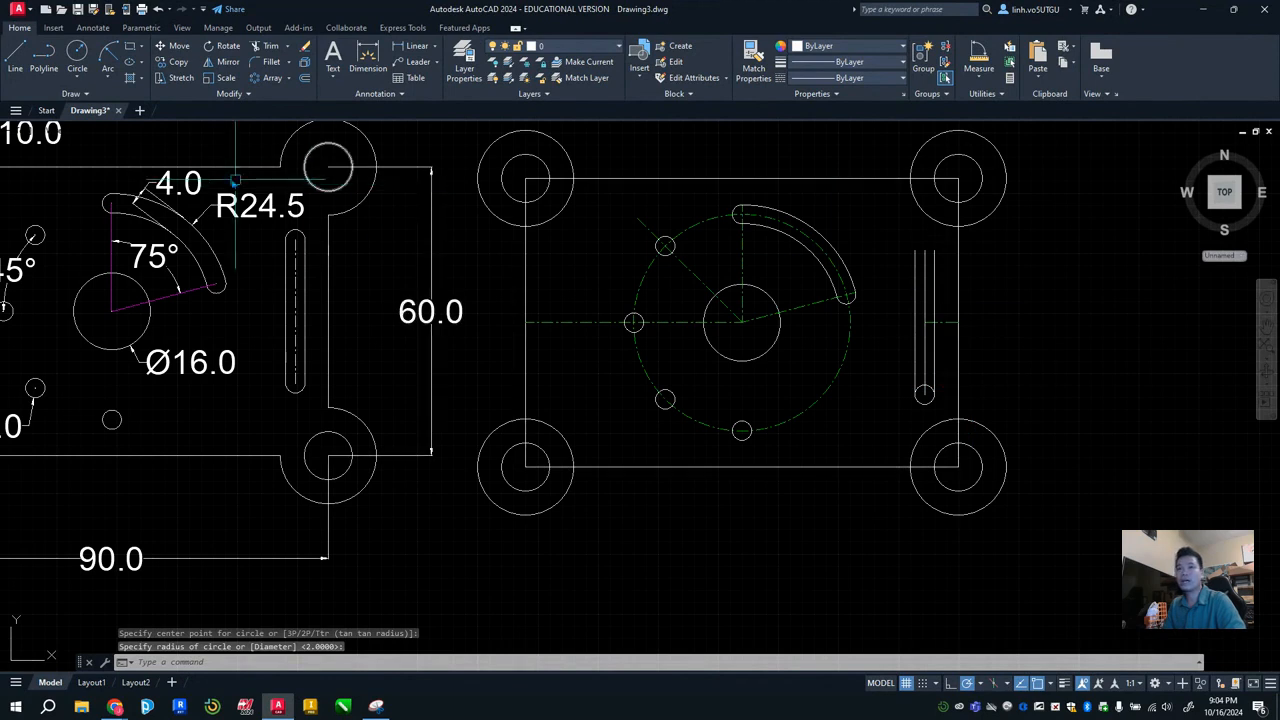
{"action": "left_click", "coordinate": [77, 55]}
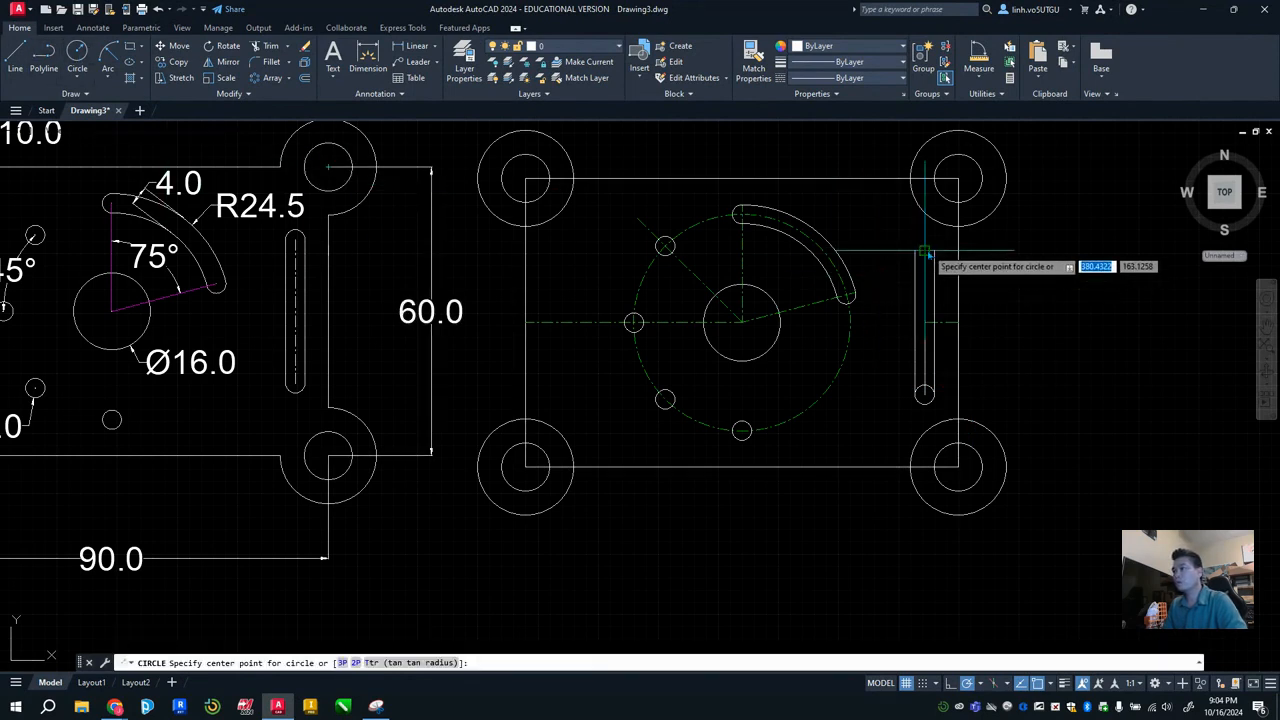
{"action": "left_click", "coordinate": [924, 250]}
{"action": "type", "text": "2"}
{"action": "key", "text": "Return"}
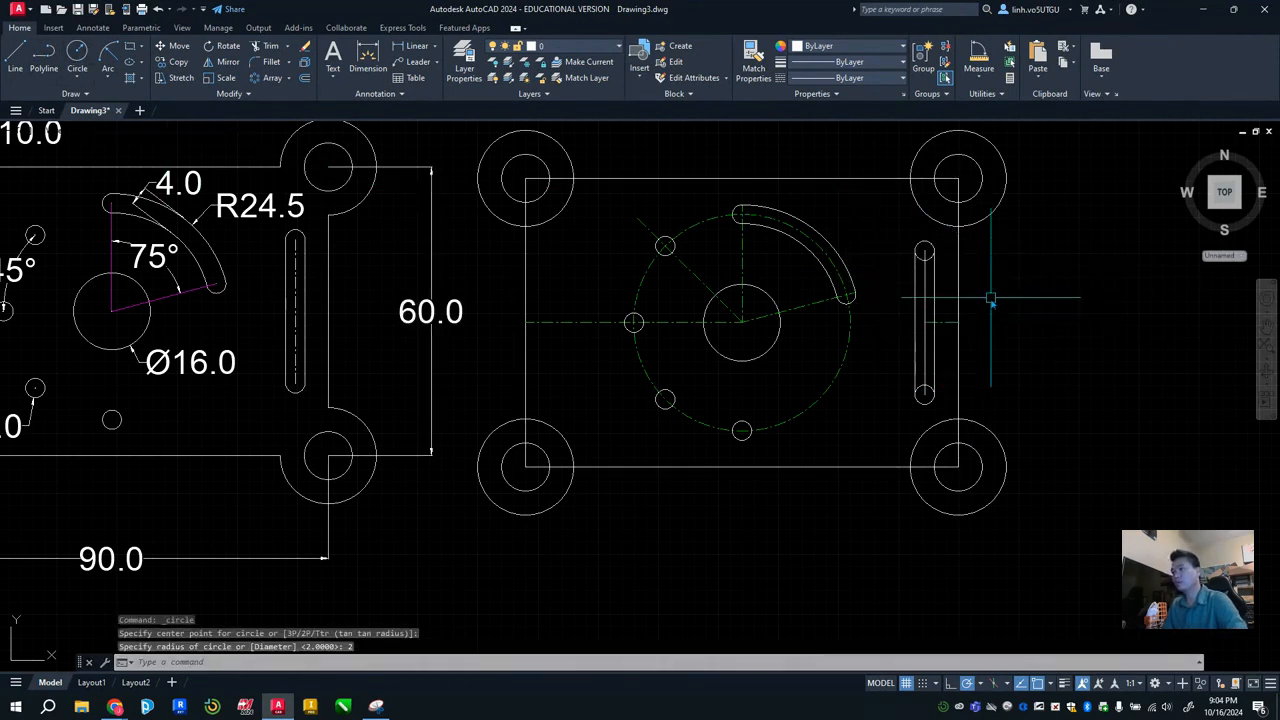
{"action": "key", "text": "Escape"}
Trim the inner halves of both end circles to form a closed straight slot outline
{"action": "scroll", "coordinate": [924, 378], "scroll_direction": "up", "scroll_amount": 2}
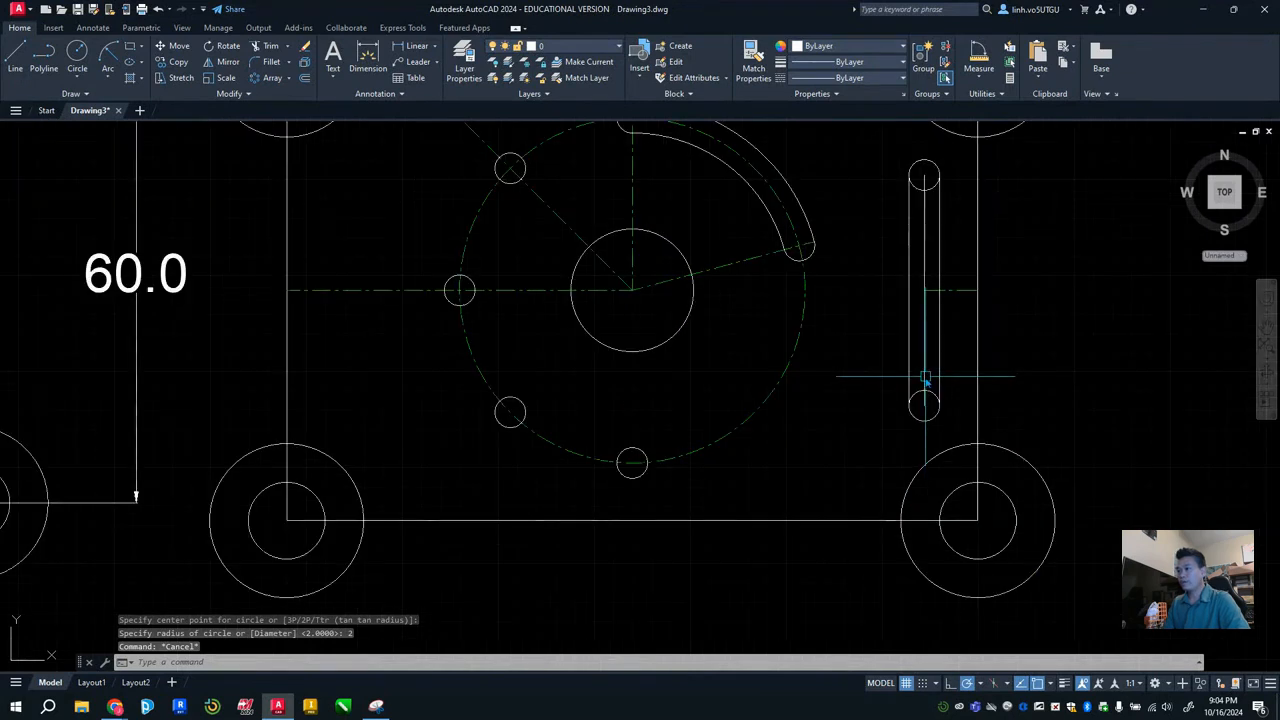
{"action": "left_click", "coordinate": [264, 46]}
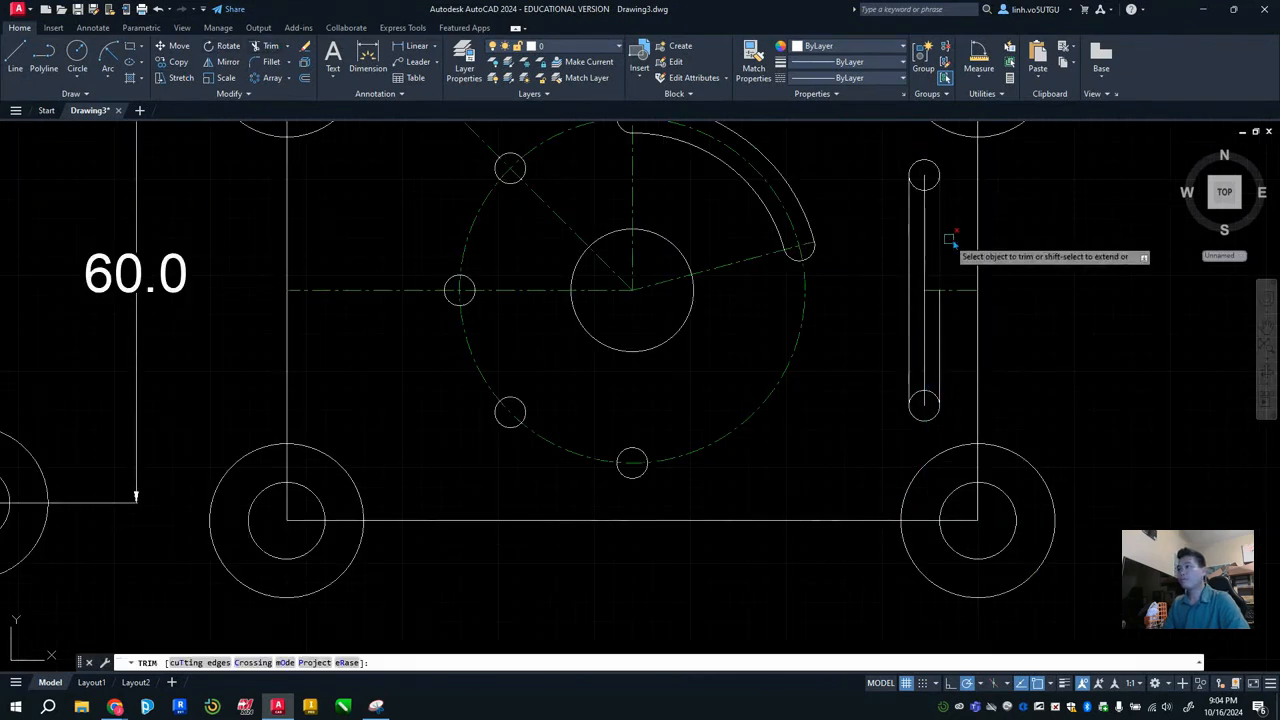
{"action": "left_click", "coordinate": [913, 188]}
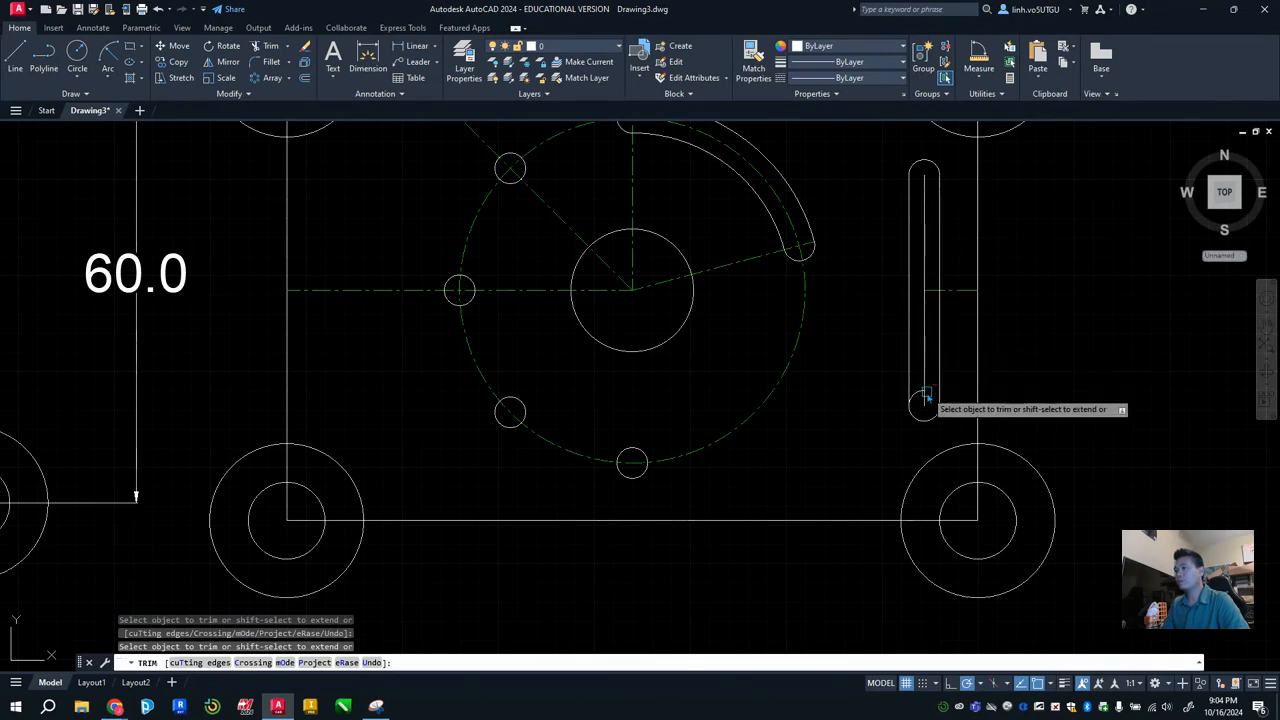
{"action": "key", "text": "Escape"}
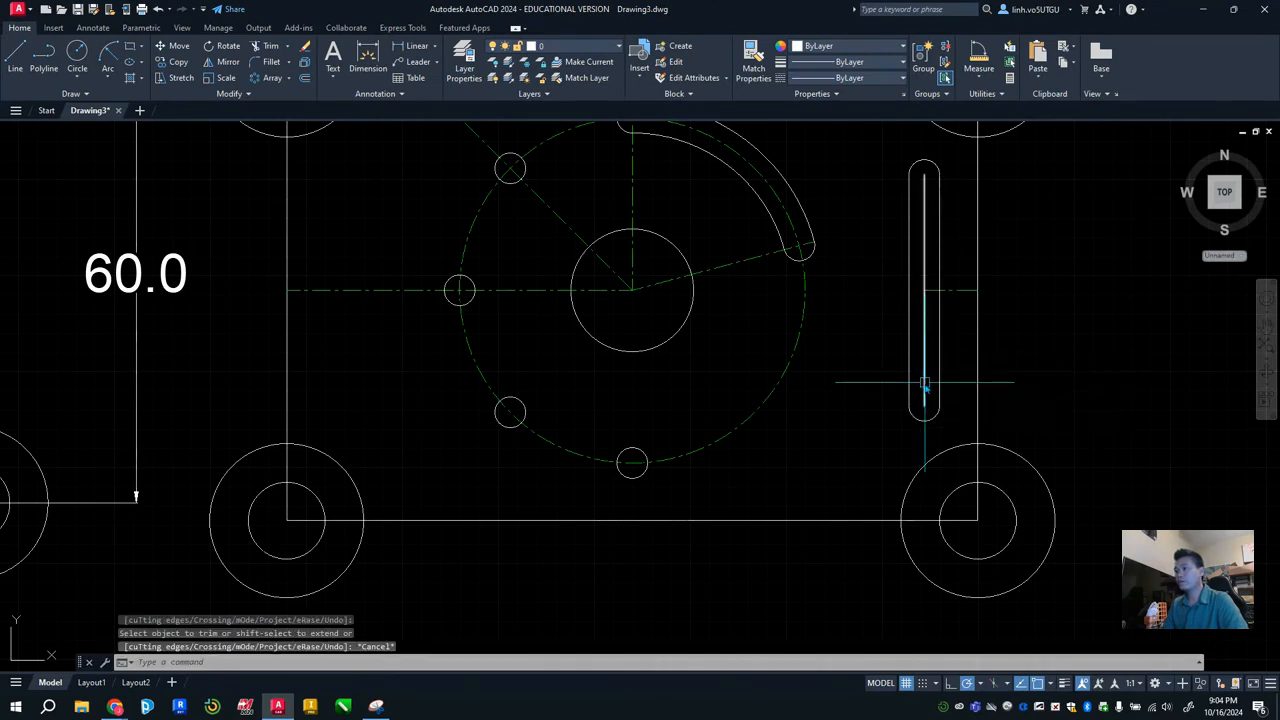
Set the slot's middle line to the CENTERX2 linetype and delete the short horizontal construction line at the right edge
{"action": "left_click", "coordinate": [914, 396]}
{"action": "left_click", "coordinate": [847, 77]}
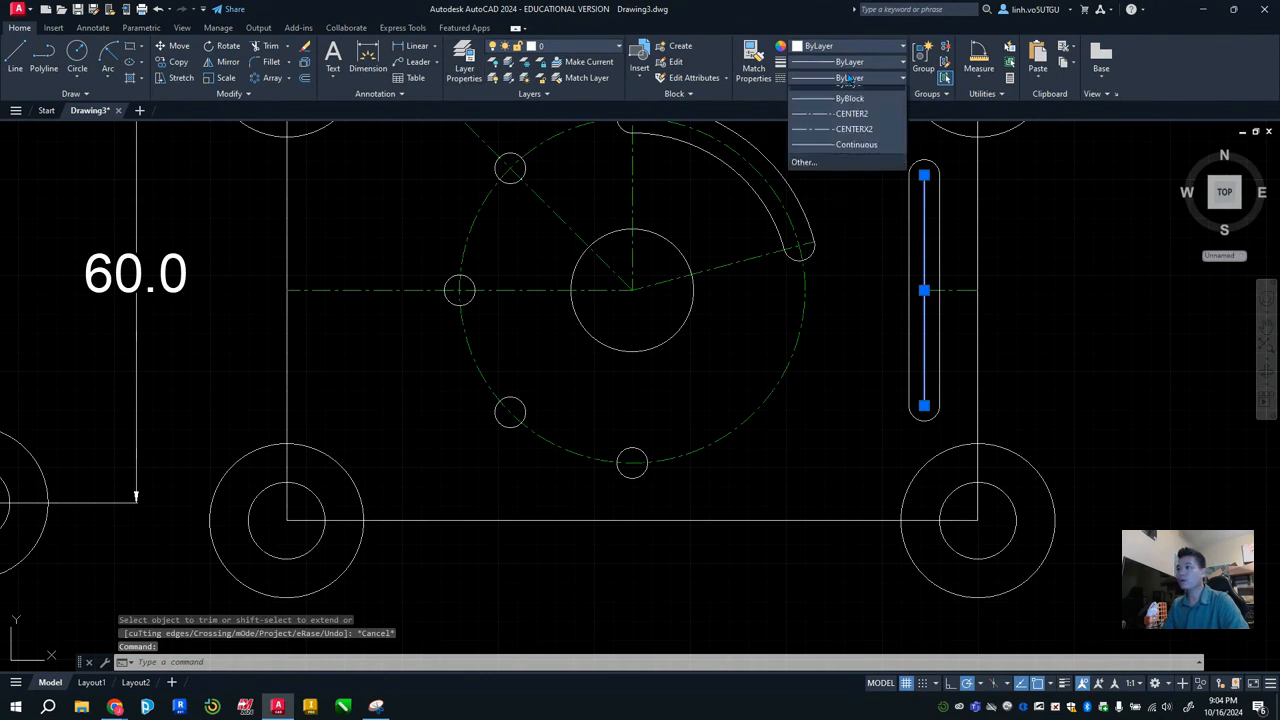
{"action": "left_click", "coordinate": [848, 139]}
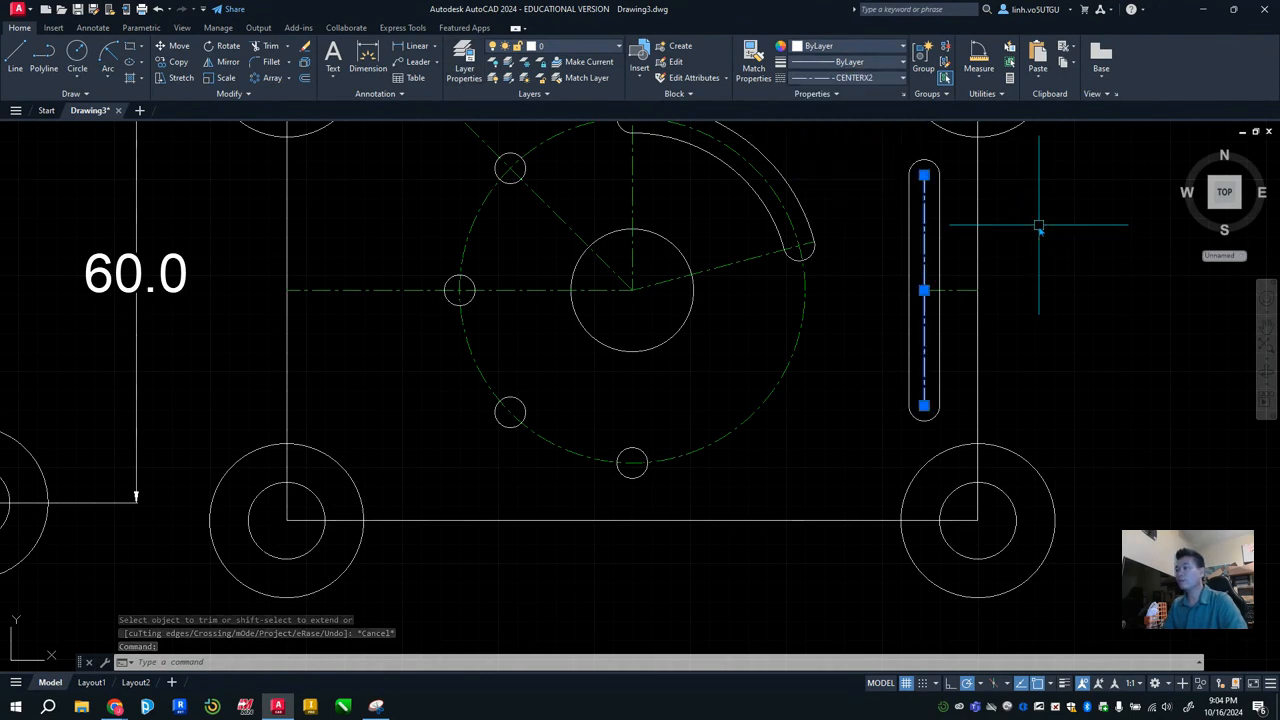
{"action": "key", "text": "Escape"}
{"action": "scroll", "coordinate": [1048, 318], "scroll_direction": "down", "scroll_amount": 2}
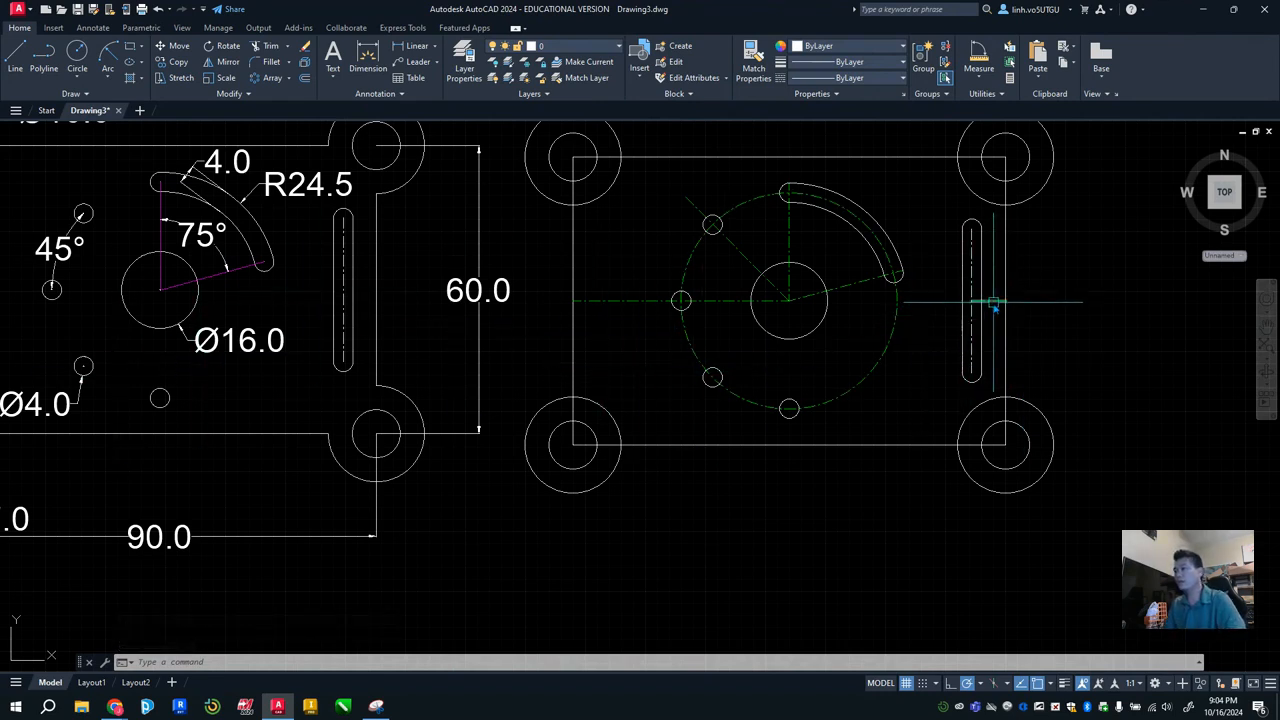
{"action": "key", "text": "Delete"}
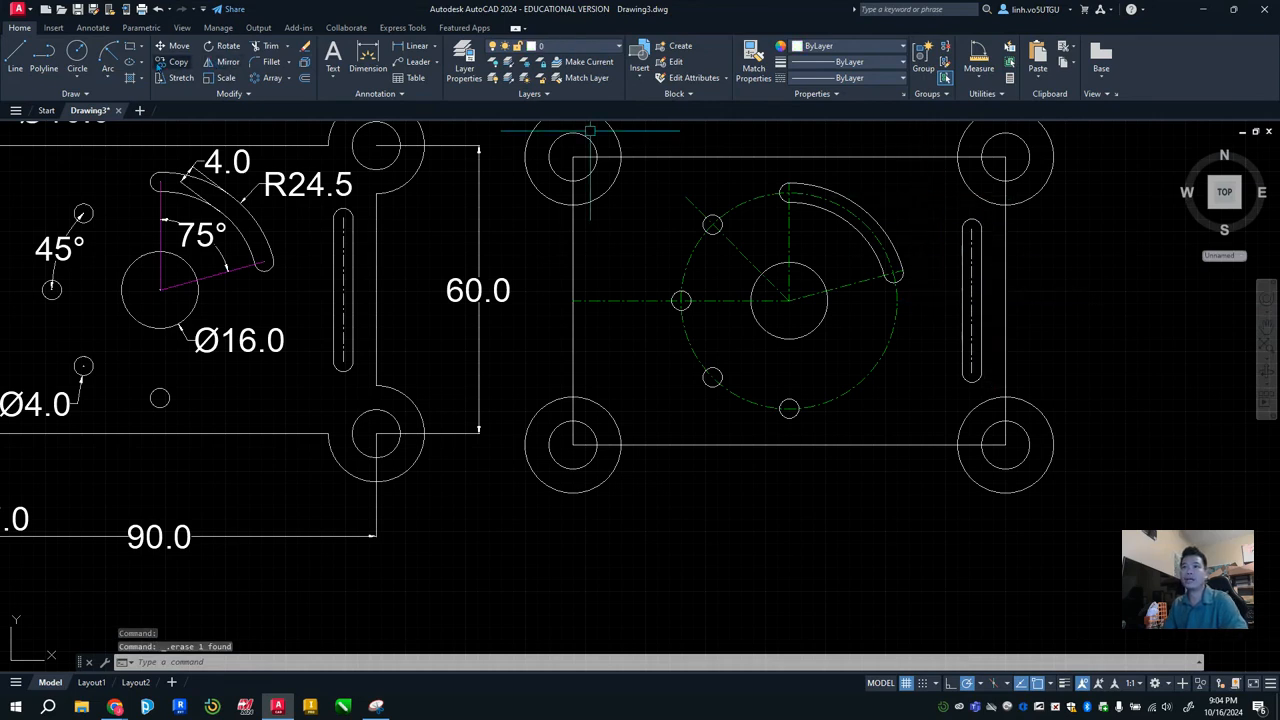
Mirror the straight side slot with its centerline across the vertical axis through the central hole, keeping the source objects
{"action": "left_click", "coordinate": [224, 62]}
{"action": "left_click", "coordinate": [941, 220]}
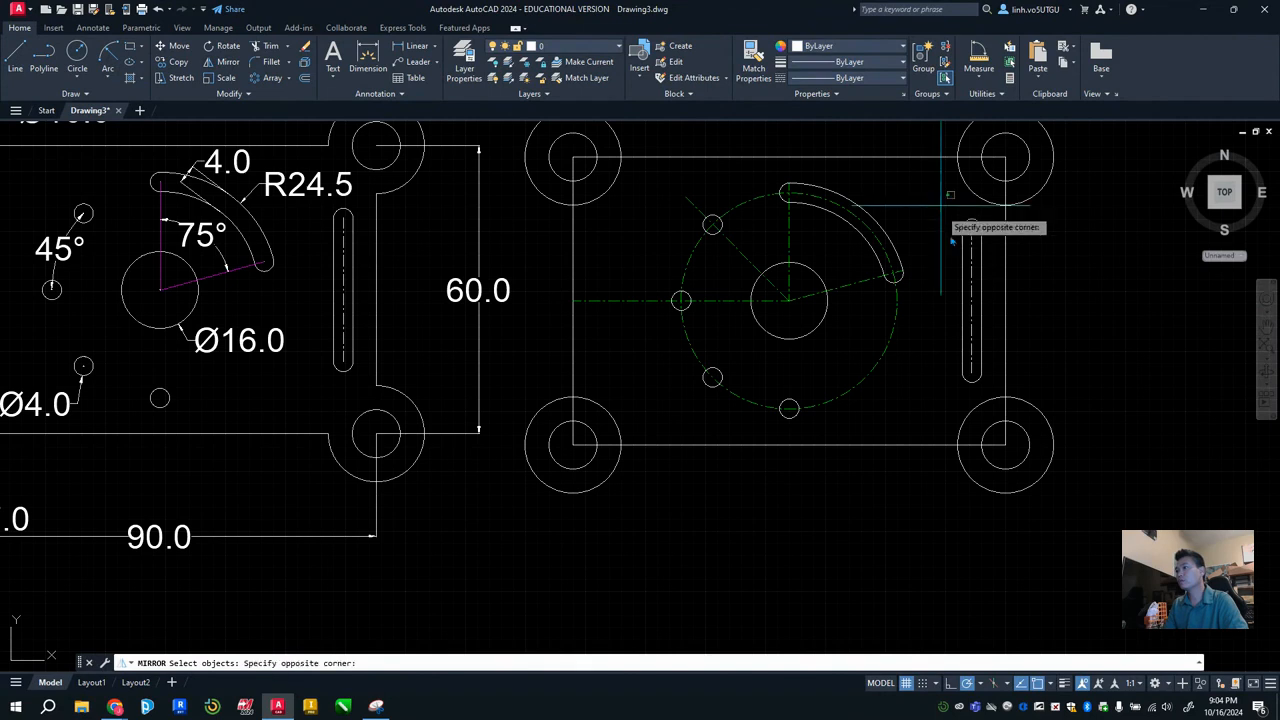
{"action": "left_click", "coordinate": [991, 392]}
{"action": "key", "text": "Return"}
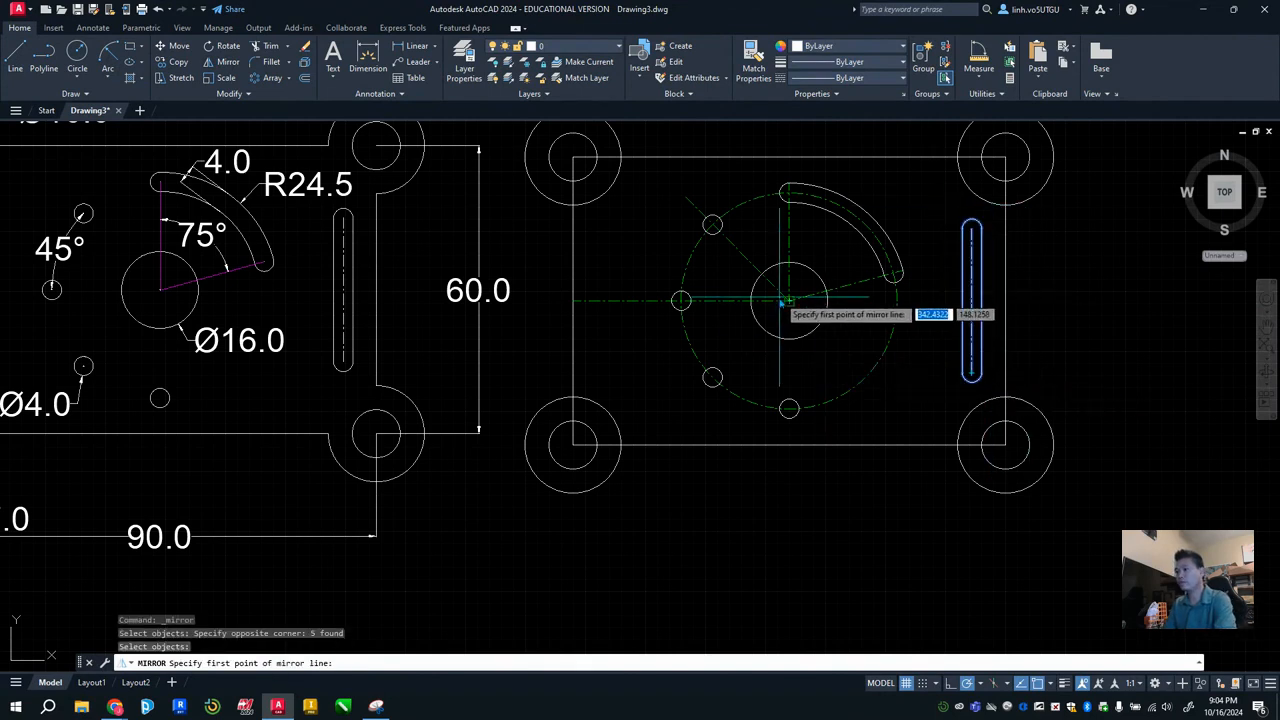
{"action": "left_click", "coordinate": [789, 300]}
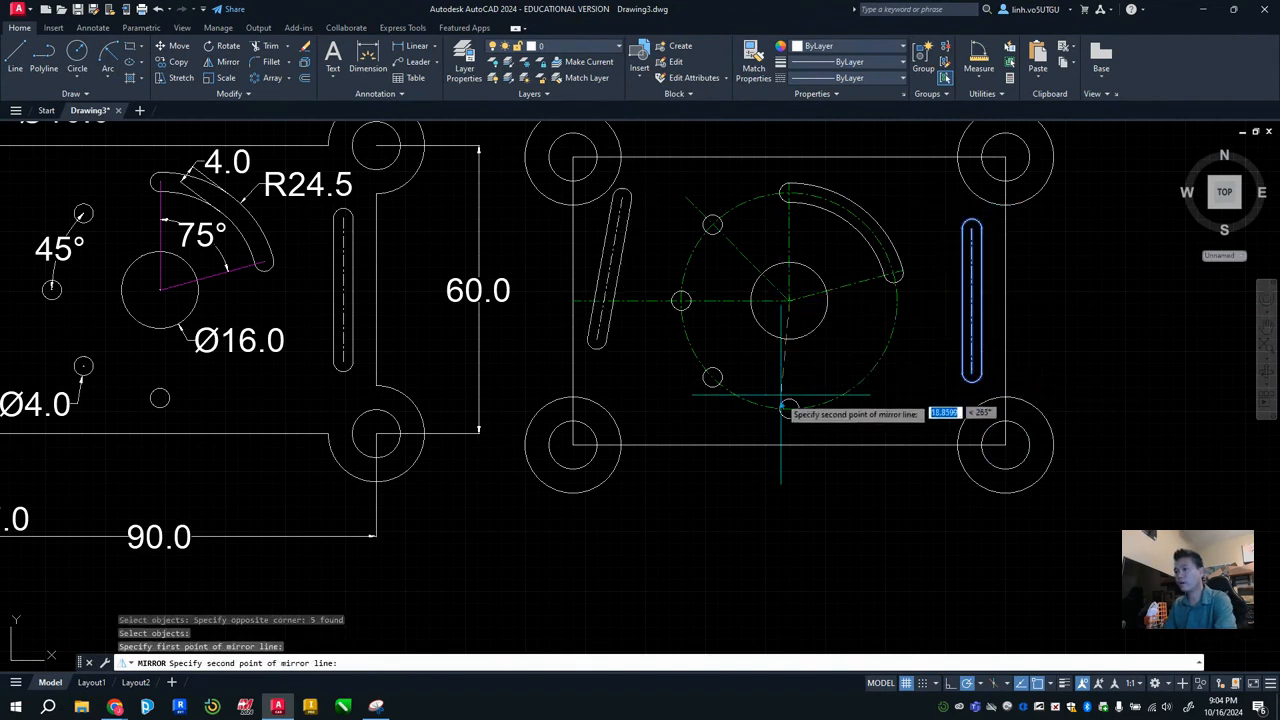
{"action": "left_click", "coordinate": [790, 486]}
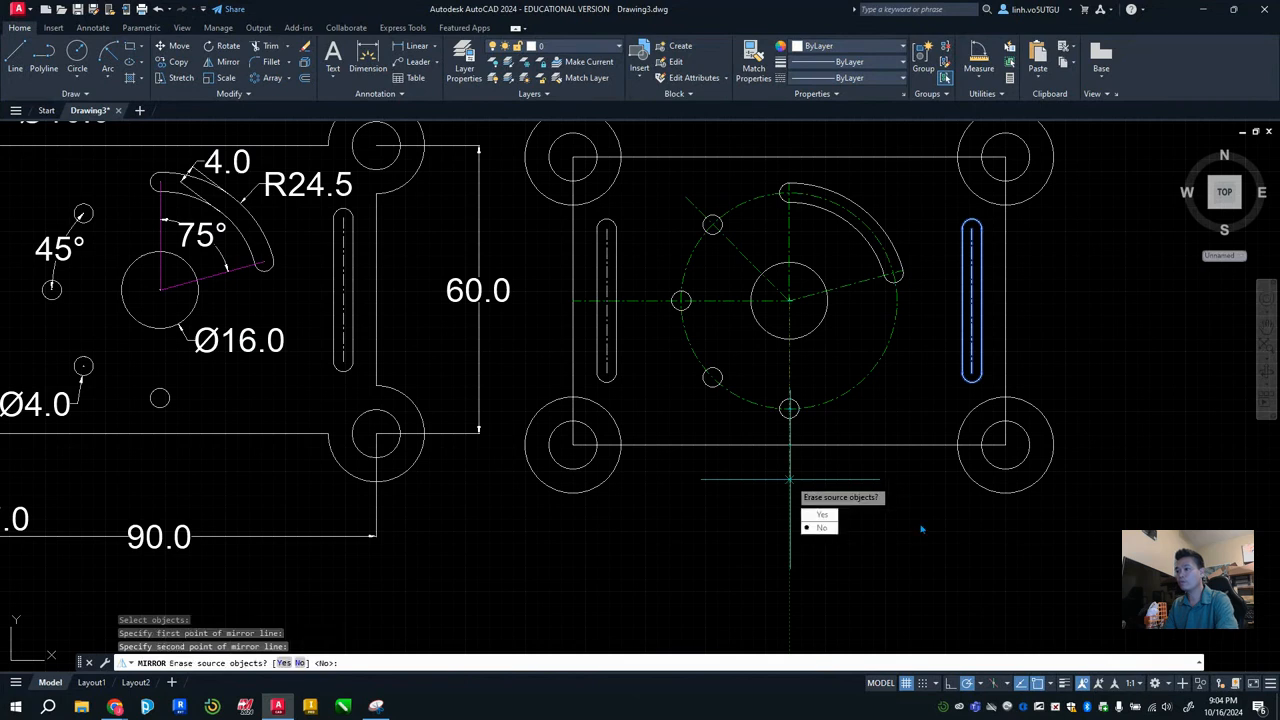
{"action": "left_click", "coordinate": [820, 527]}
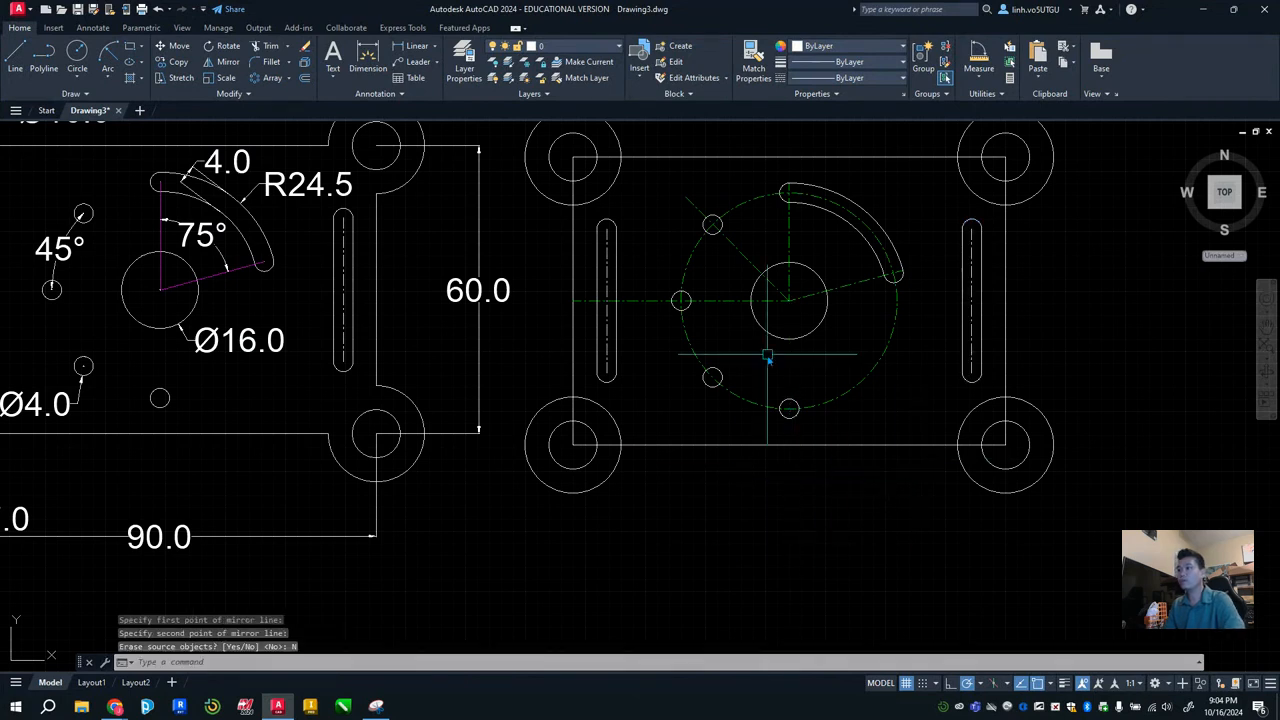
Trim the plate edges and the inner arcs of the large circles at all four corners to form one continuous outline
{"action": "scroll", "coordinate": [768, 360], "scroll_direction": "down", "scroll_amount": 3}
{"action": "scroll", "coordinate": [768, 360], "scroll_direction": "up", "scroll_amount": 1}
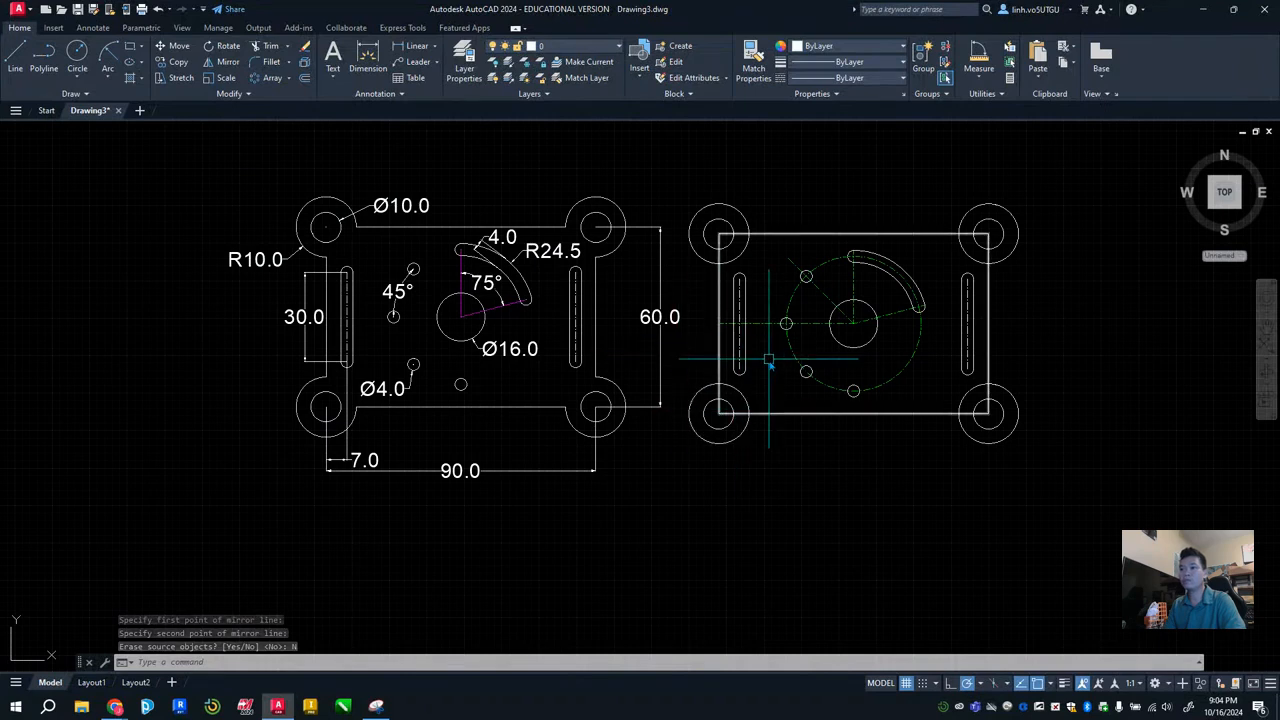
{"action": "scroll", "coordinate": [768, 360], "scroll_direction": "up", "scroll_amount": 2}
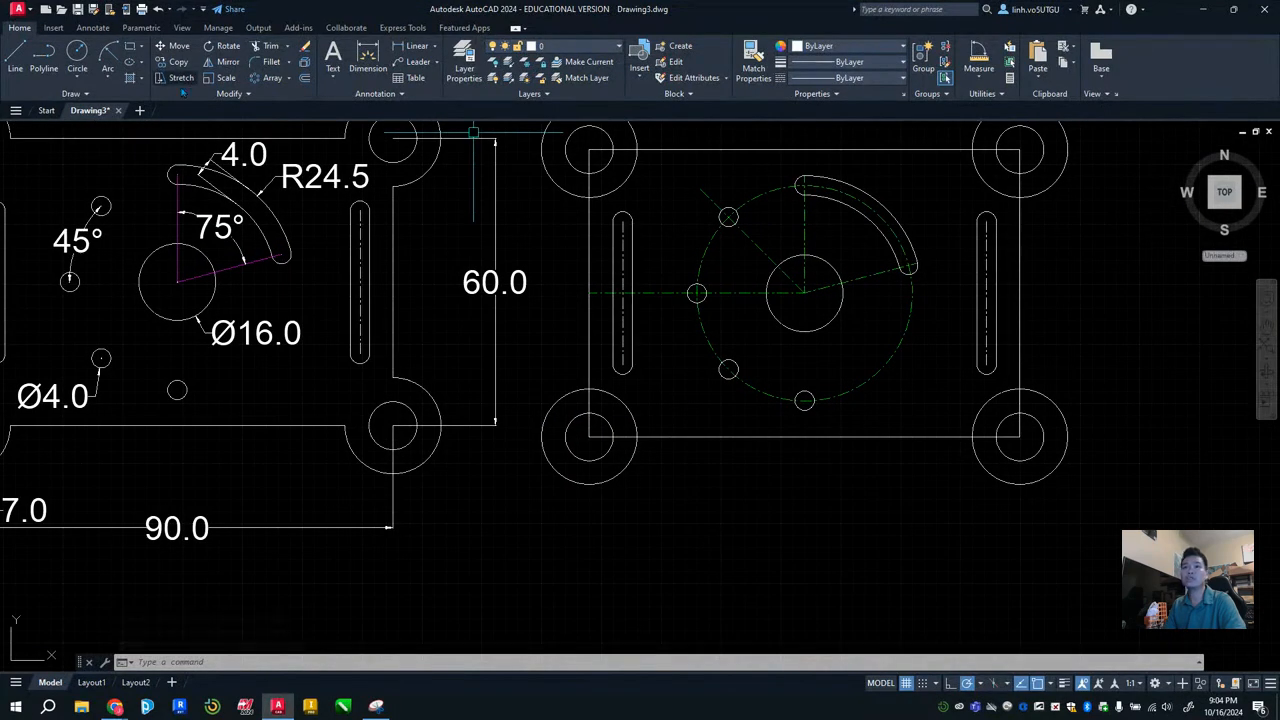
{"action": "left_click", "coordinate": [258, 46]}
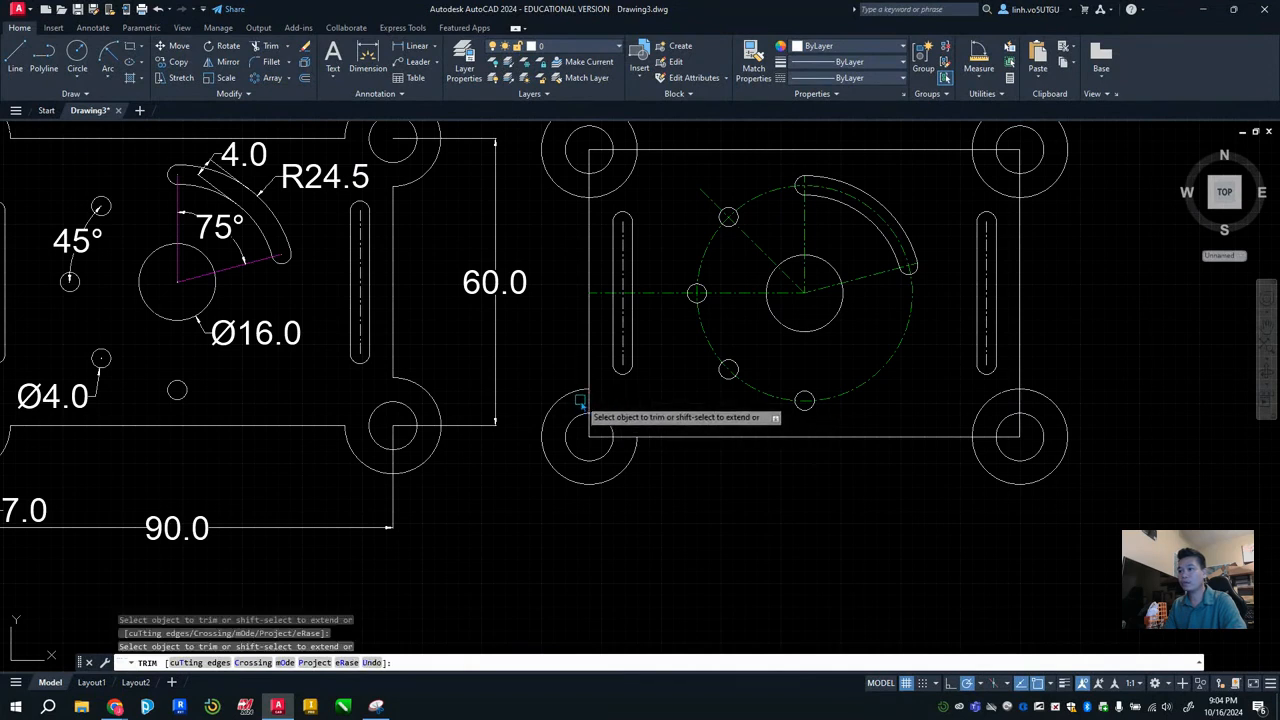
{"action": "left_click", "coordinate": [622, 437]}
{"action": "left_click", "coordinate": [601, 437]}
{"action": "left_click", "coordinate": [590, 431]}
{"action": "left_click", "coordinate": [1002, 404]}
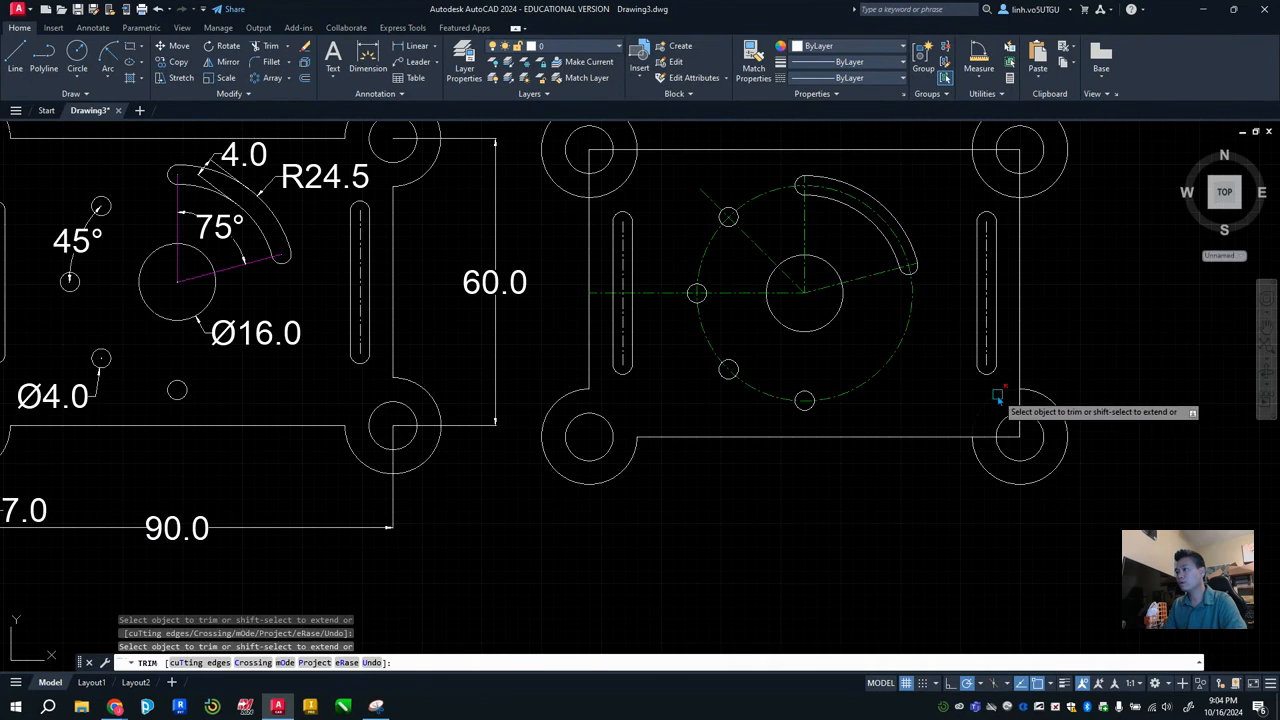
{"action": "left_click", "coordinate": [1002, 437]}
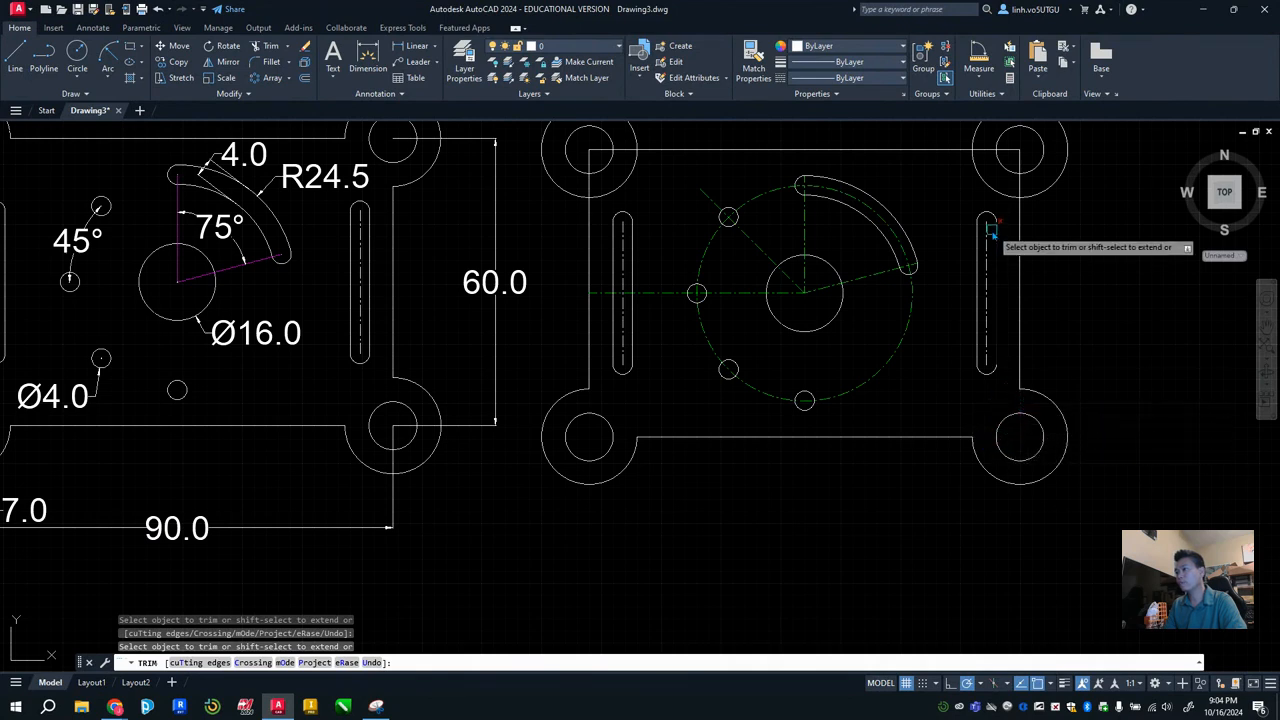
{"action": "left_click", "coordinate": [986, 149]}
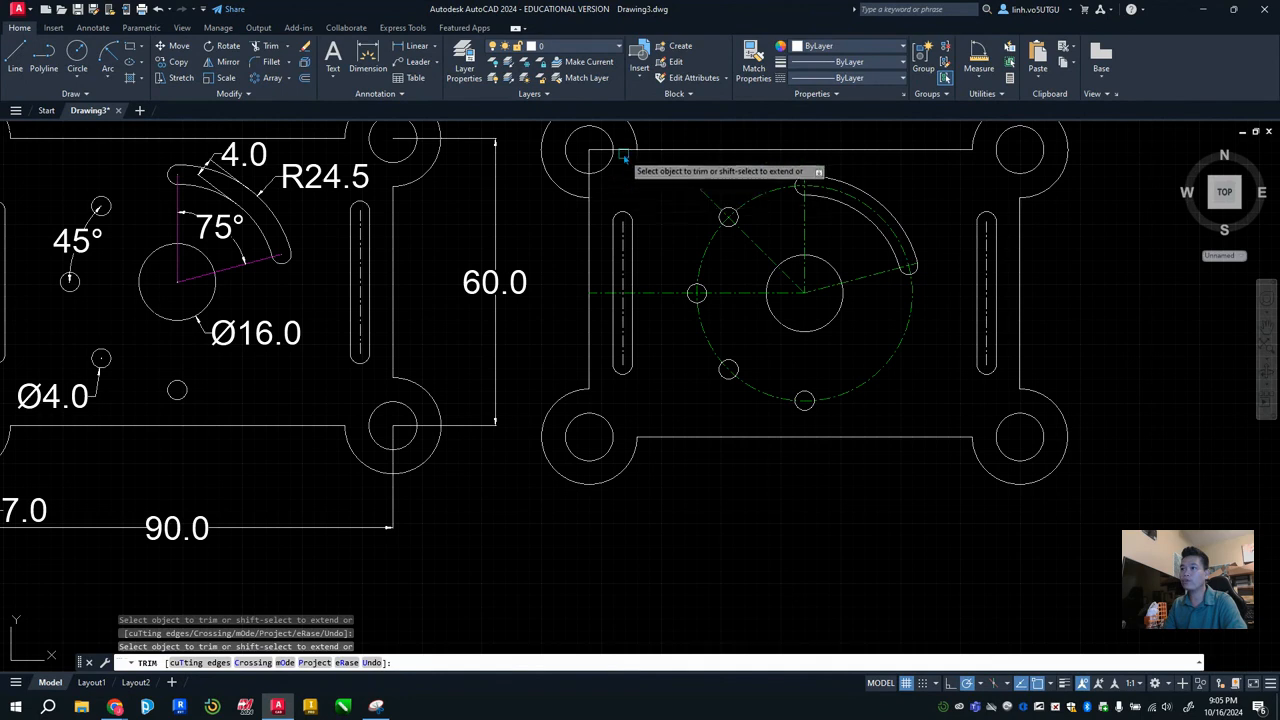
{"action": "left_click", "coordinate": [592, 160]}
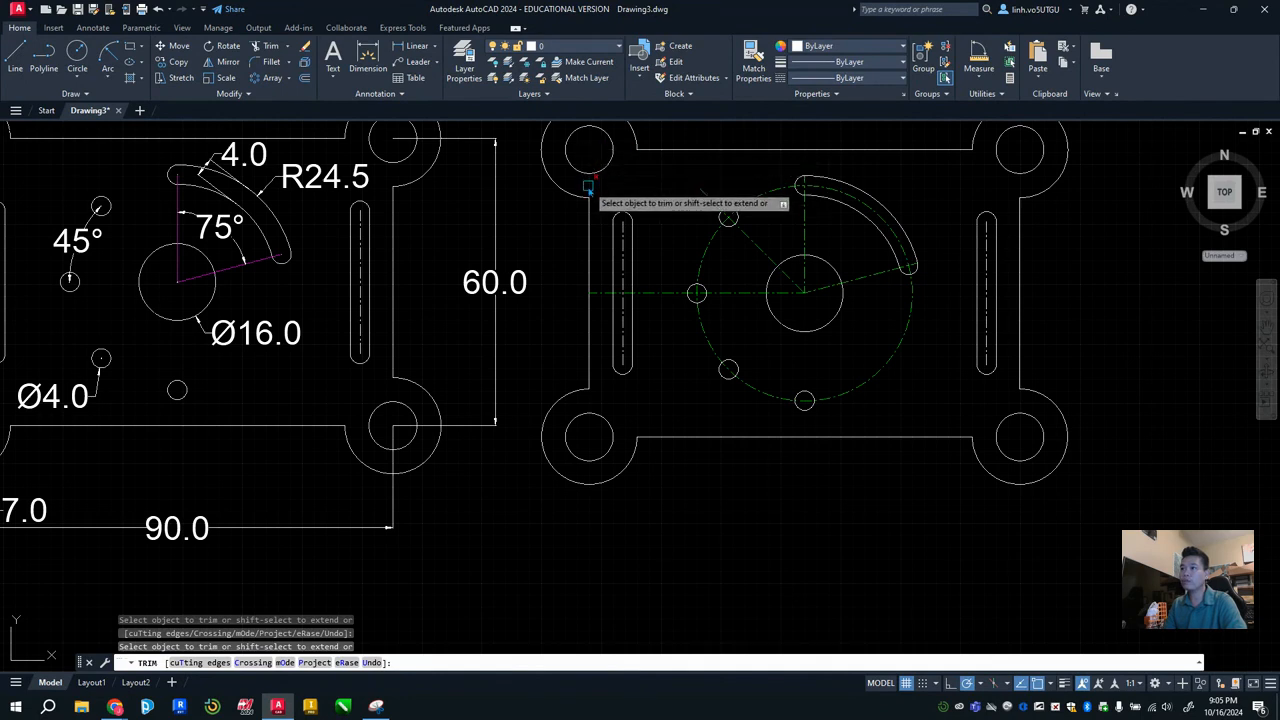
Make the Dimension layer current and add a horizontal dimension between the two lower corner hole centers, placed below the plate
{"action": "scroll", "coordinate": [695, 252], "scroll_direction": "down", "scroll_amount": 3}
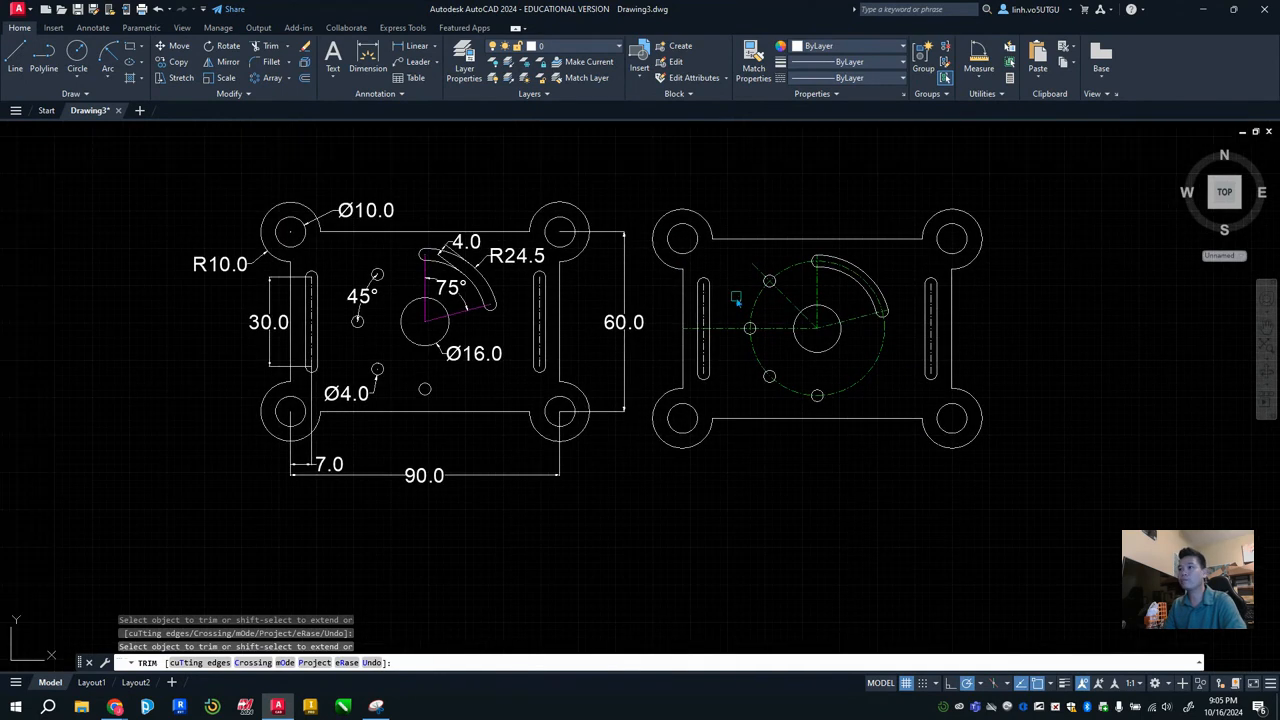
{"action": "left_click", "coordinate": [584, 50]}
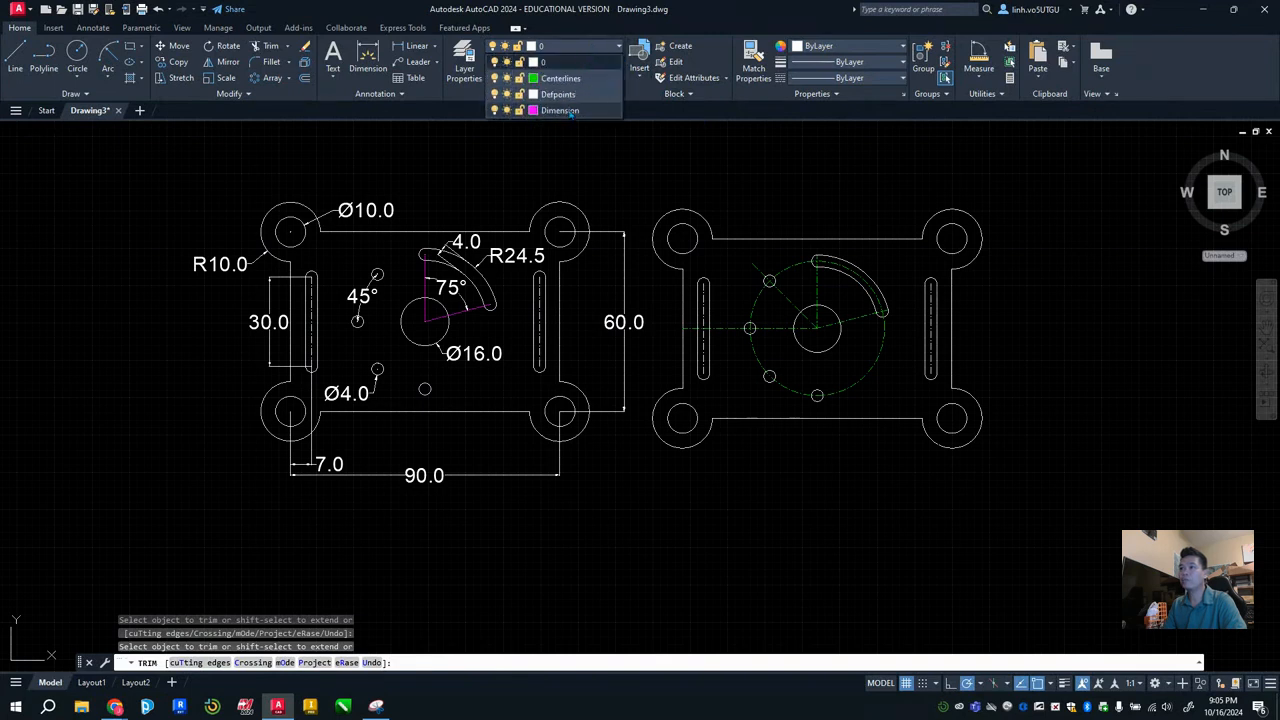
{"action": "left_click", "coordinate": [560, 110]}
{"action": "left_click", "coordinate": [371, 57]}
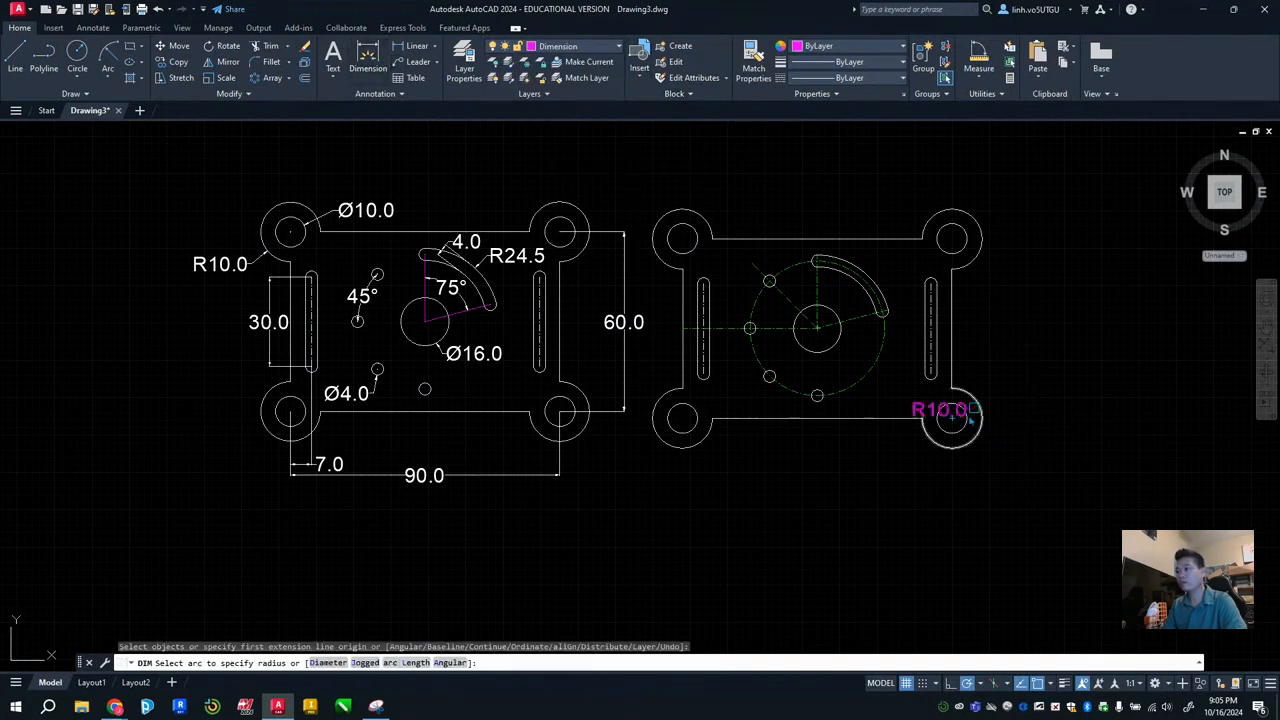
{"action": "left_click", "coordinate": [682, 419]}
{"action": "left_click", "coordinate": [951, 419]}
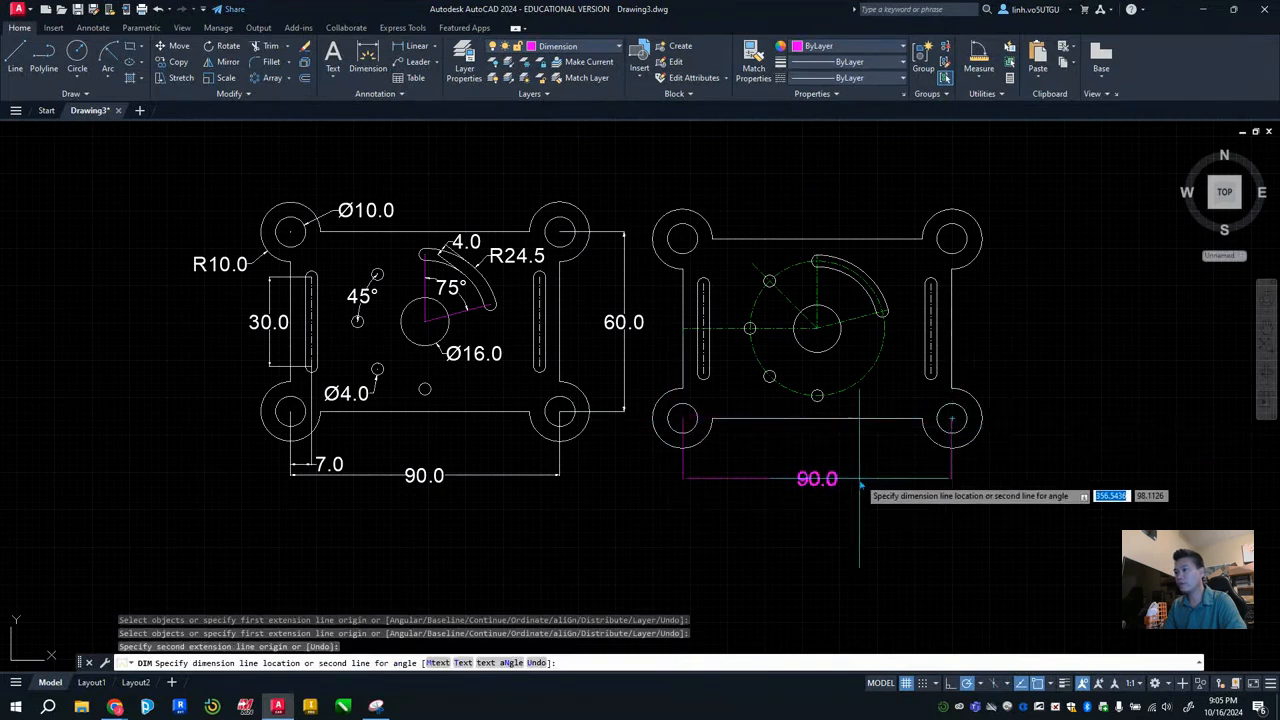
{"action": "left_click", "coordinate": [885, 476]}
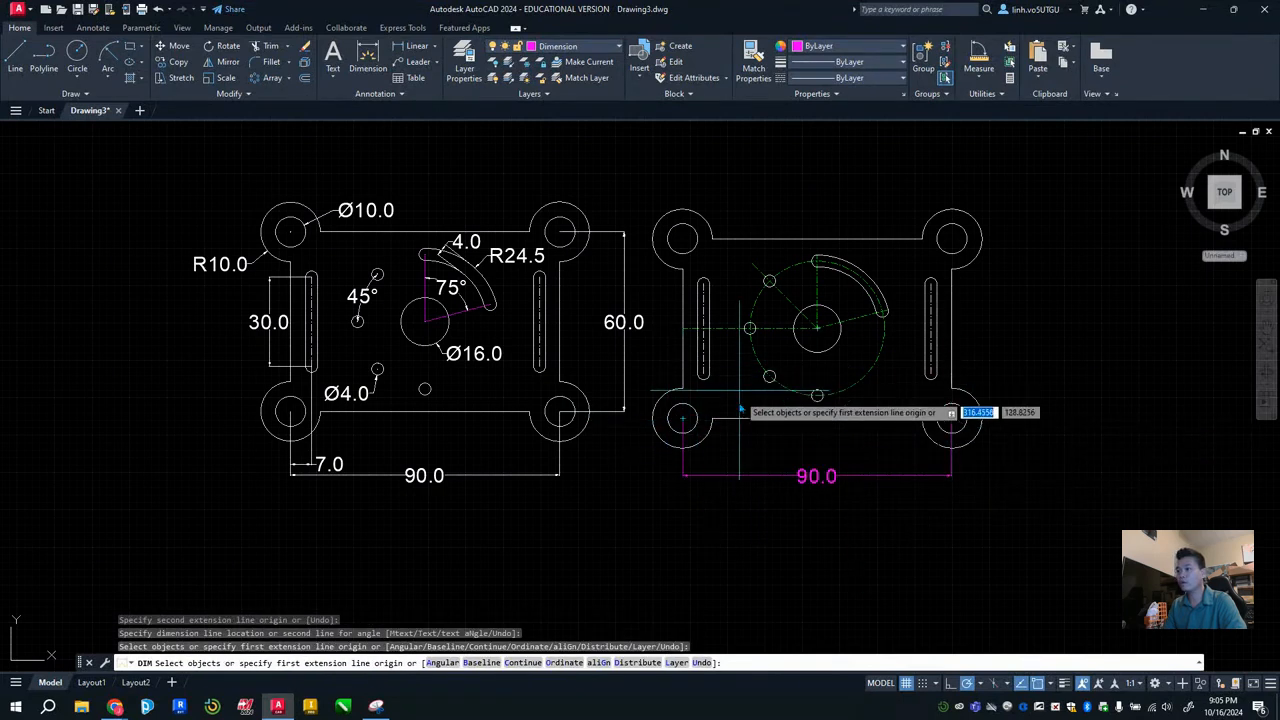
Dimension the horizontal distance from the lower-left corner hole center to the left slot's centerline, placed above the overall width dimension
{"action": "left_click", "coordinate": [682, 419]}
{"action": "left_click", "coordinate": [703, 378]}
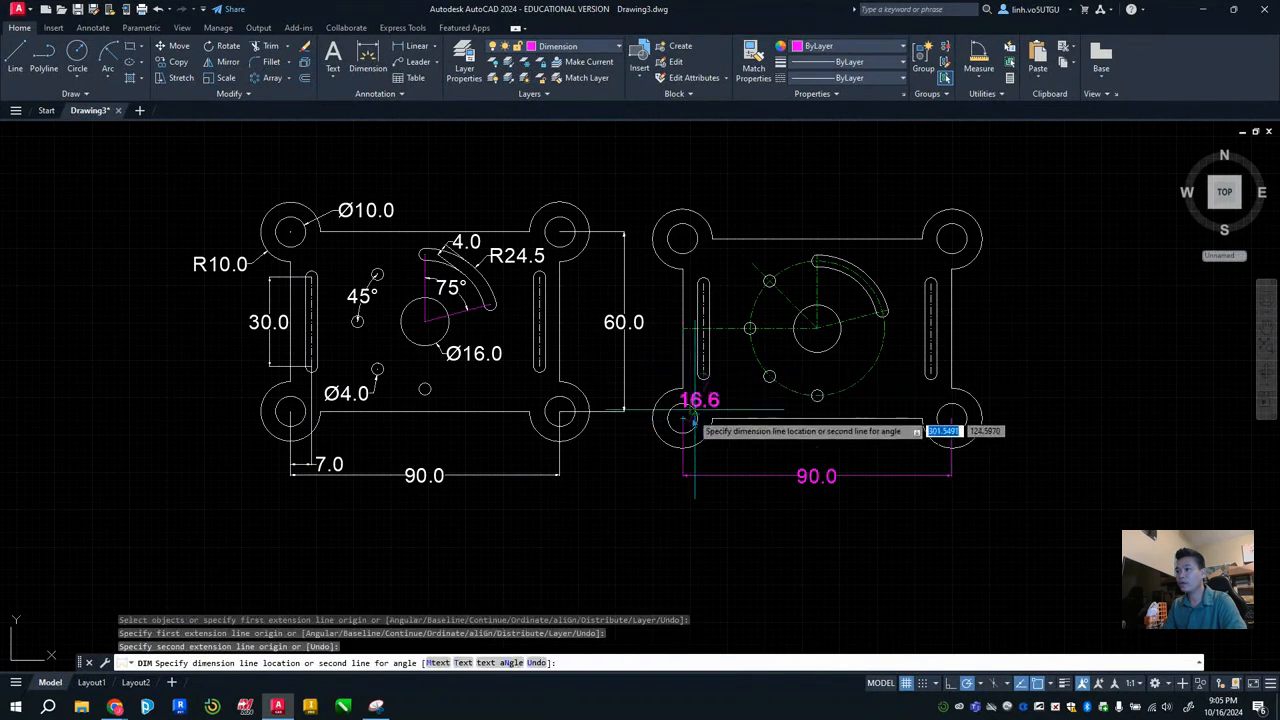
{"action": "left_click", "coordinate": [700, 461]}
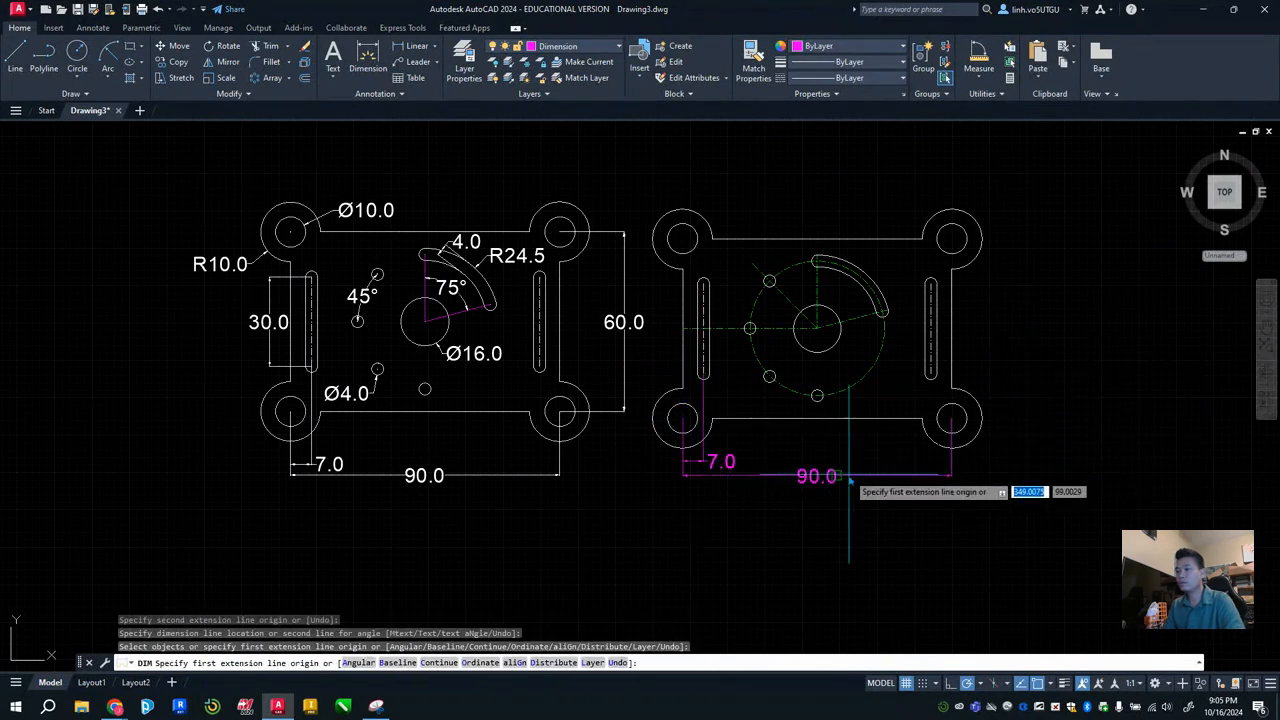
Add a diameter dimension to the small hole at the lower left of the bolt circle, with its text outside the hole
{"action": "scroll", "coordinate": [745, 385], "scroll_direction": "up", "scroll_amount": 2}
{"action": "scroll", "coordinate": [744, 382], "scroll_direction": "up", "scroll_amount": 6}
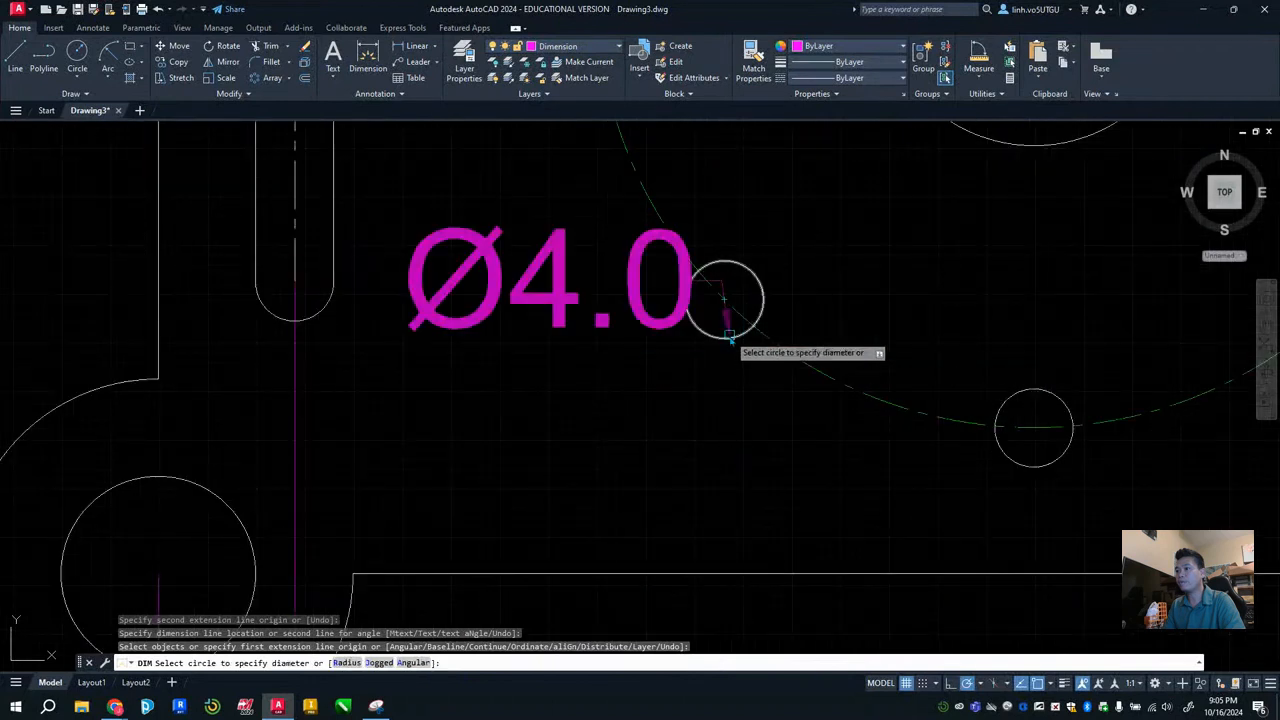
{"action": "left_click", "coordinate": [727, 338]}
{"action": "left_click", "coordinate": [675, 366]}
{"action": "scroll", "coordinate": [850, 320], "scroll_direction": "down", "scroll_amount": 7}
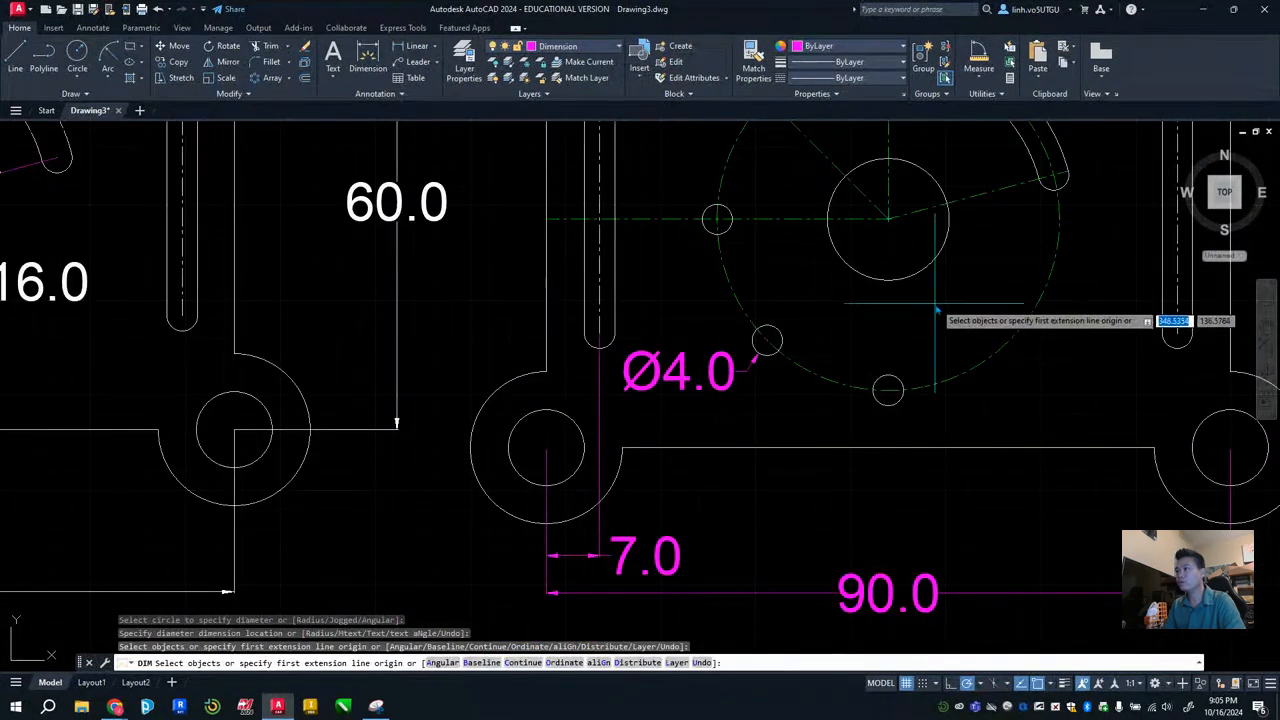
{"action": "scroll", "coordinate": [912, 410], "scroll_direction": "down", "scroll_amount": 3}
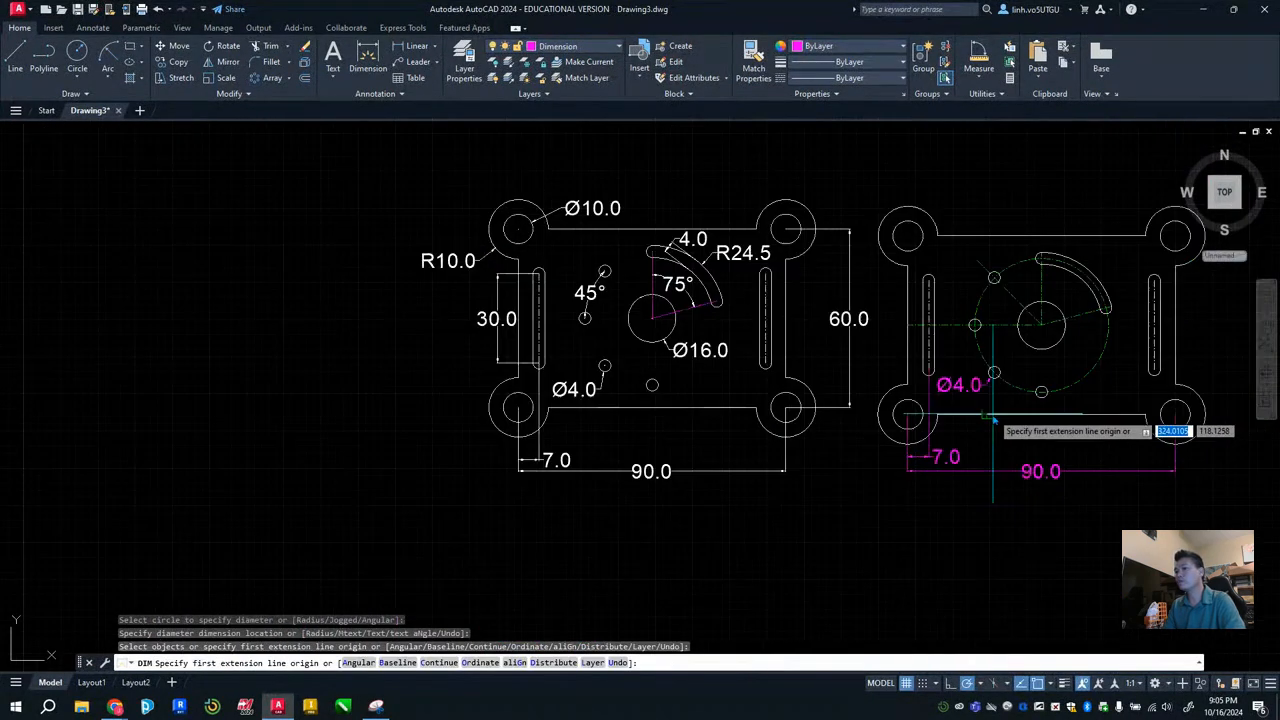